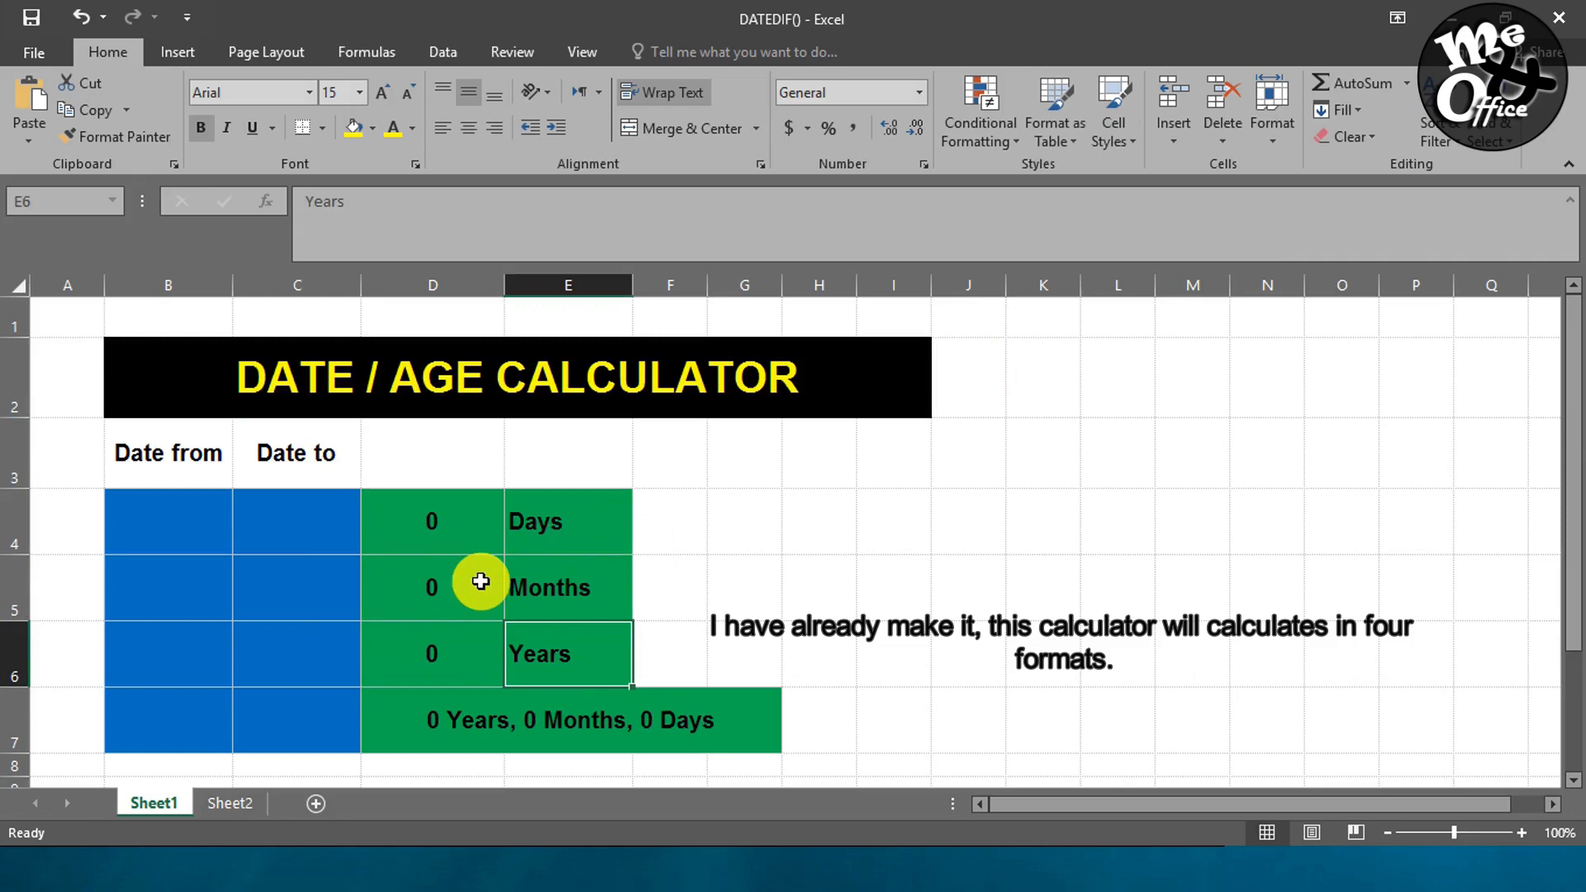
click(160, 538)
click(265, 538)
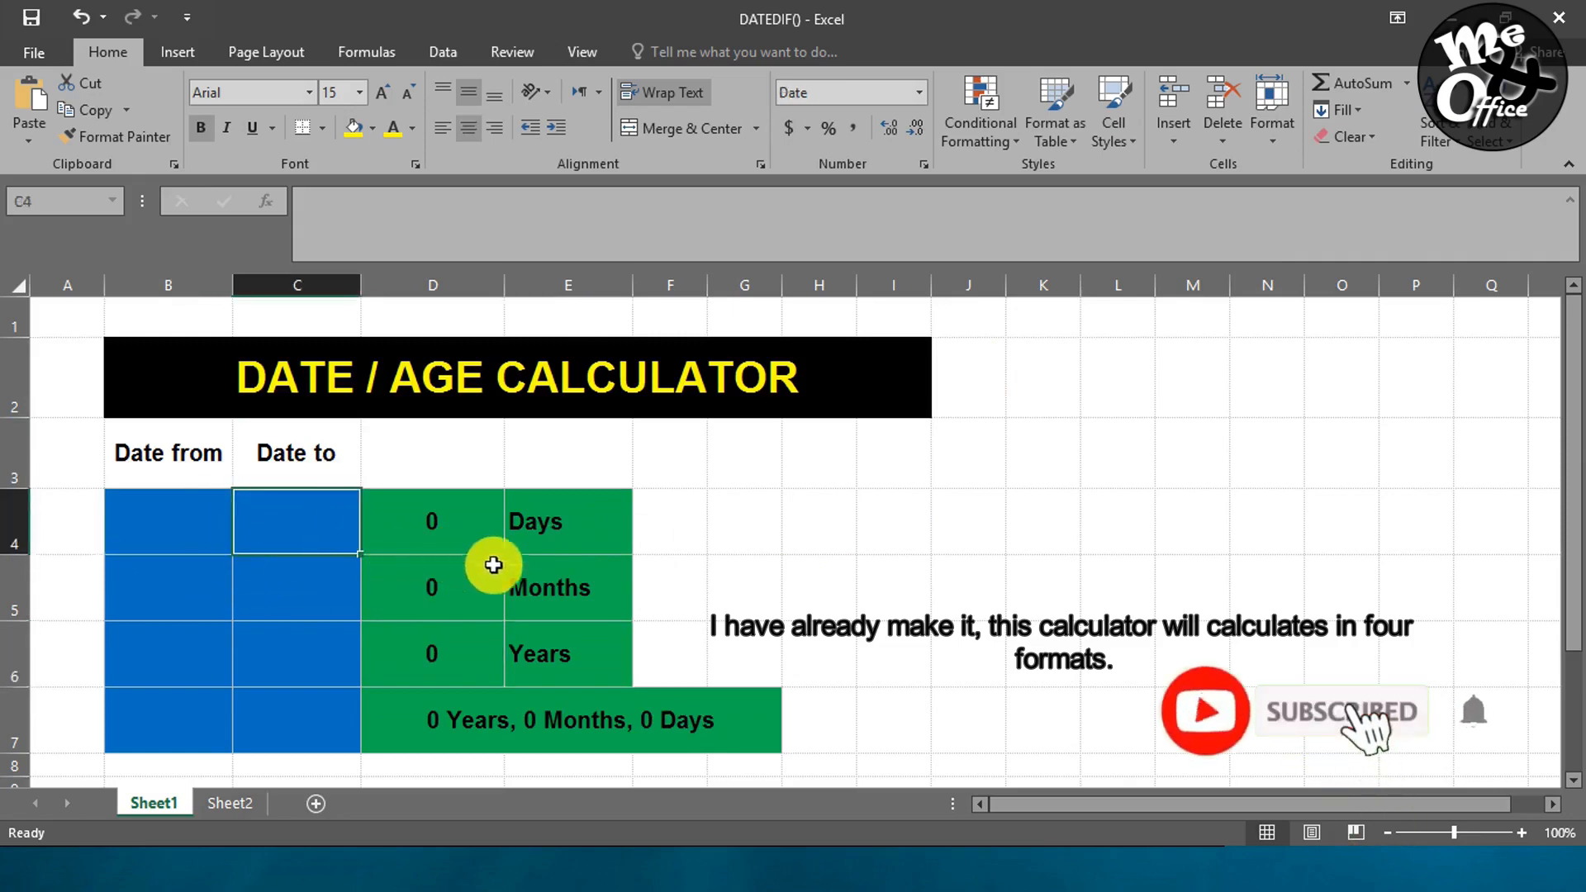
click(462, 657)
click(301, 611)
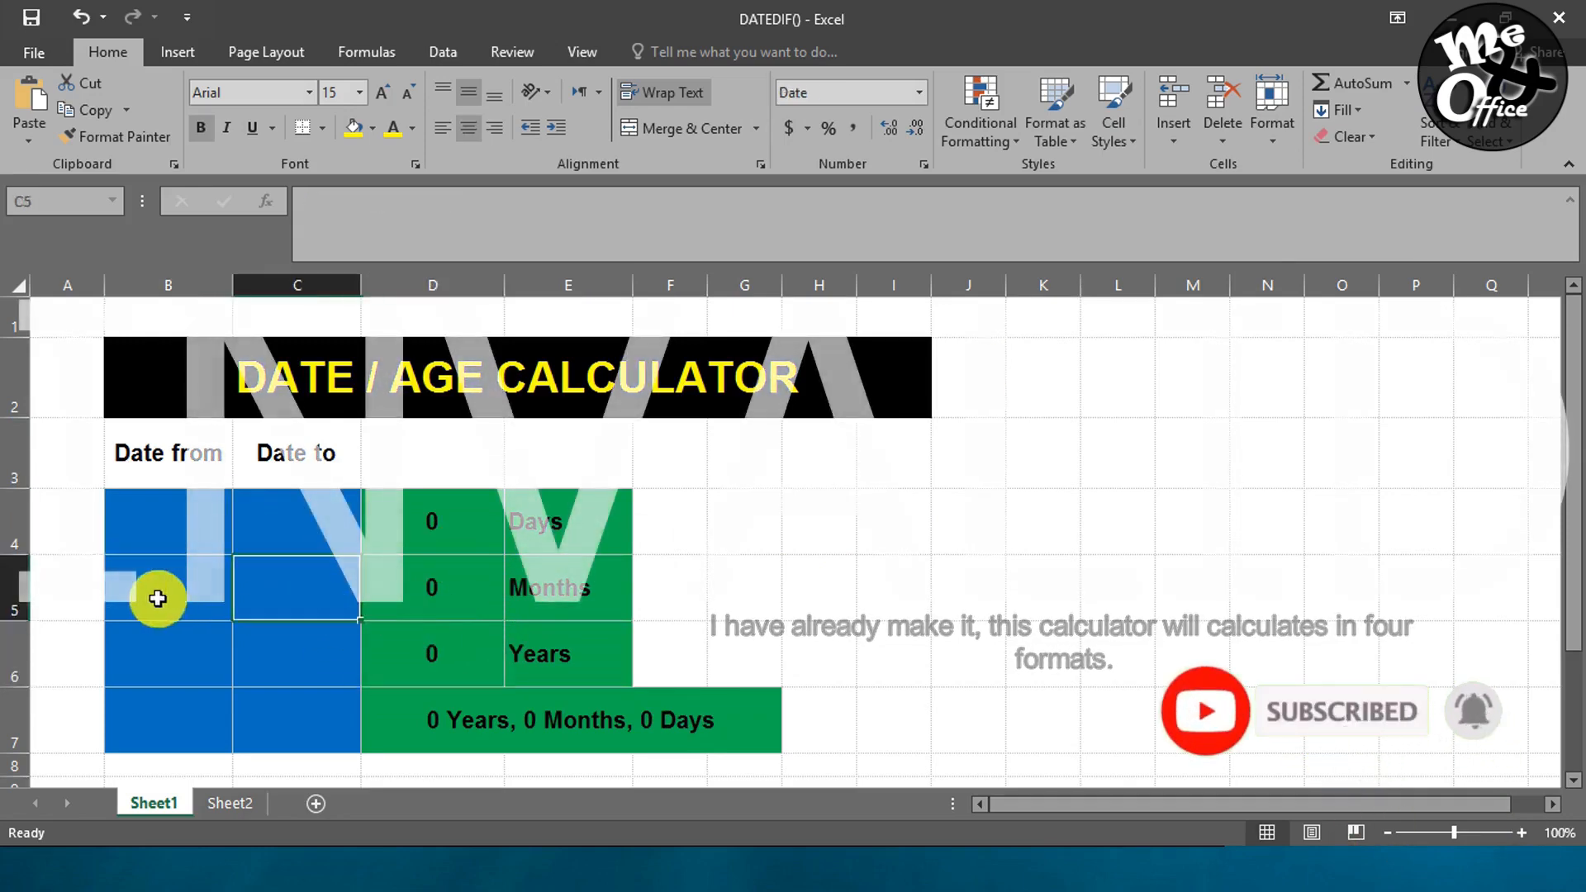
click(248, 653)
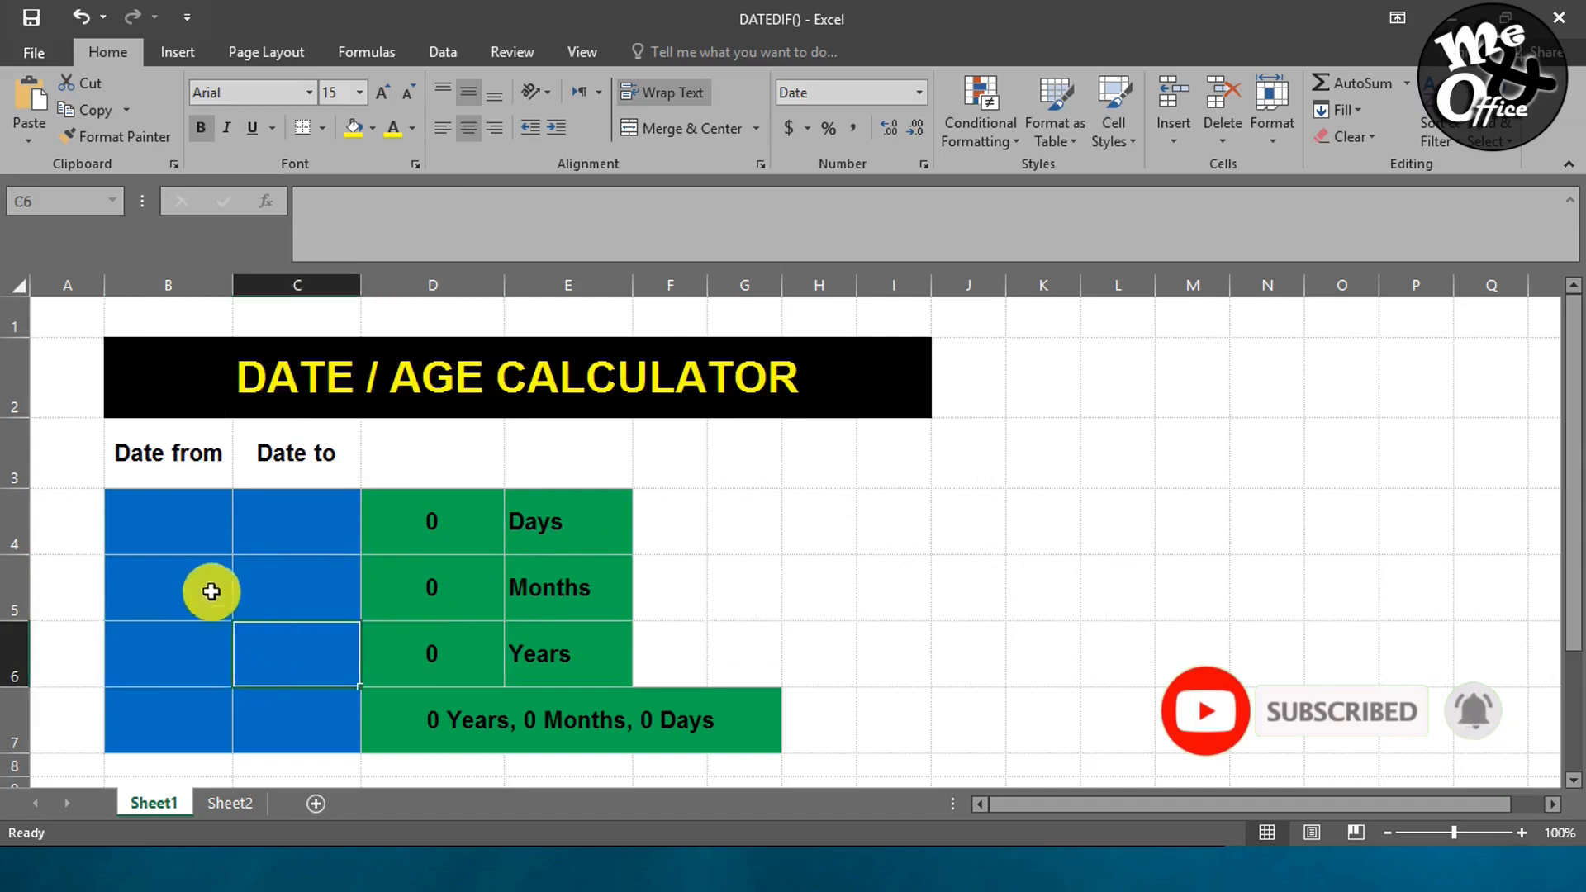
Enter 25-7-2010 as the start date in B4 and 24-09-2021 as the end date in C4.
click(184, 531)
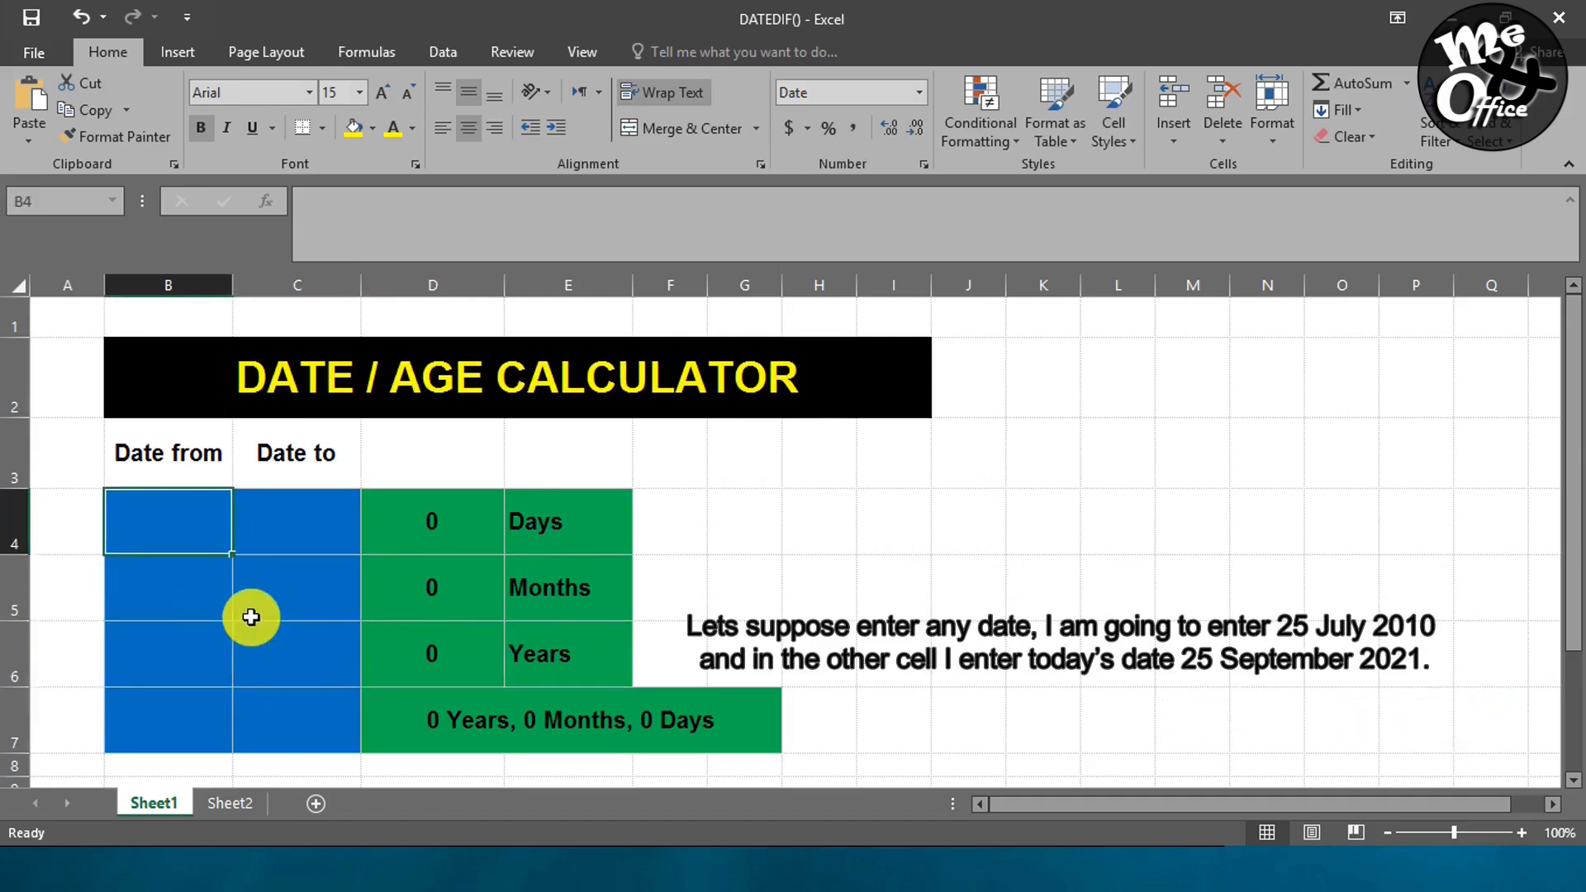
text(25-)
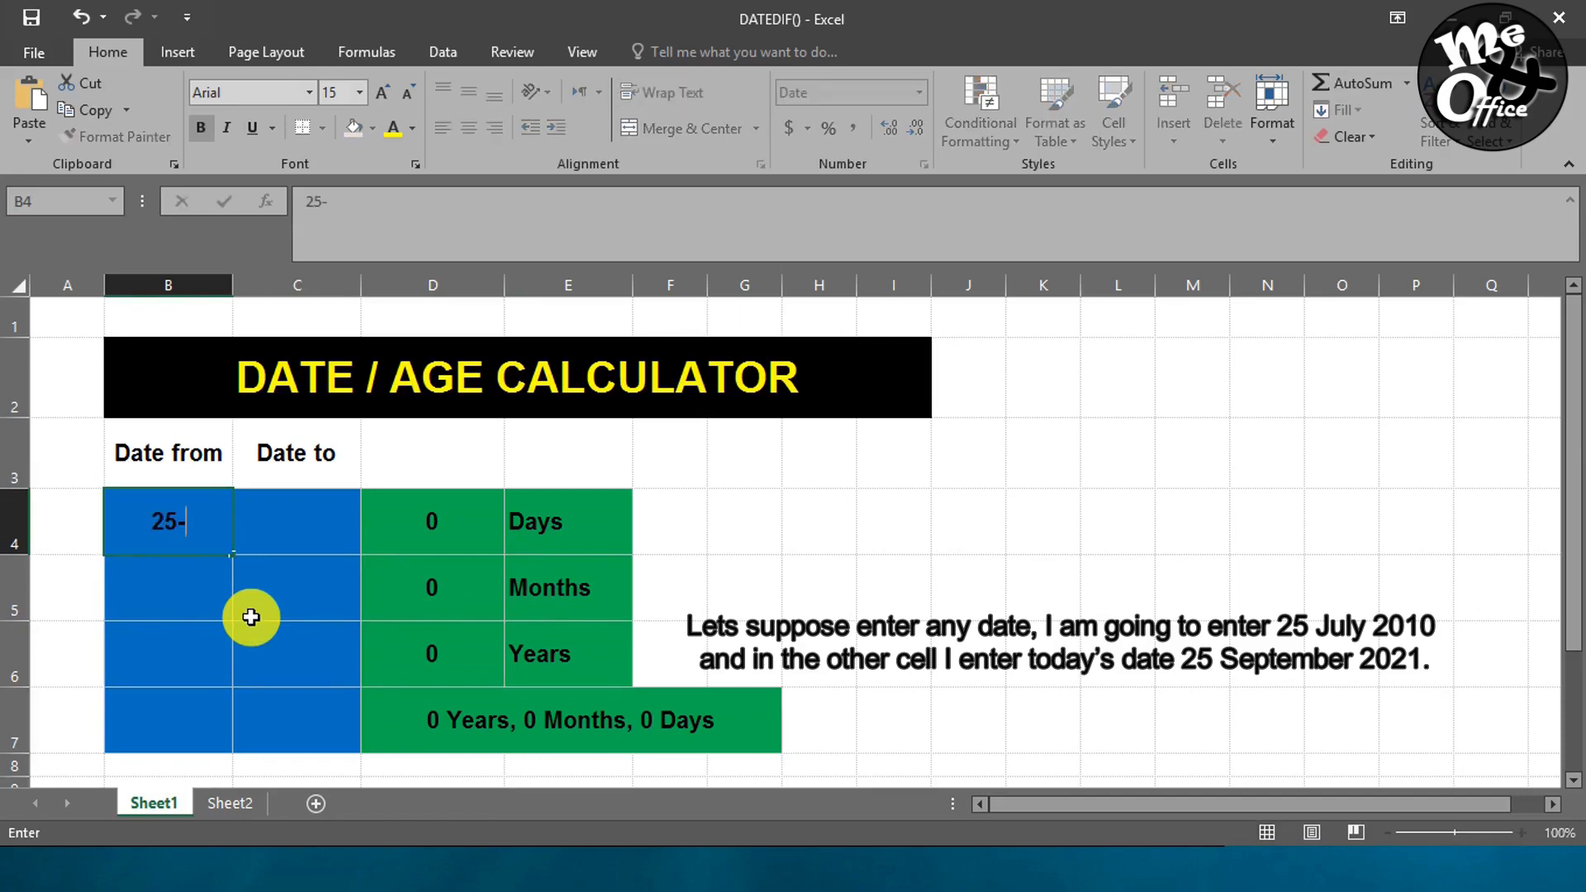
text(7-210)
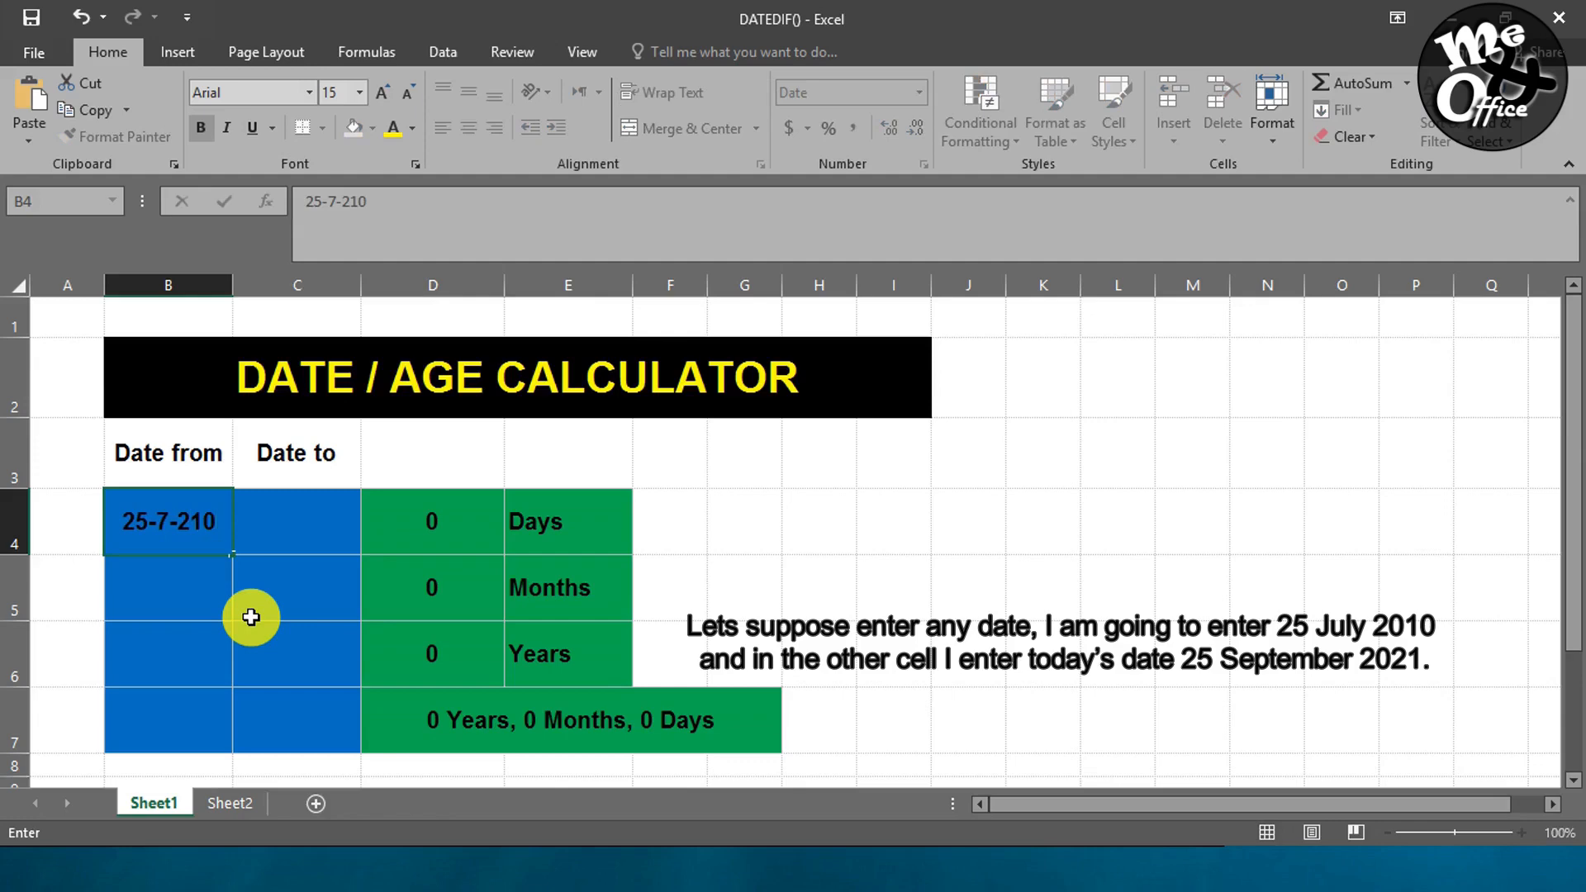
key(BackSpace)
key(BackSpace)
text(010)
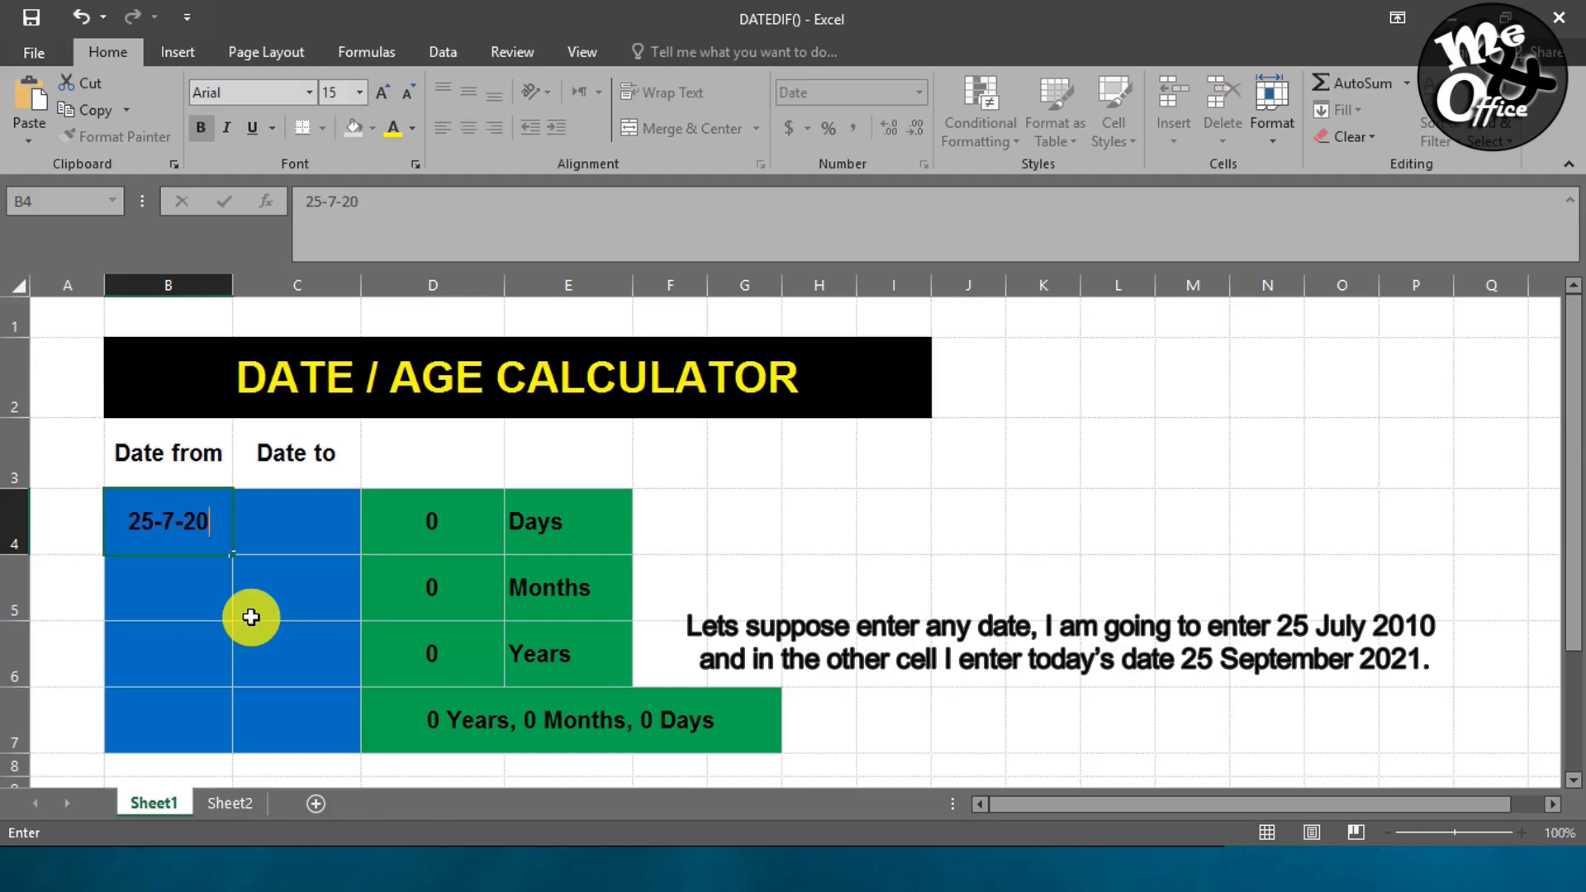
key(Tab)
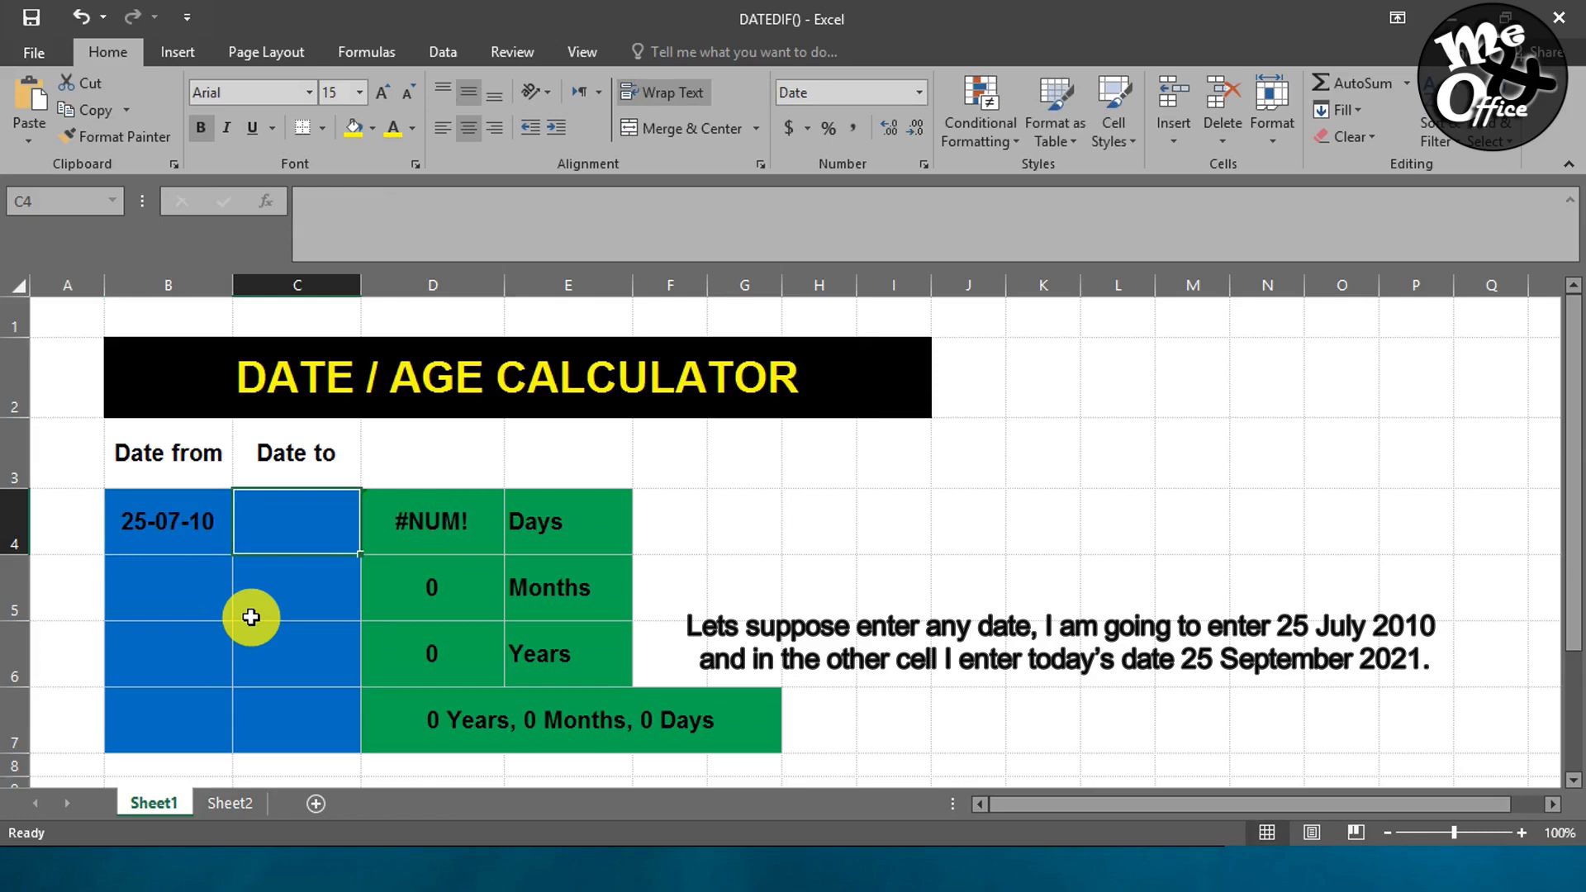
text(24-09-2021)
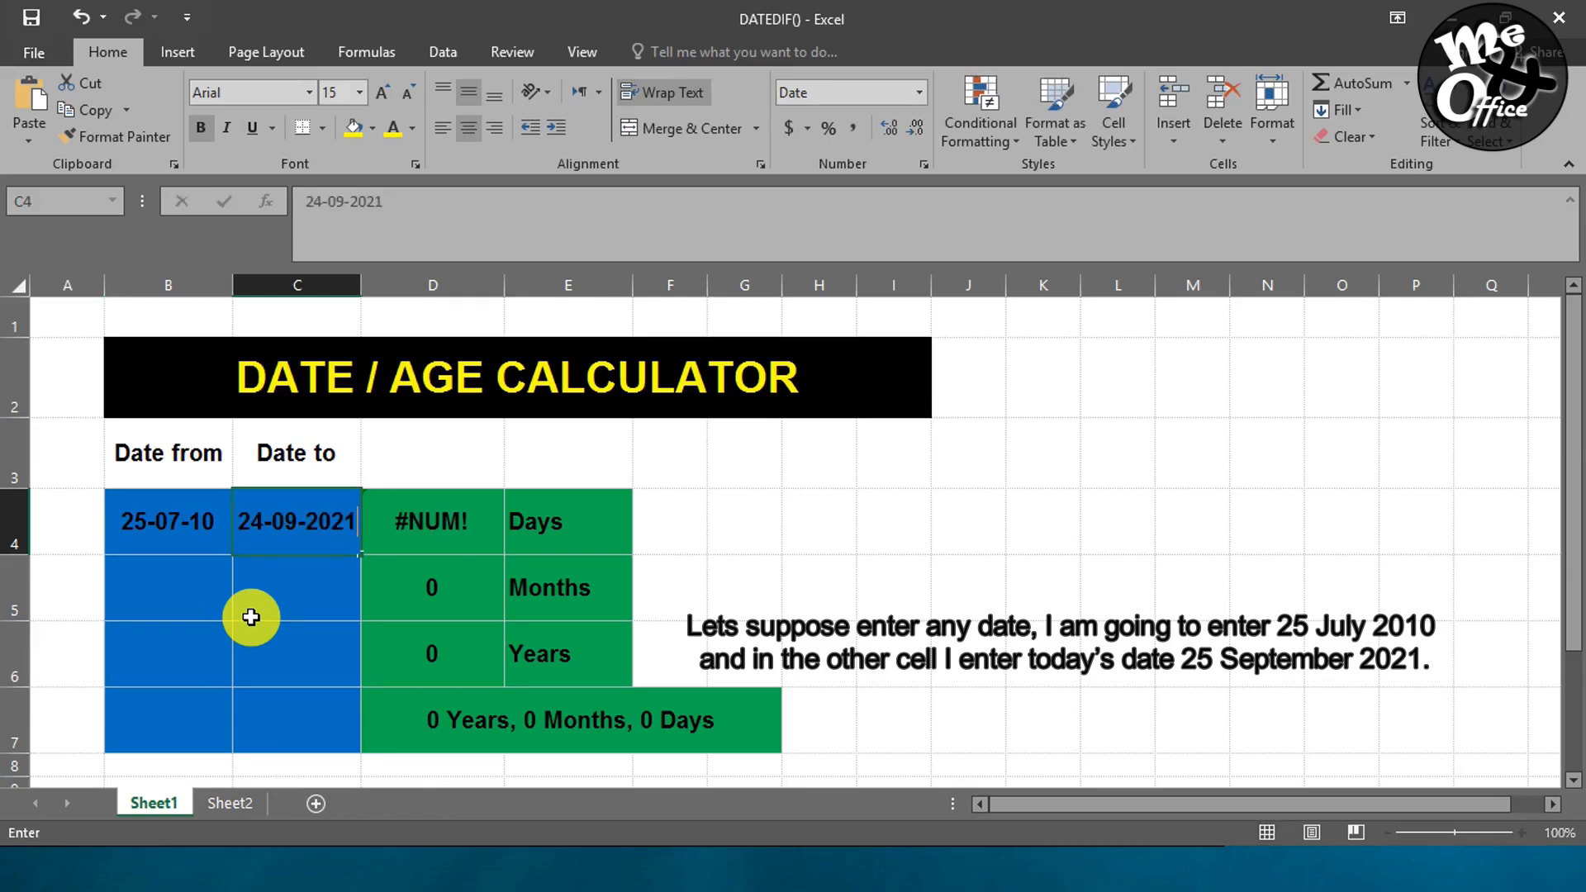
key(Tab)
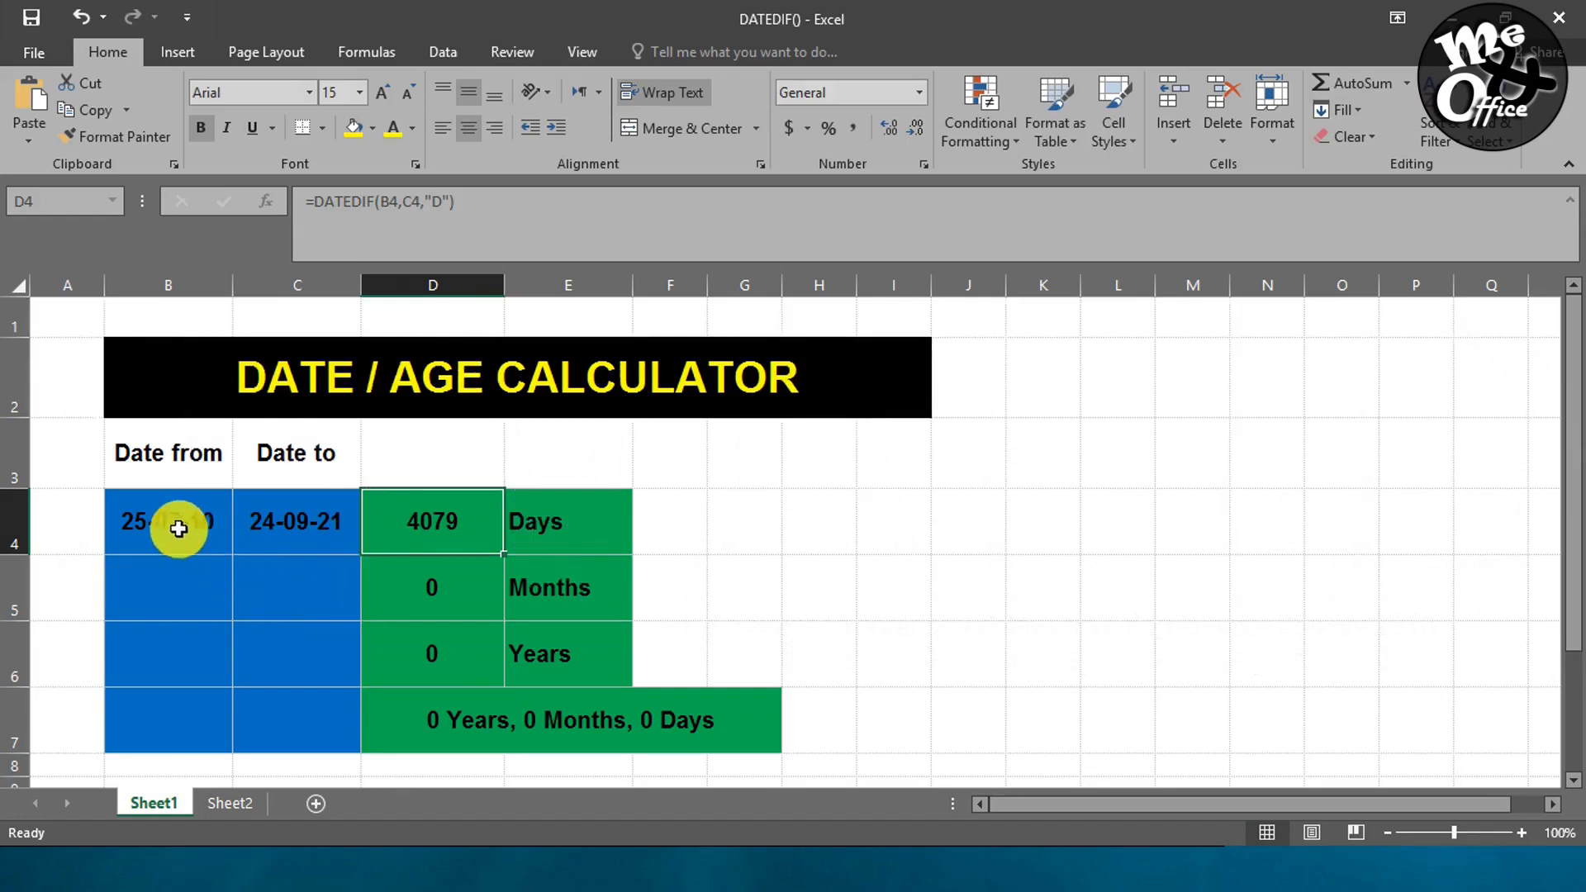
Copy the start and end dates from row 4 down through row 7 of the calculator.
drag(177, 524, 286, 541)
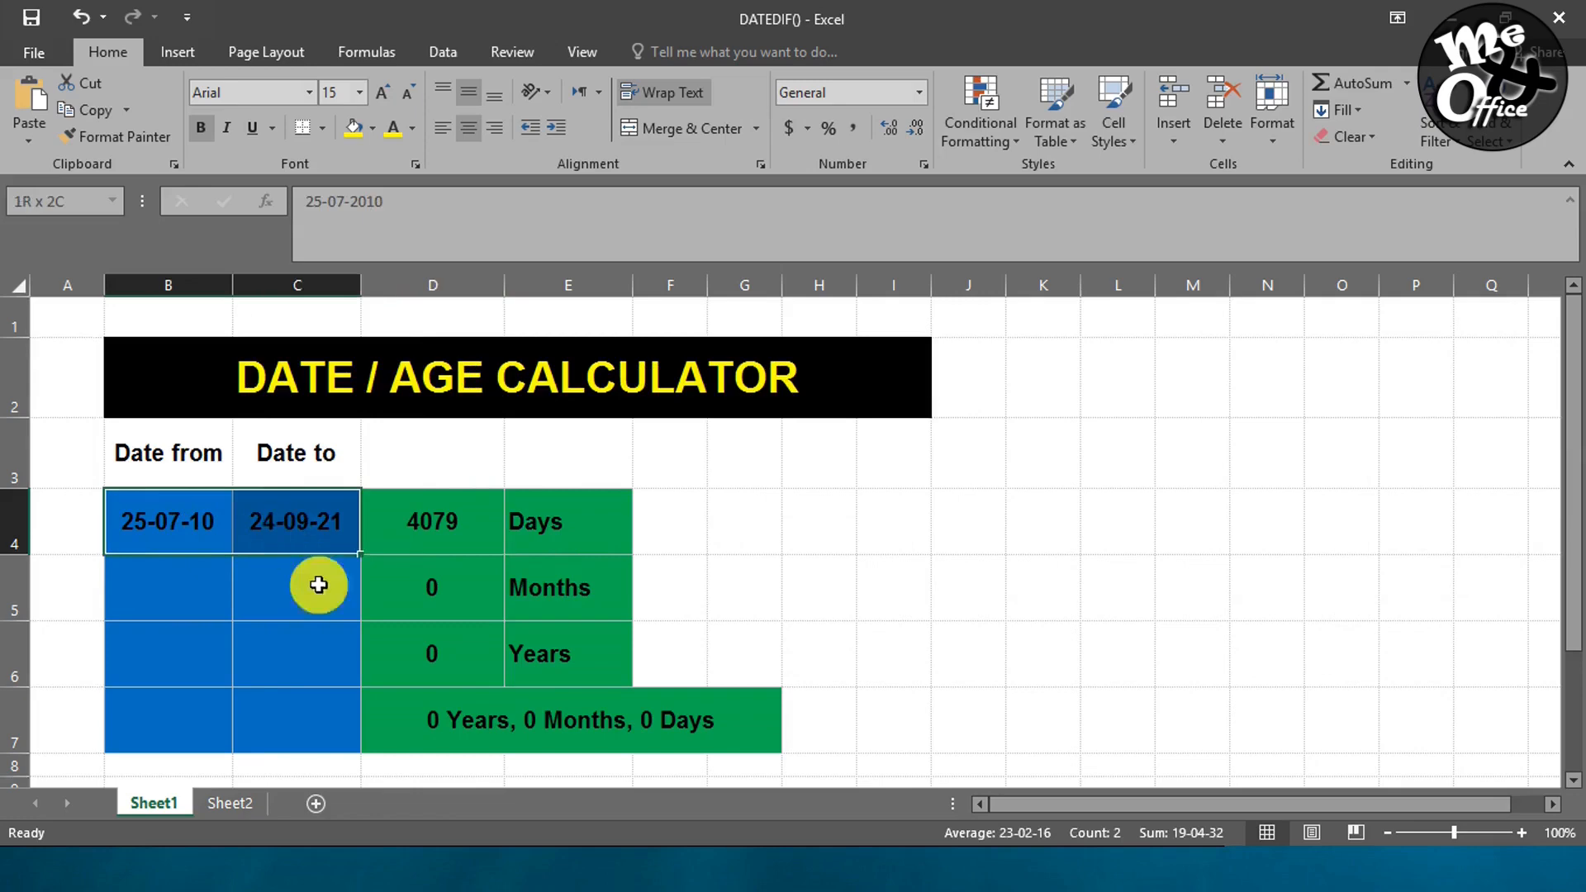
click(357, 557)
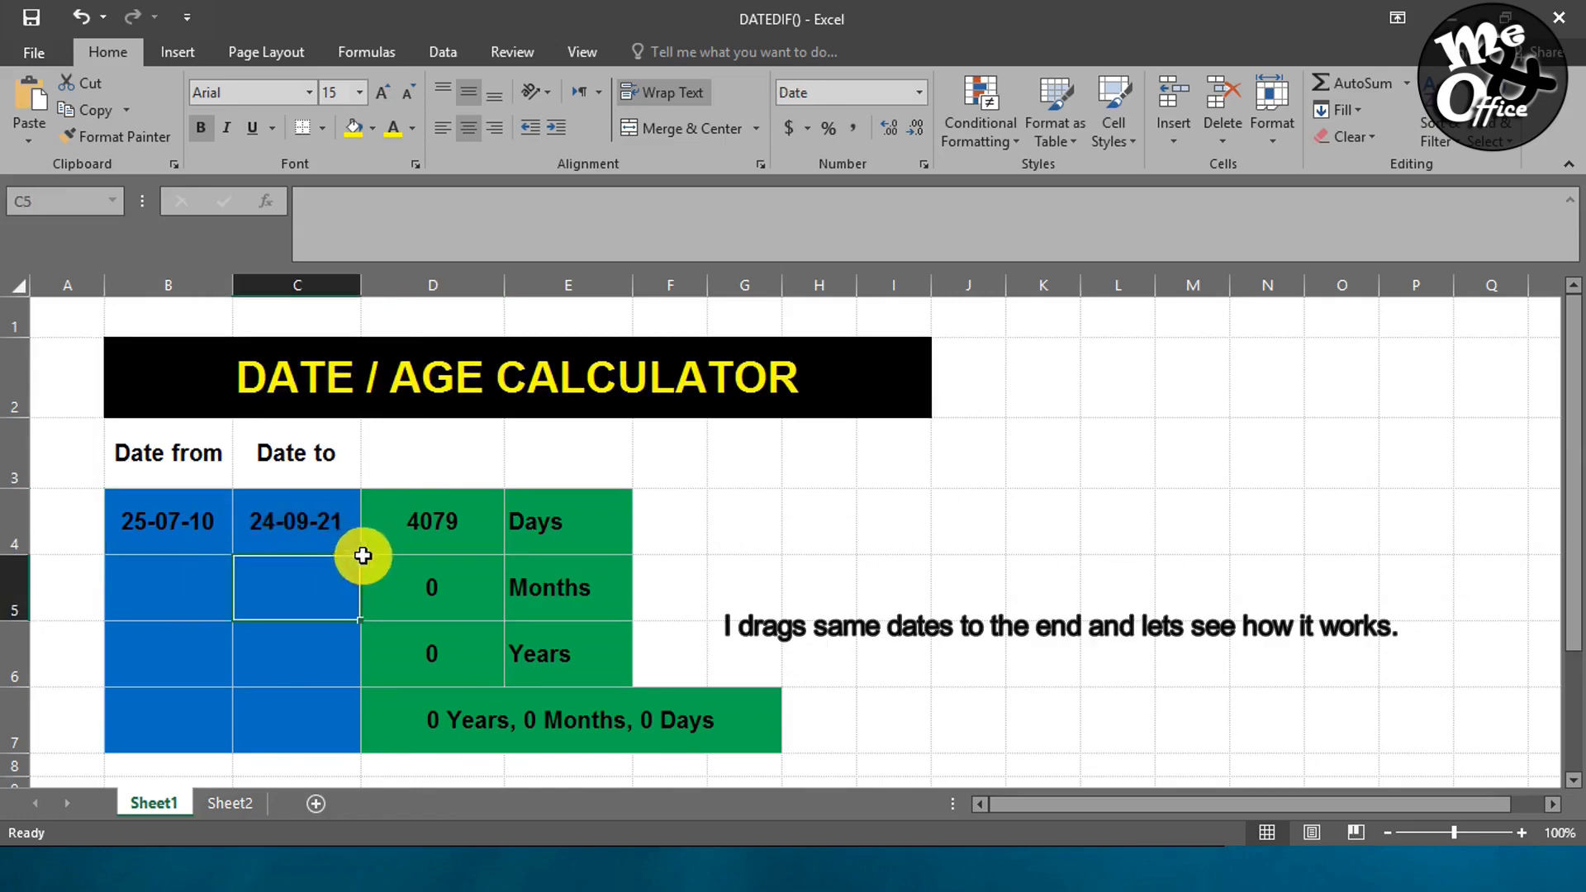
drag(201, 542, 357, 738)
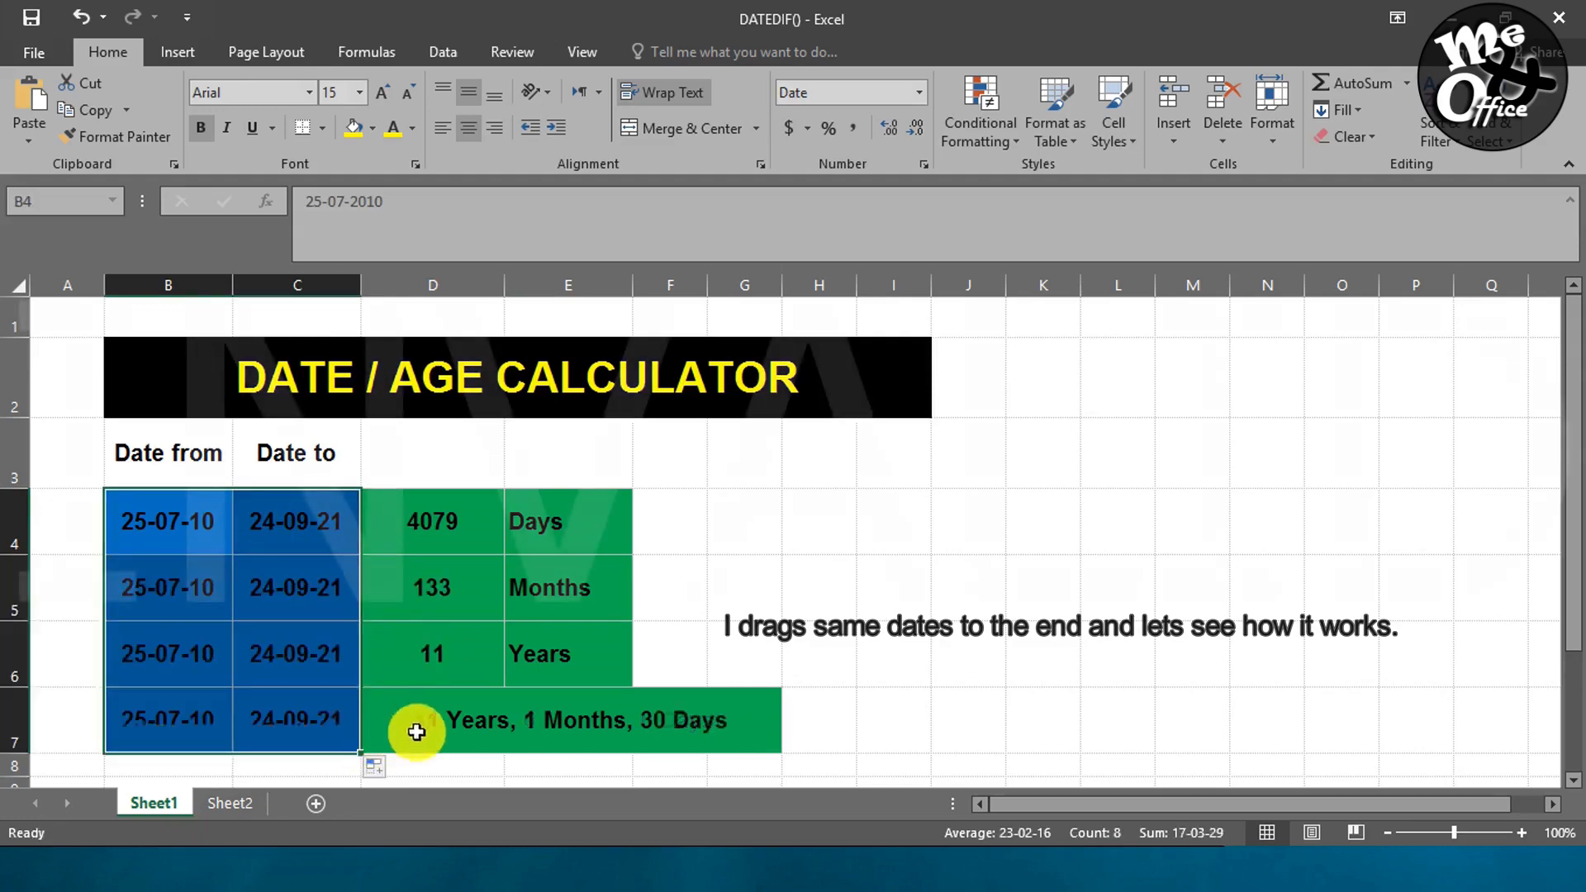
click(730, 647)
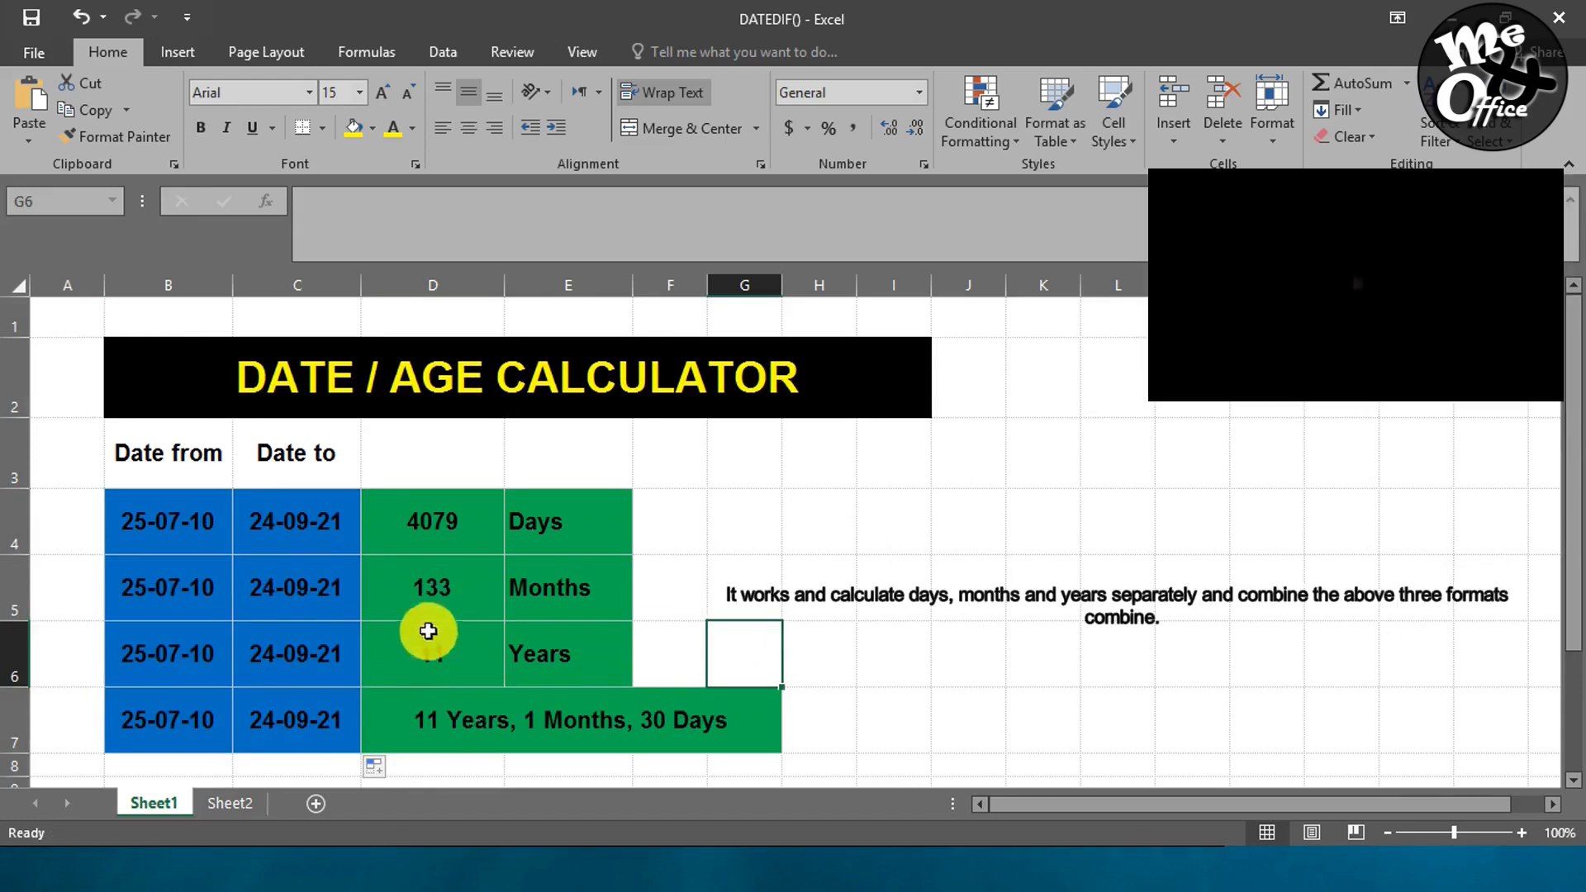
Examine the days, months, years and combined results in D4 to D7 together with their DATEDIF formulas.
drag(436, 524, 541, 529)
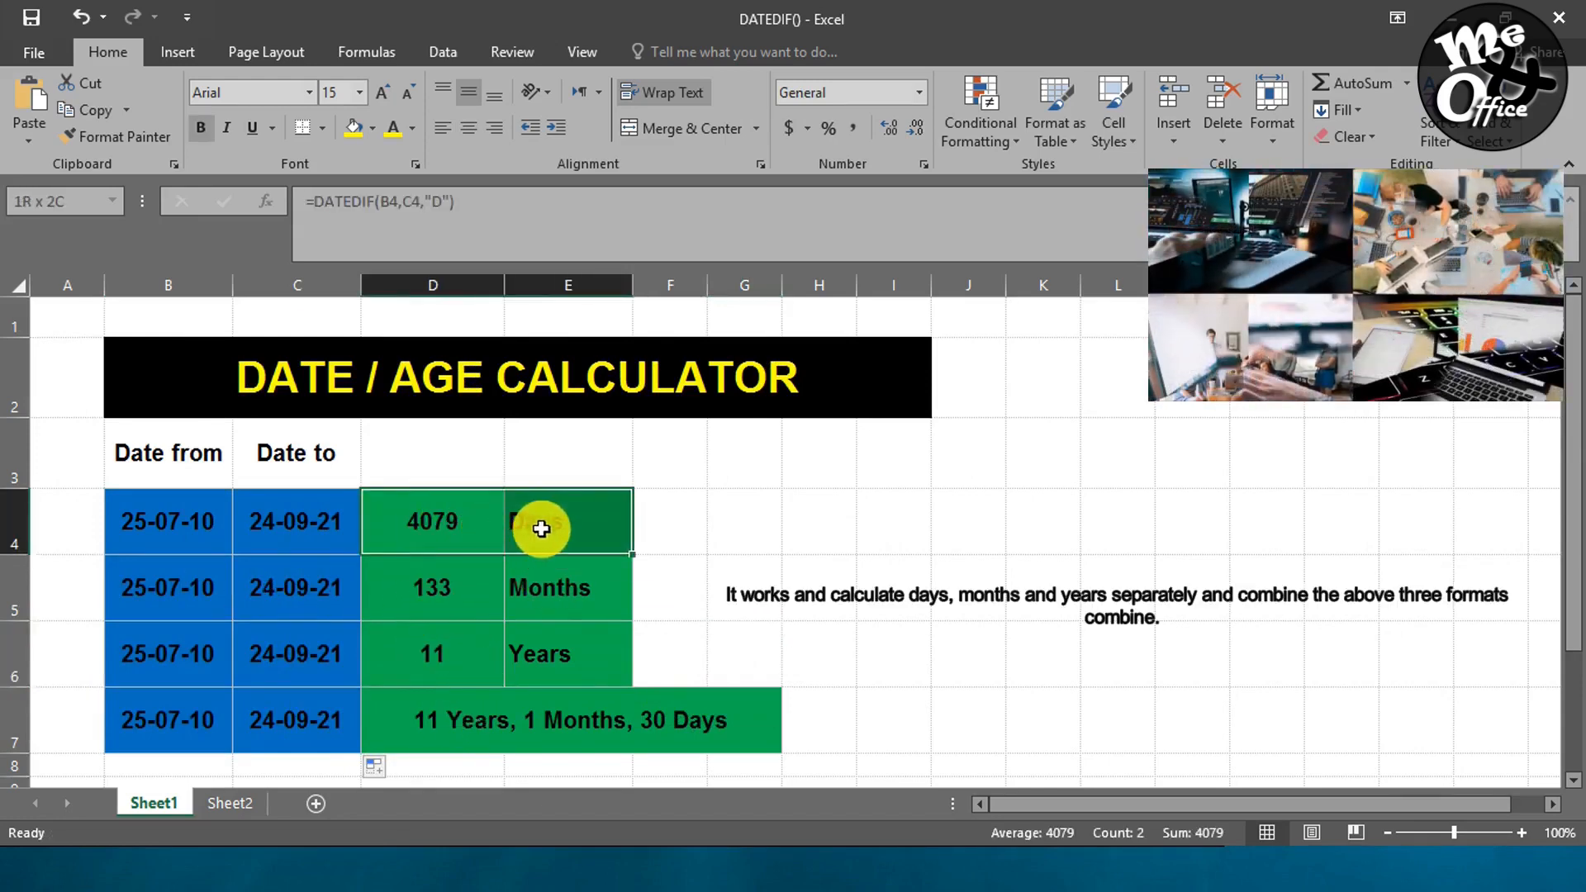
drag(435, 591, 529, 597)
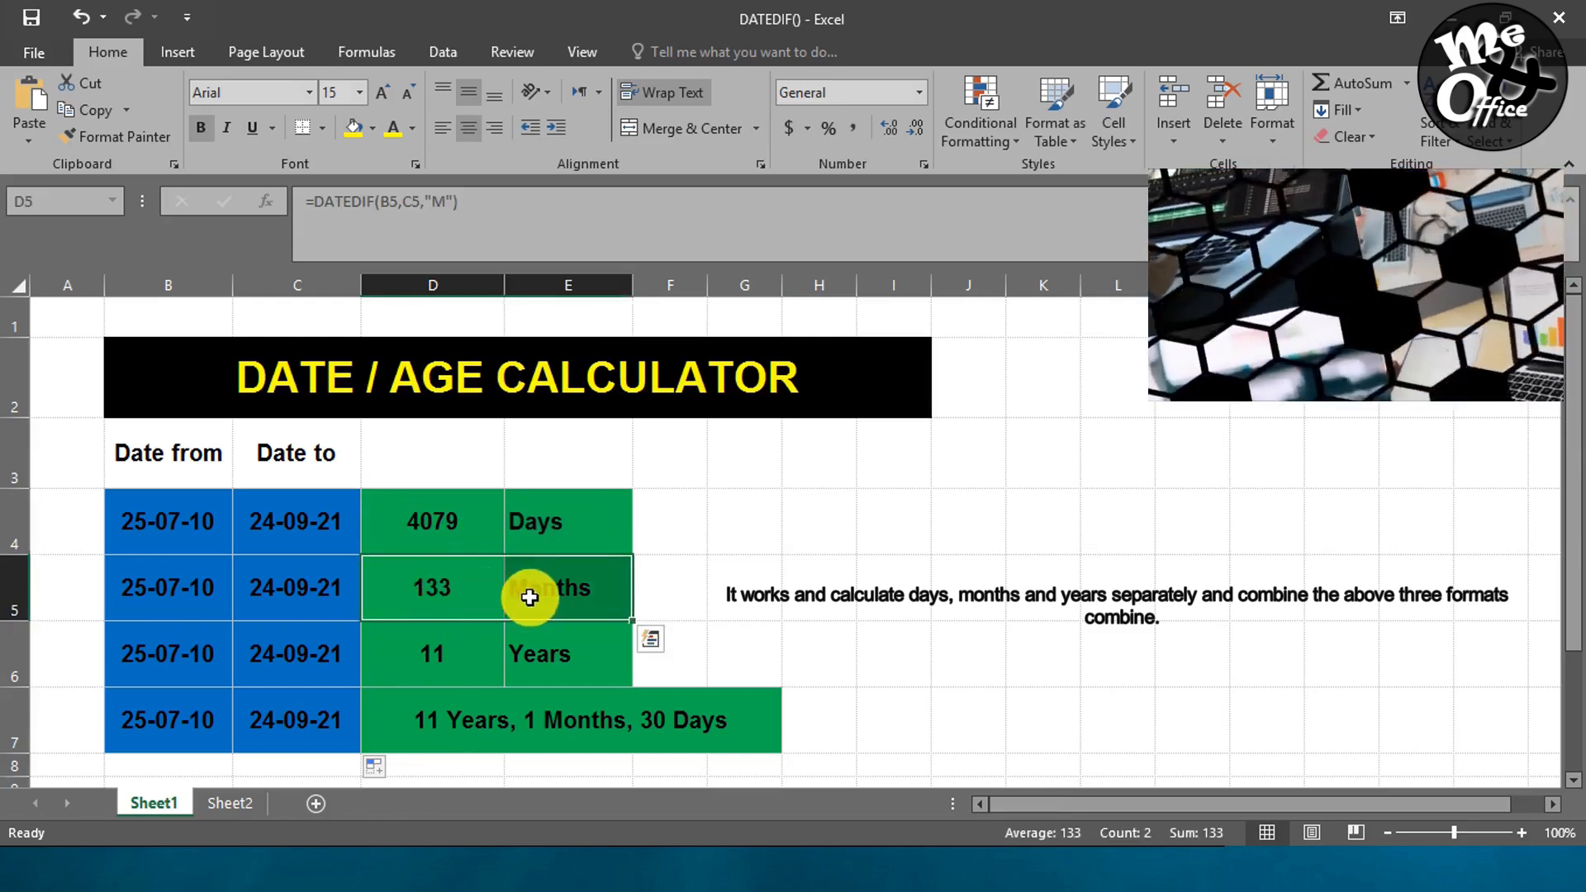
drag(464, 662, 531, 662)
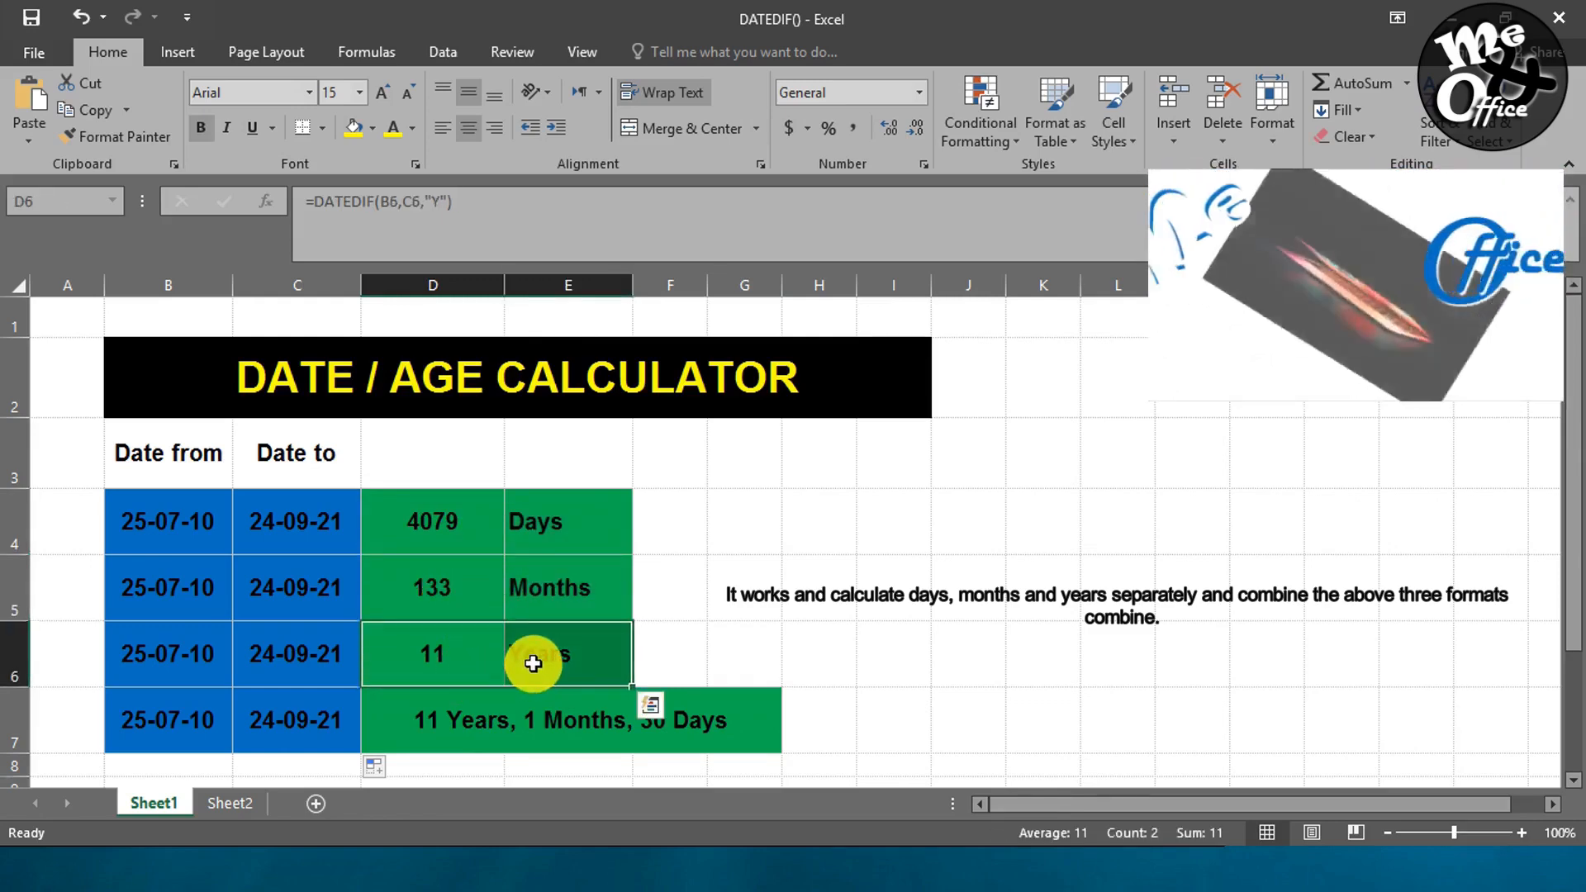
click(595, 726)
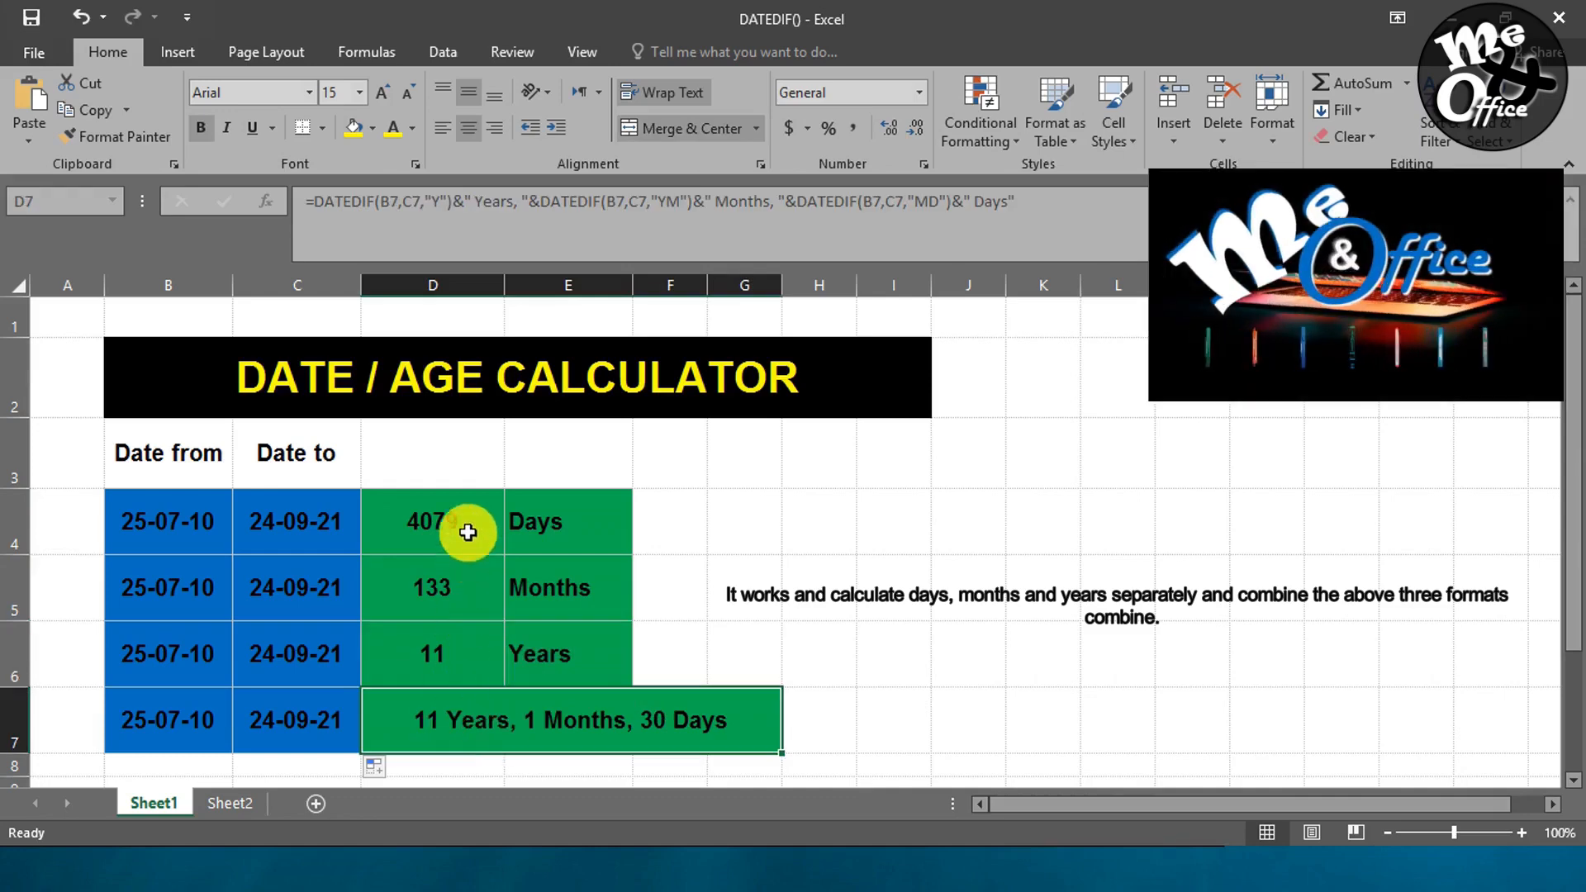
click(457, 595)
click(461, 657)
click(484, 734)
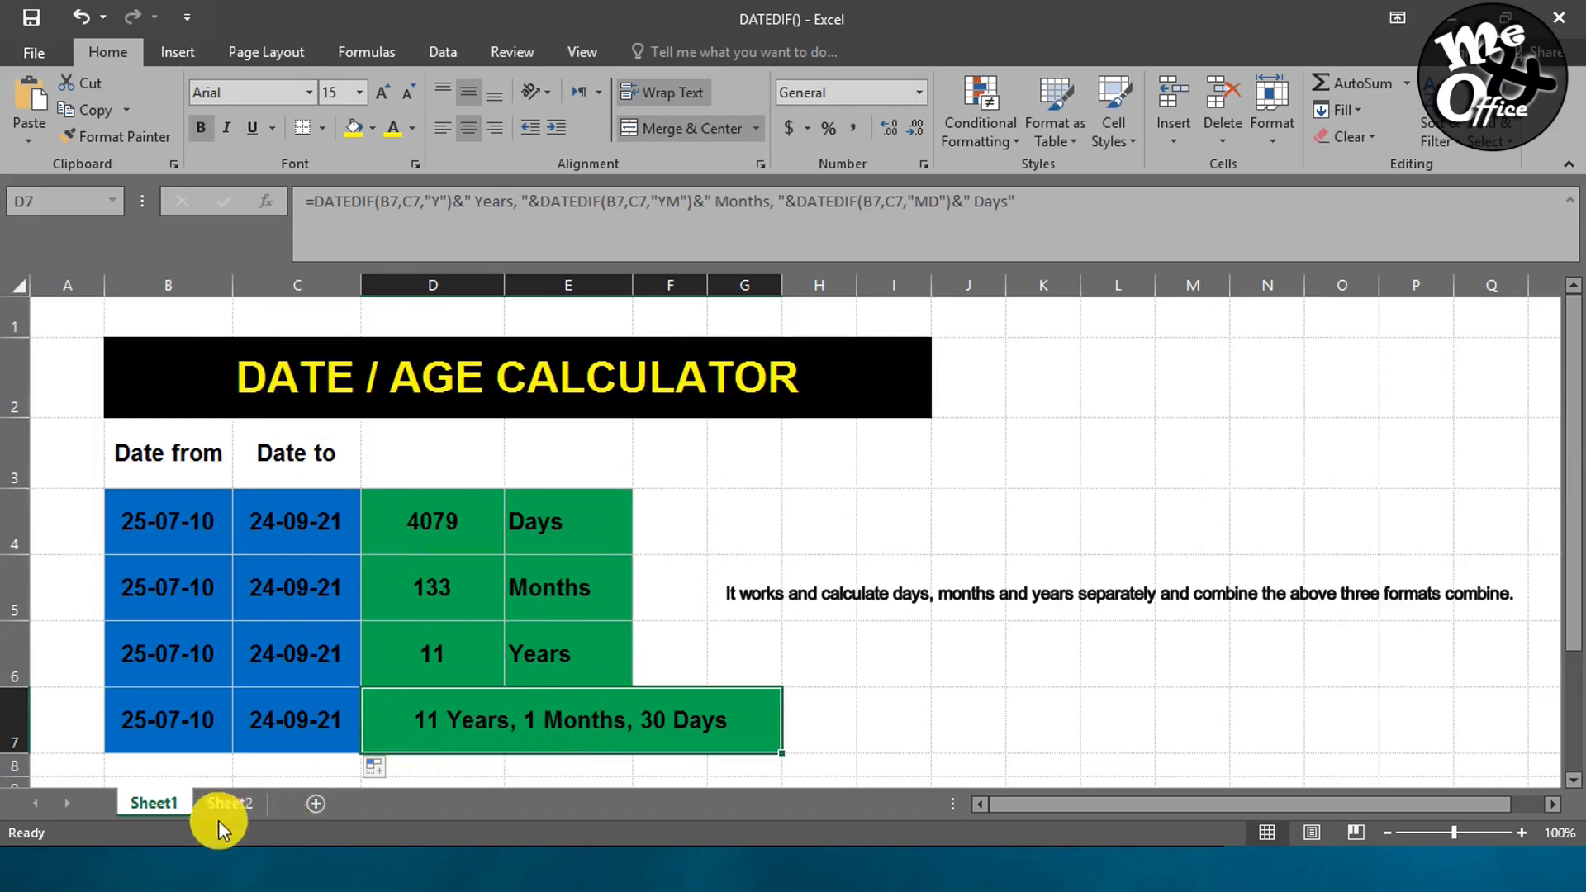
On Sheet2, enter the date of birth under From in B3 and today's date, 24-09-2021, under To in C3.
click(236, 801)
click(221, 419)
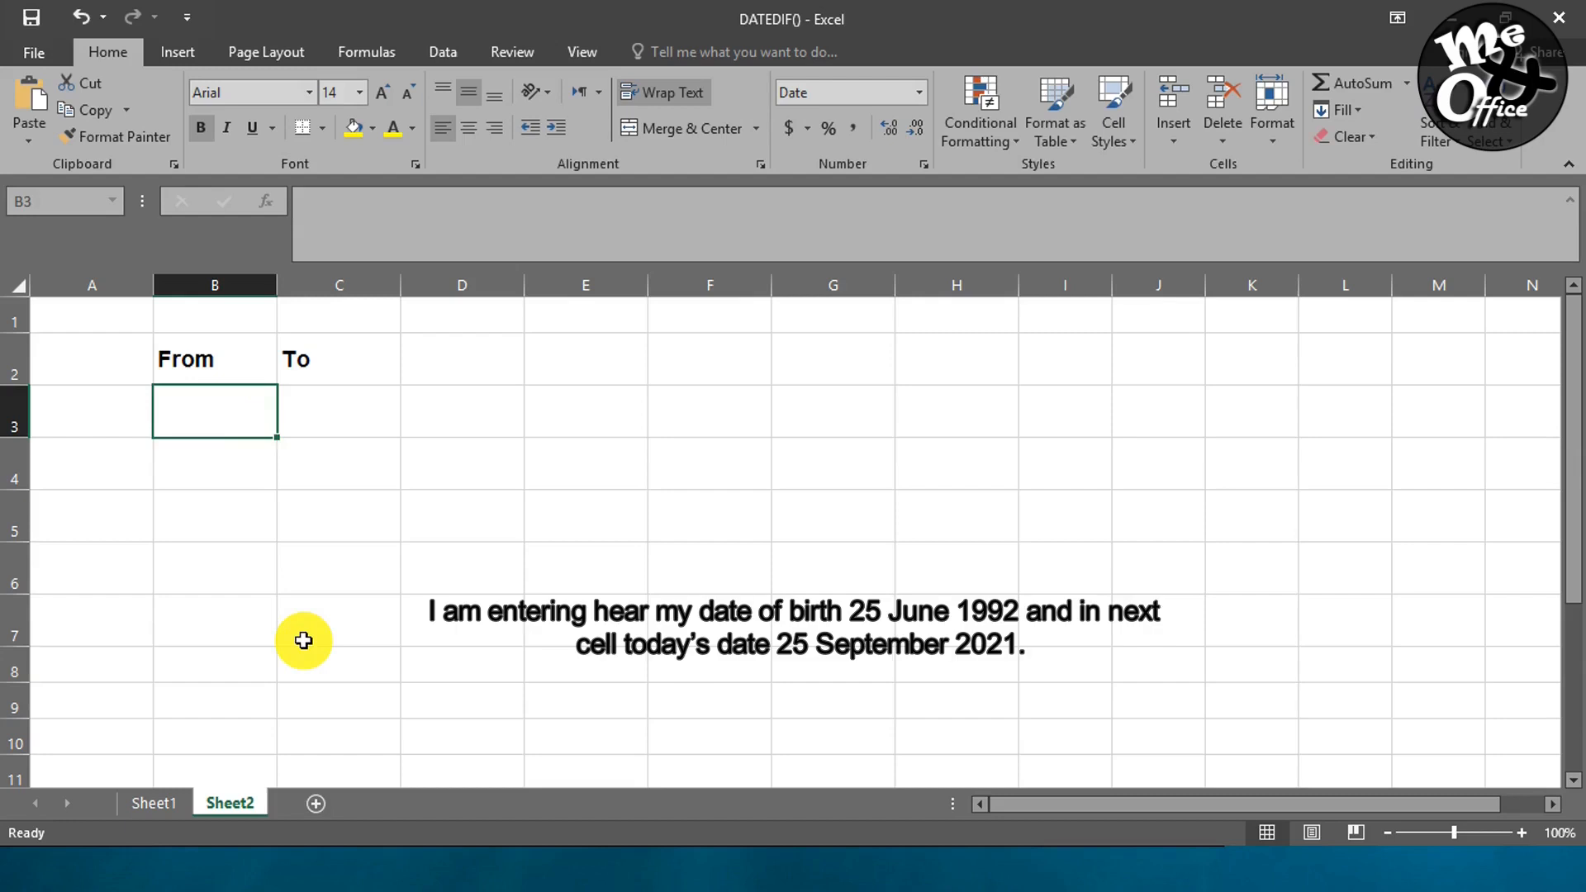
text(25)
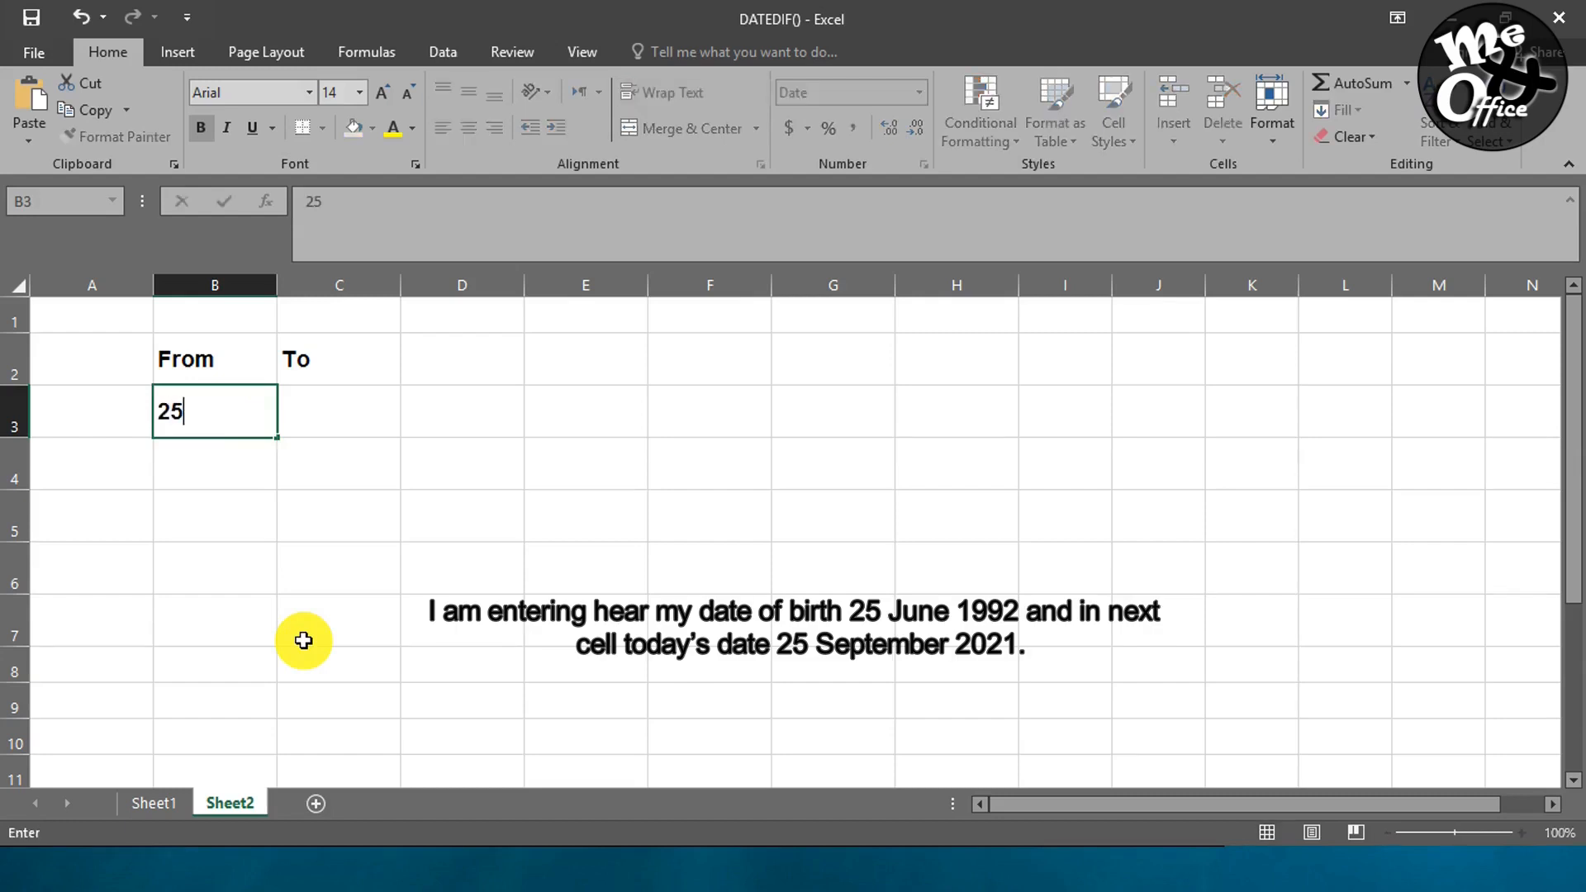
text(-6-1992)
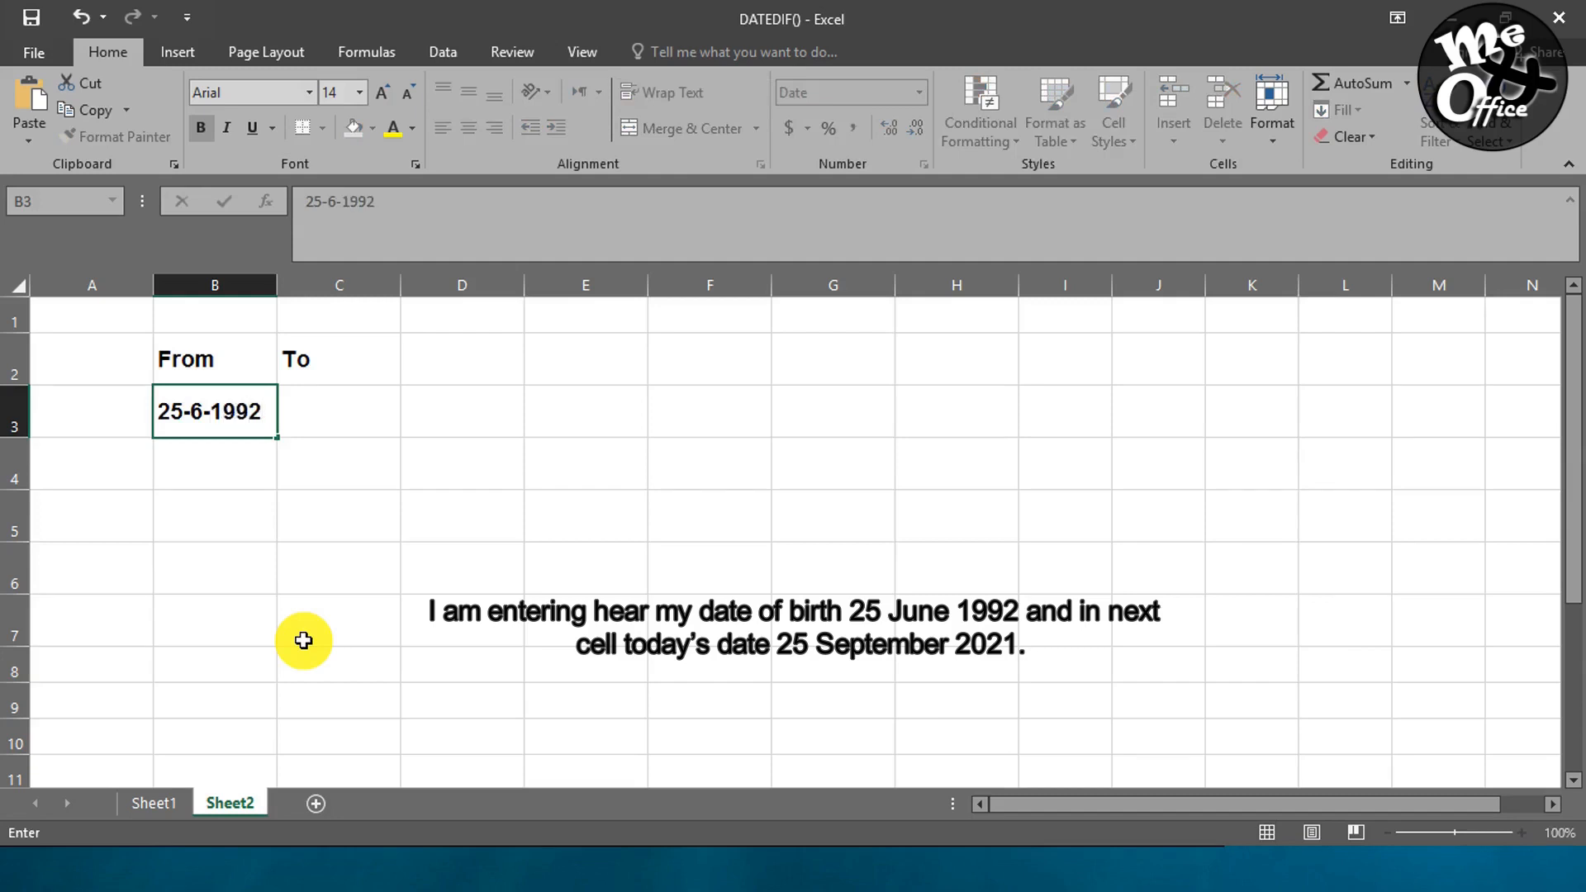
key(Tab)
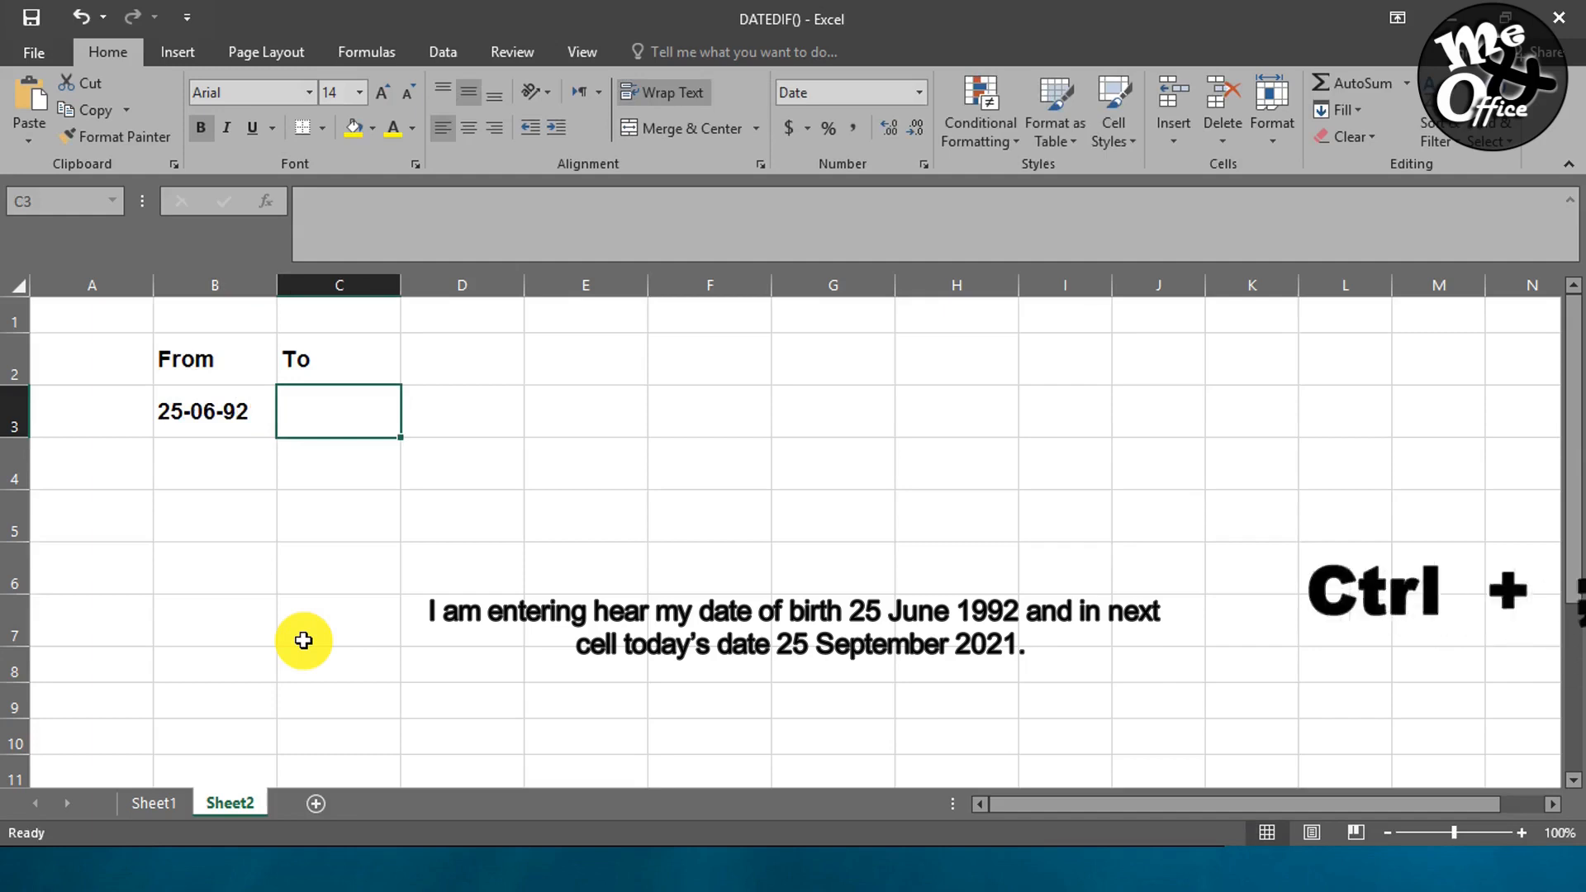
key(ctrl+semicolon)
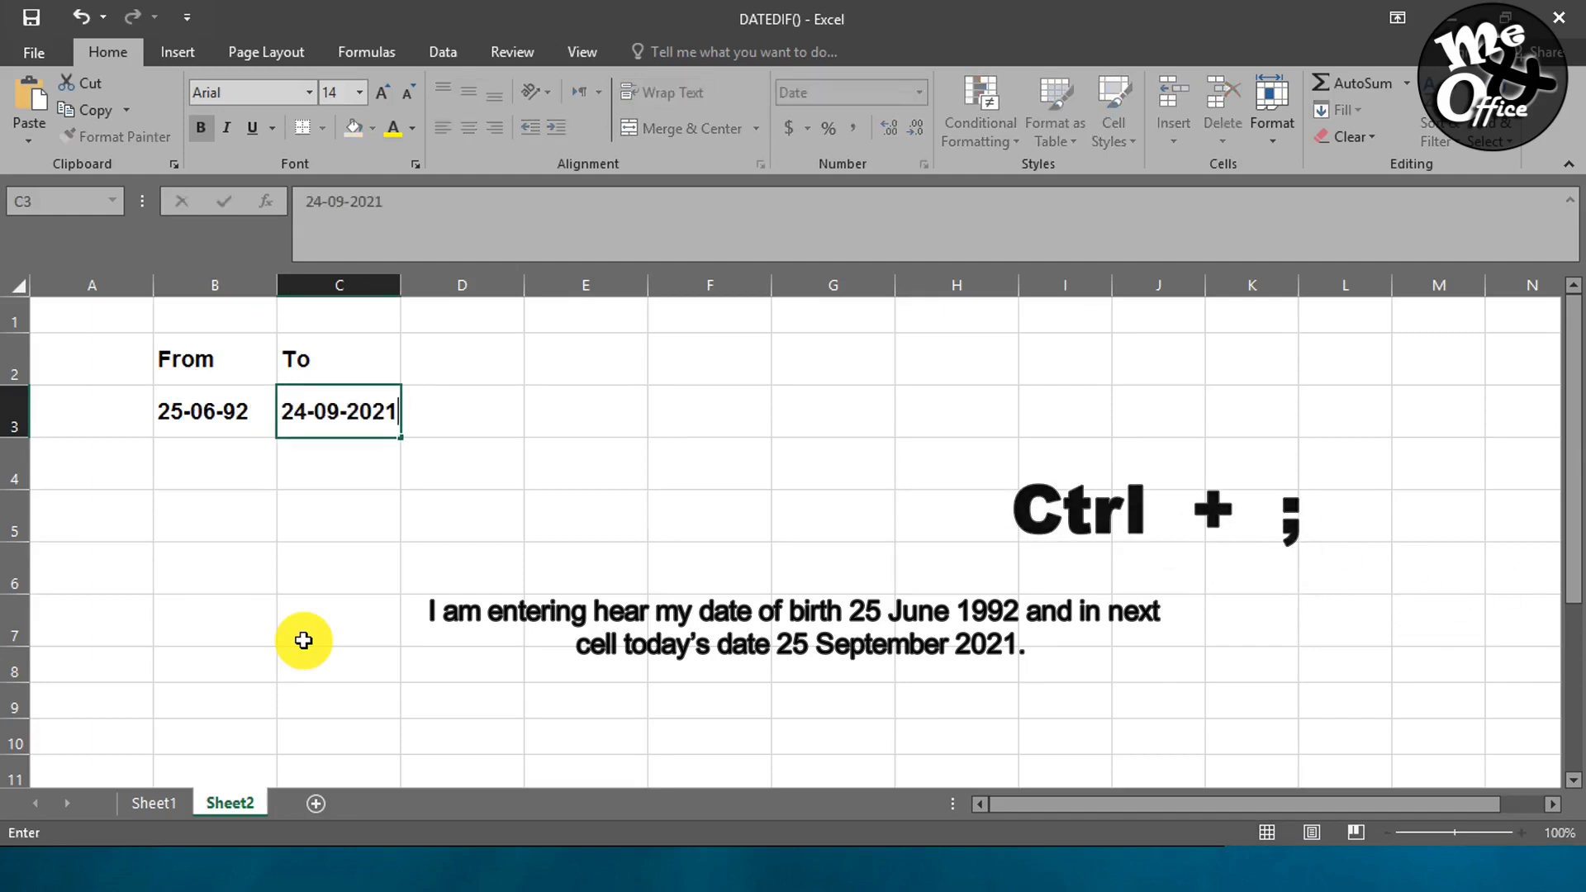
key(Tab)
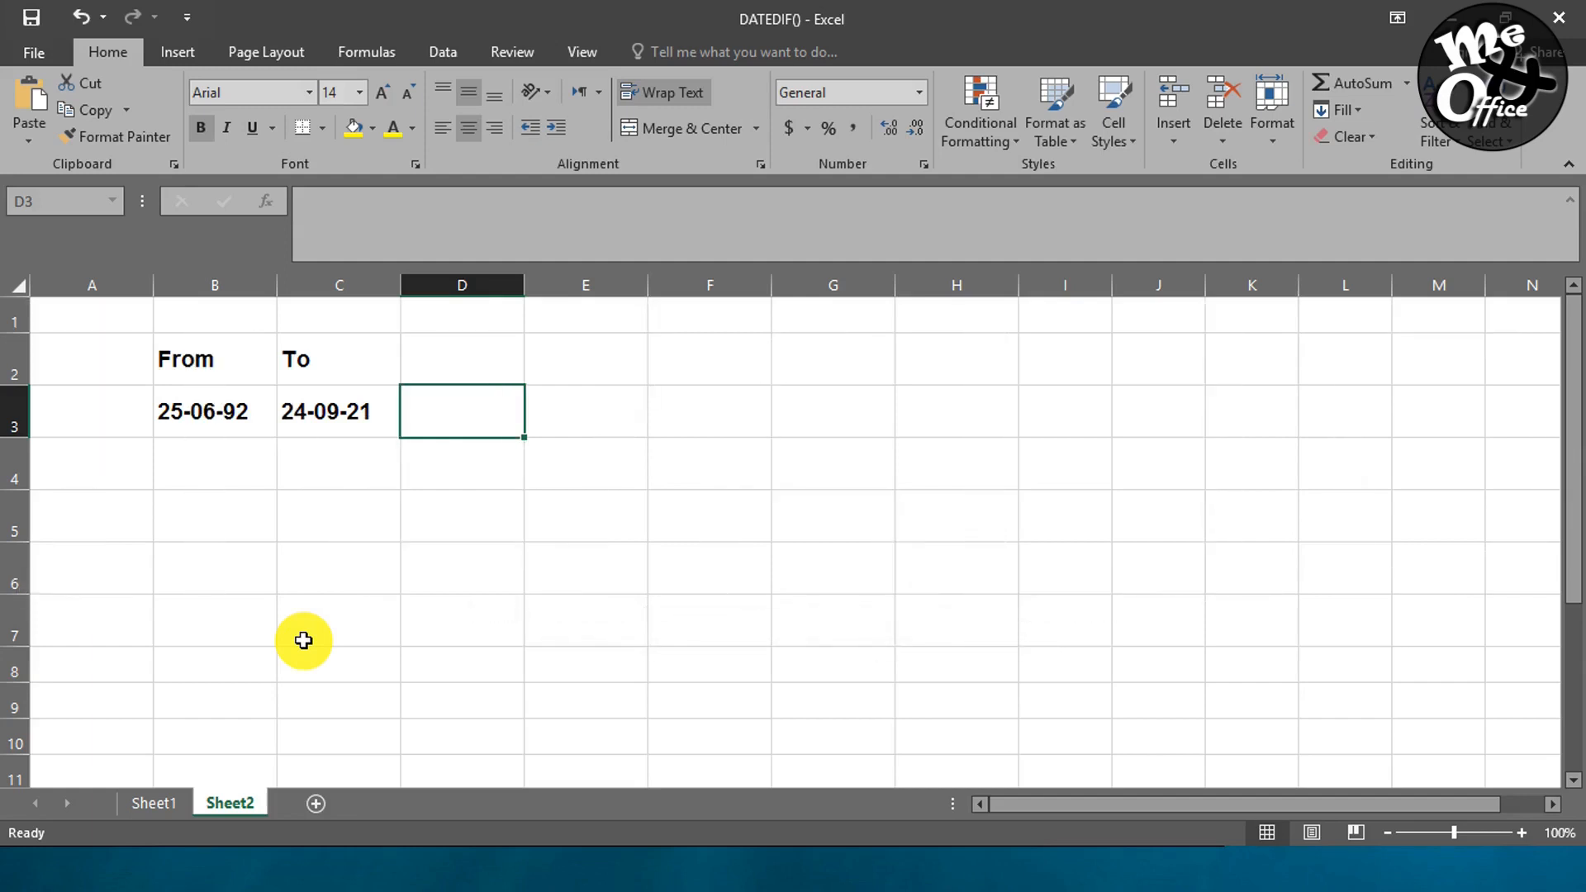
Label cell E3 as Days, leaving D3 free for the calculation.
key(Right)
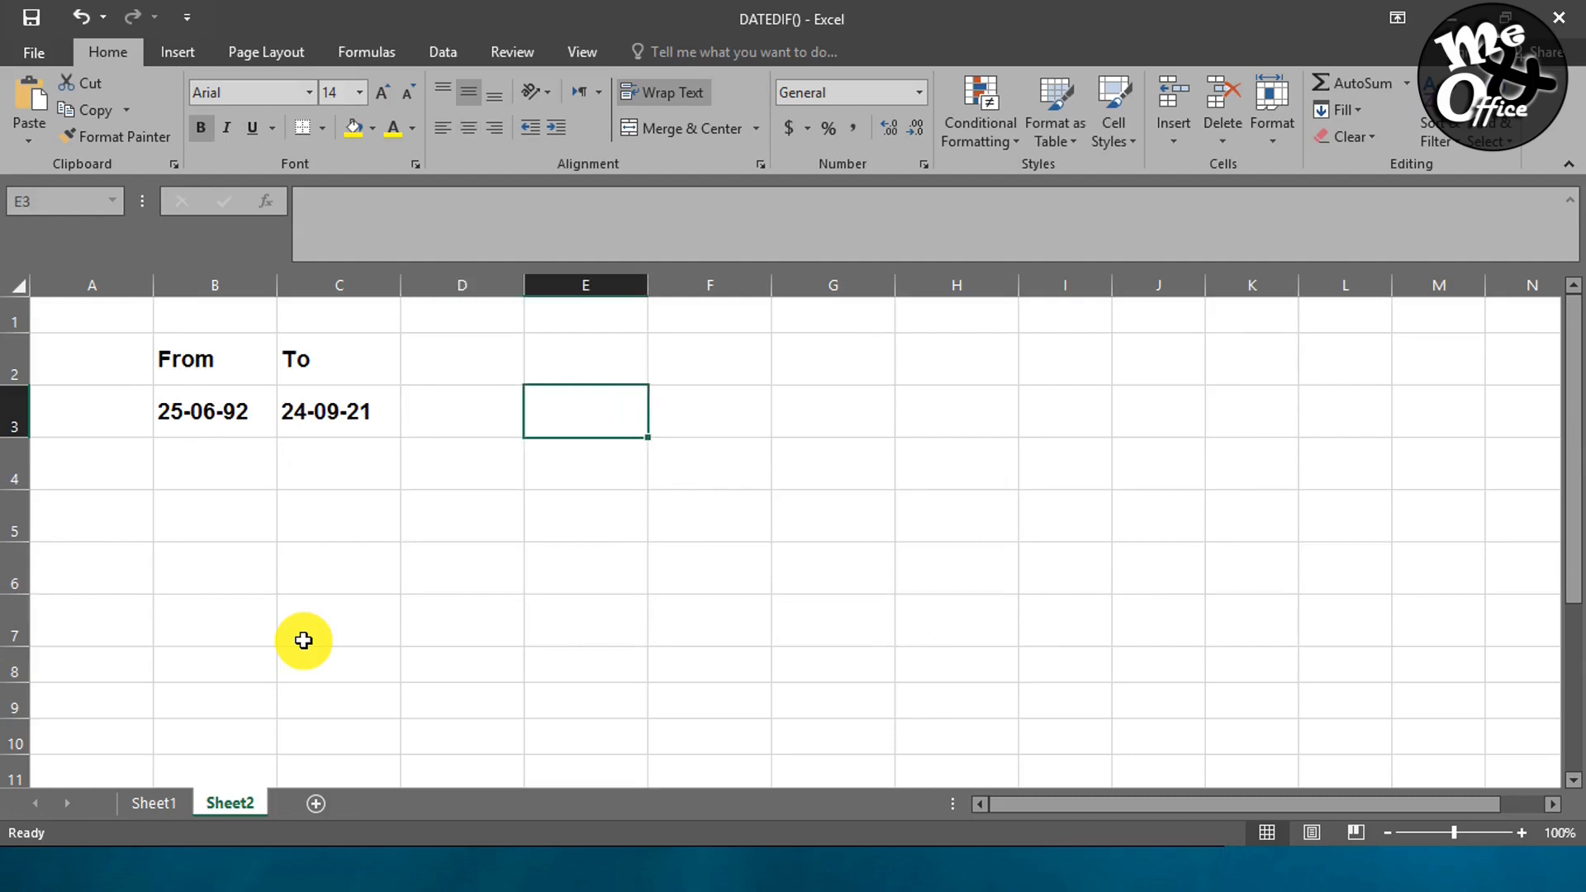
text(dA)
key(BackSpace)
key(BackSpace)
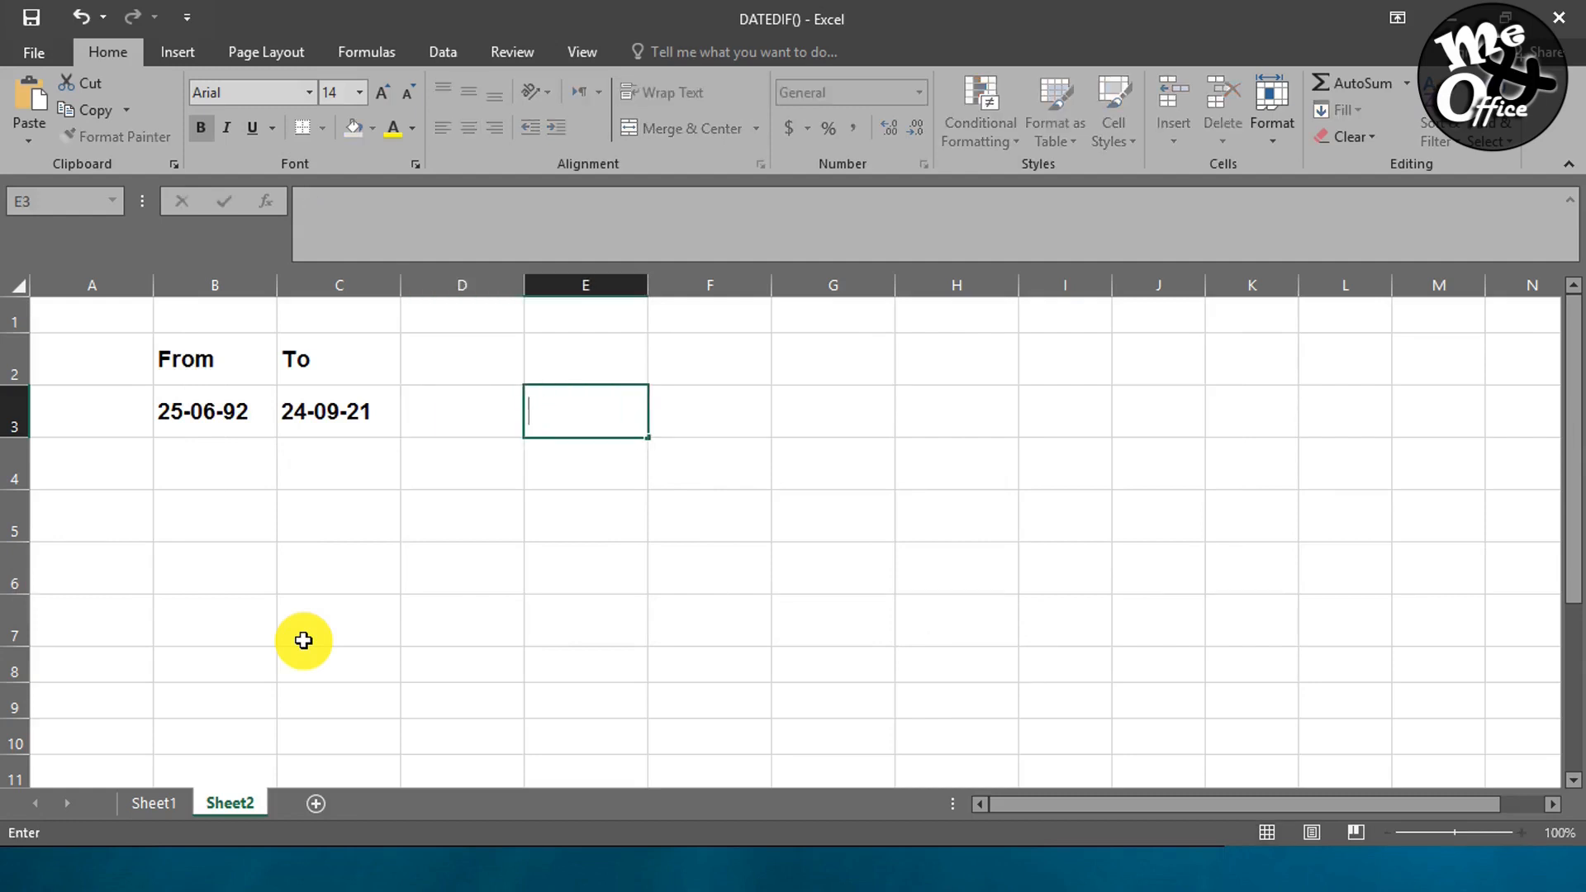
text(Days)
key(Left)
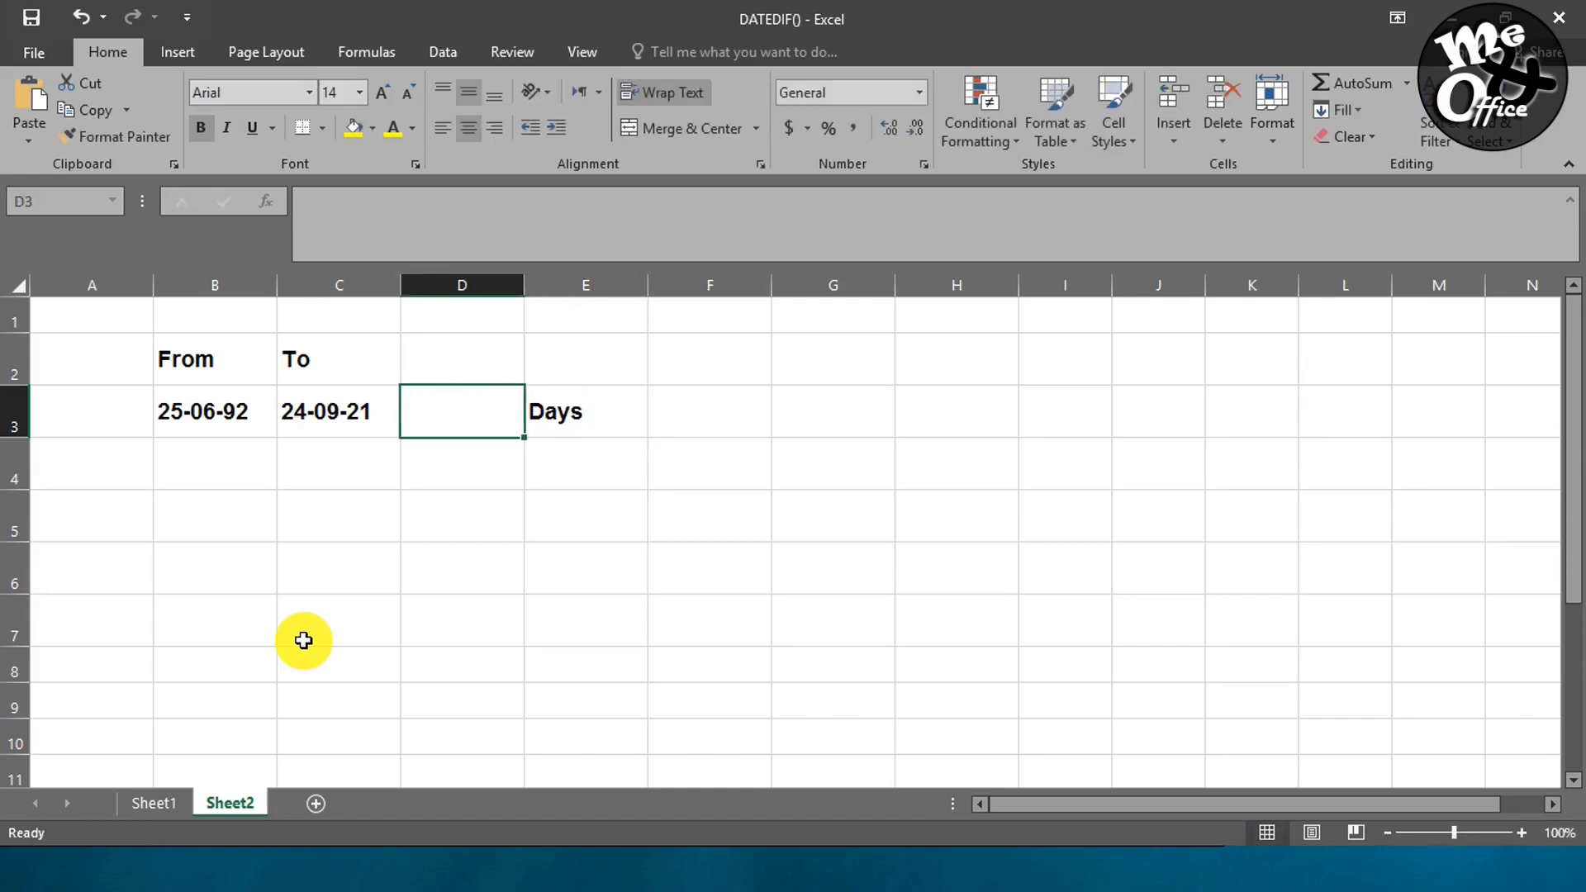
Calculate the days between the two dates in D3 with the formula =DATEDIF(B3,C3,"d").
text(=)
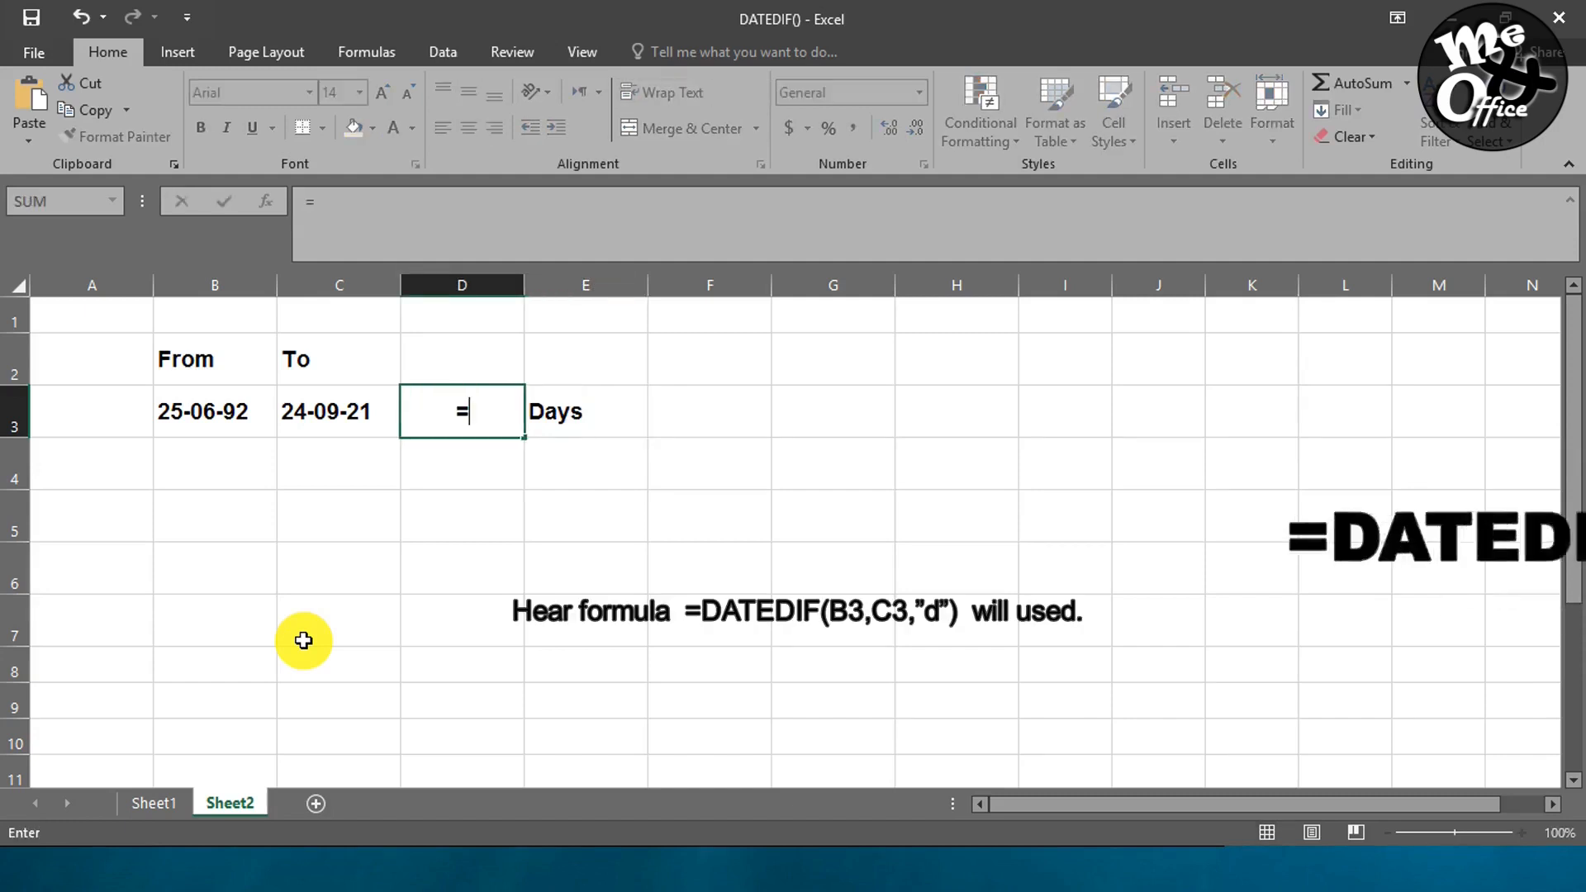
text(datedif)
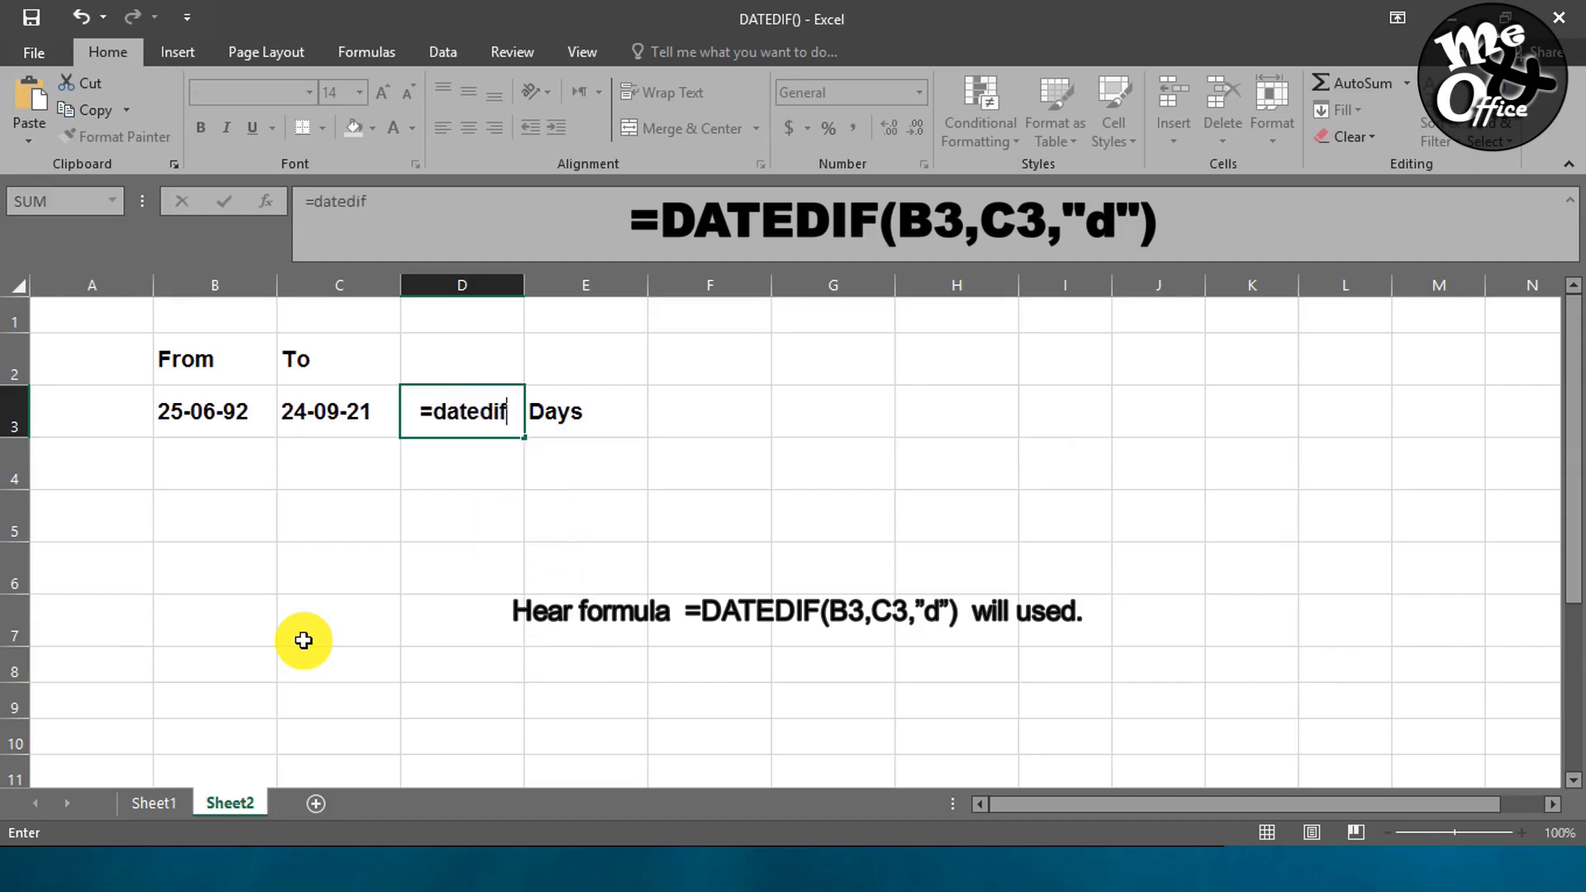
text(()
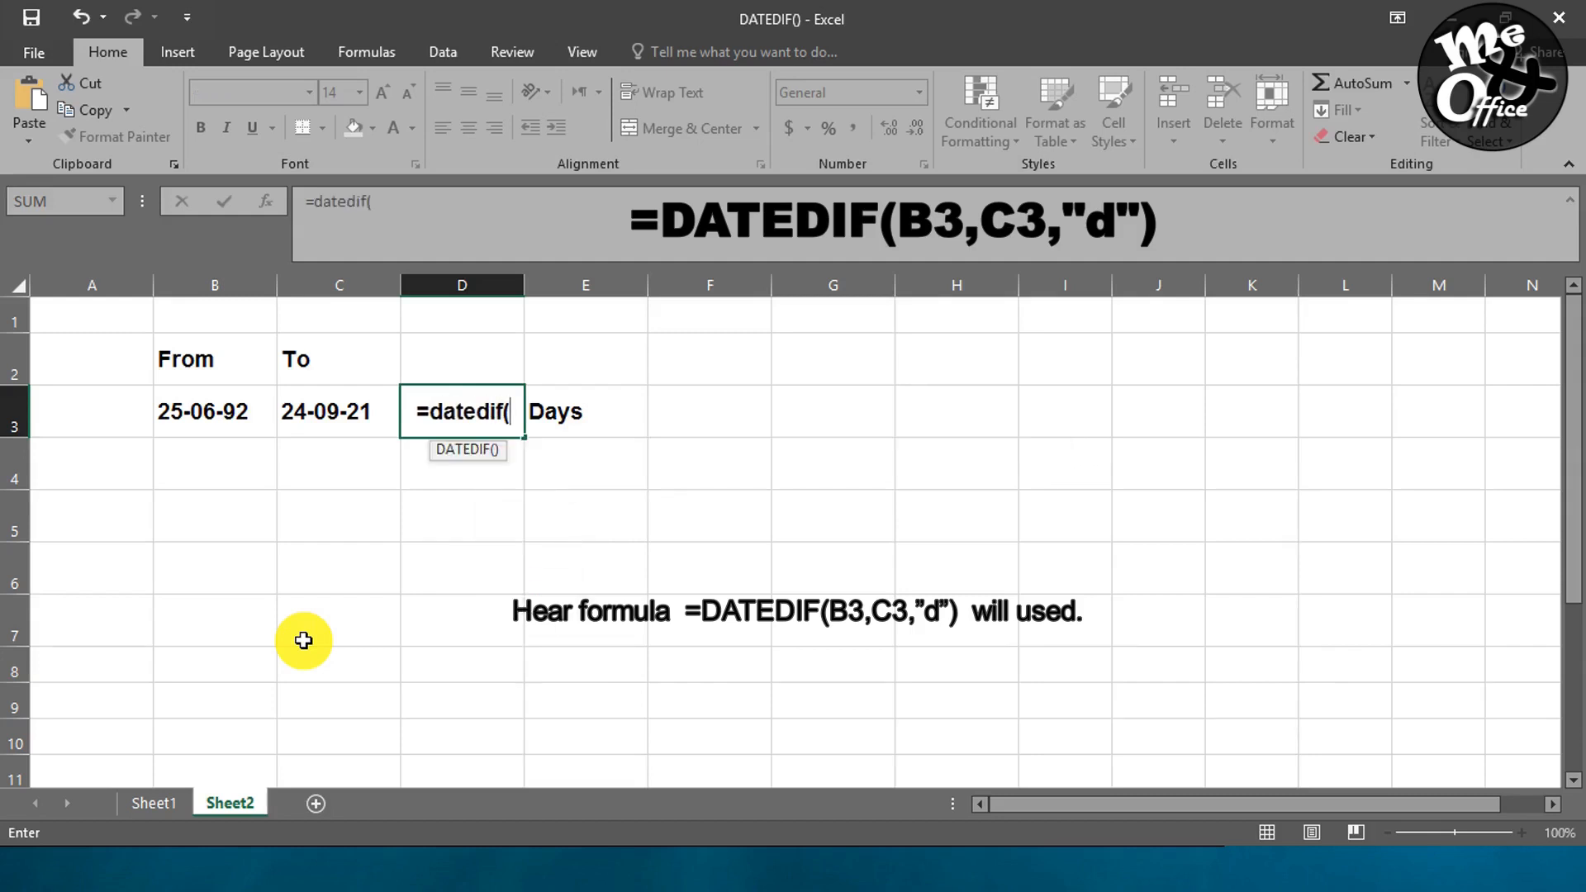
click(235, 416)
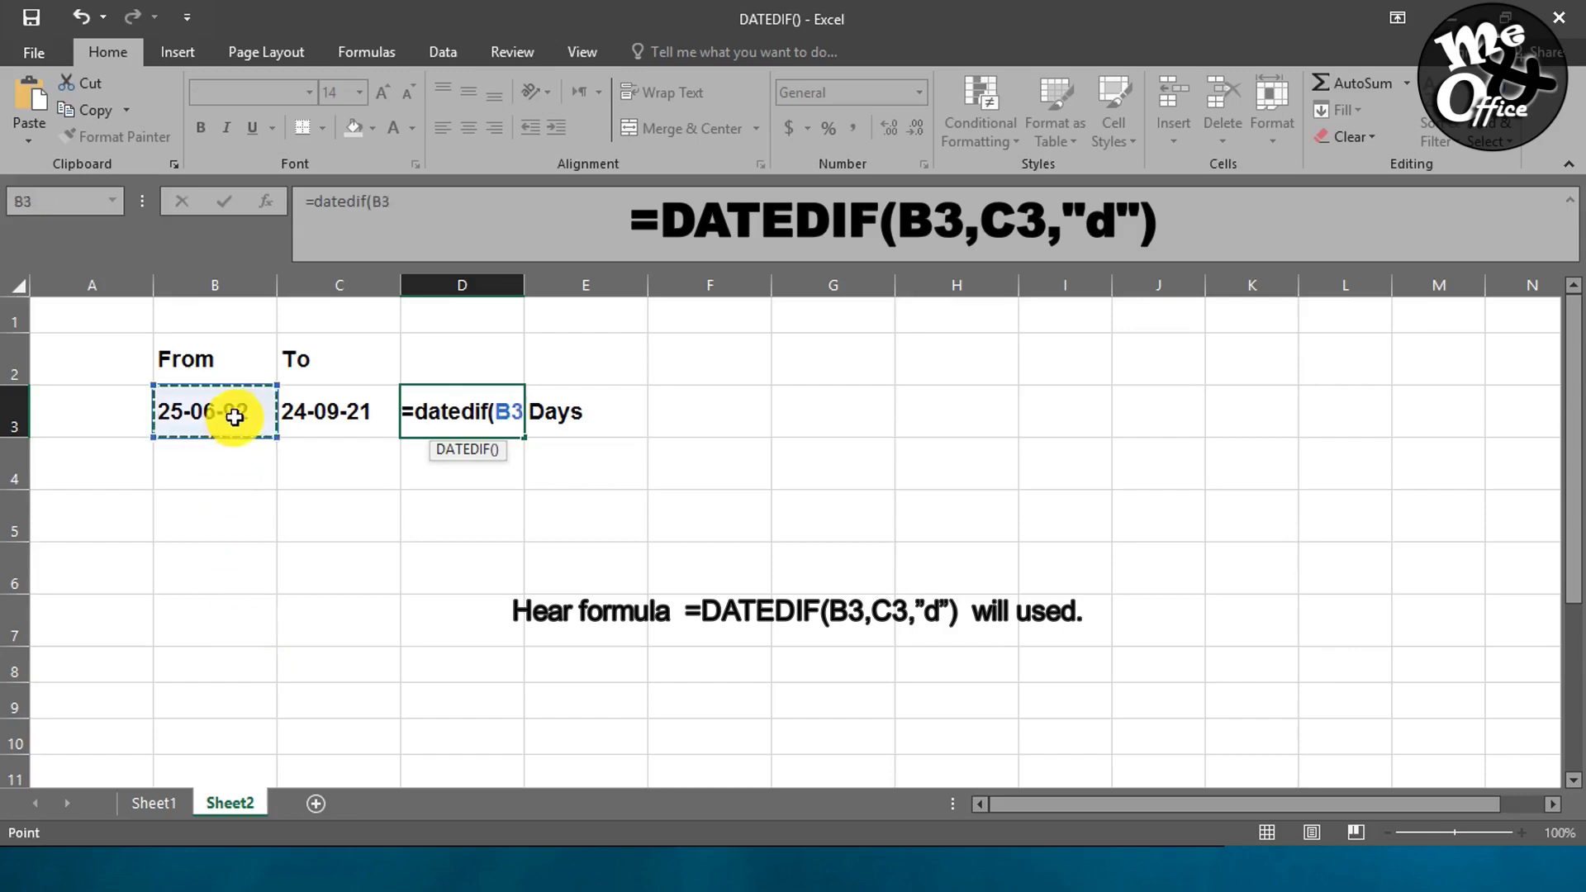
text(,)
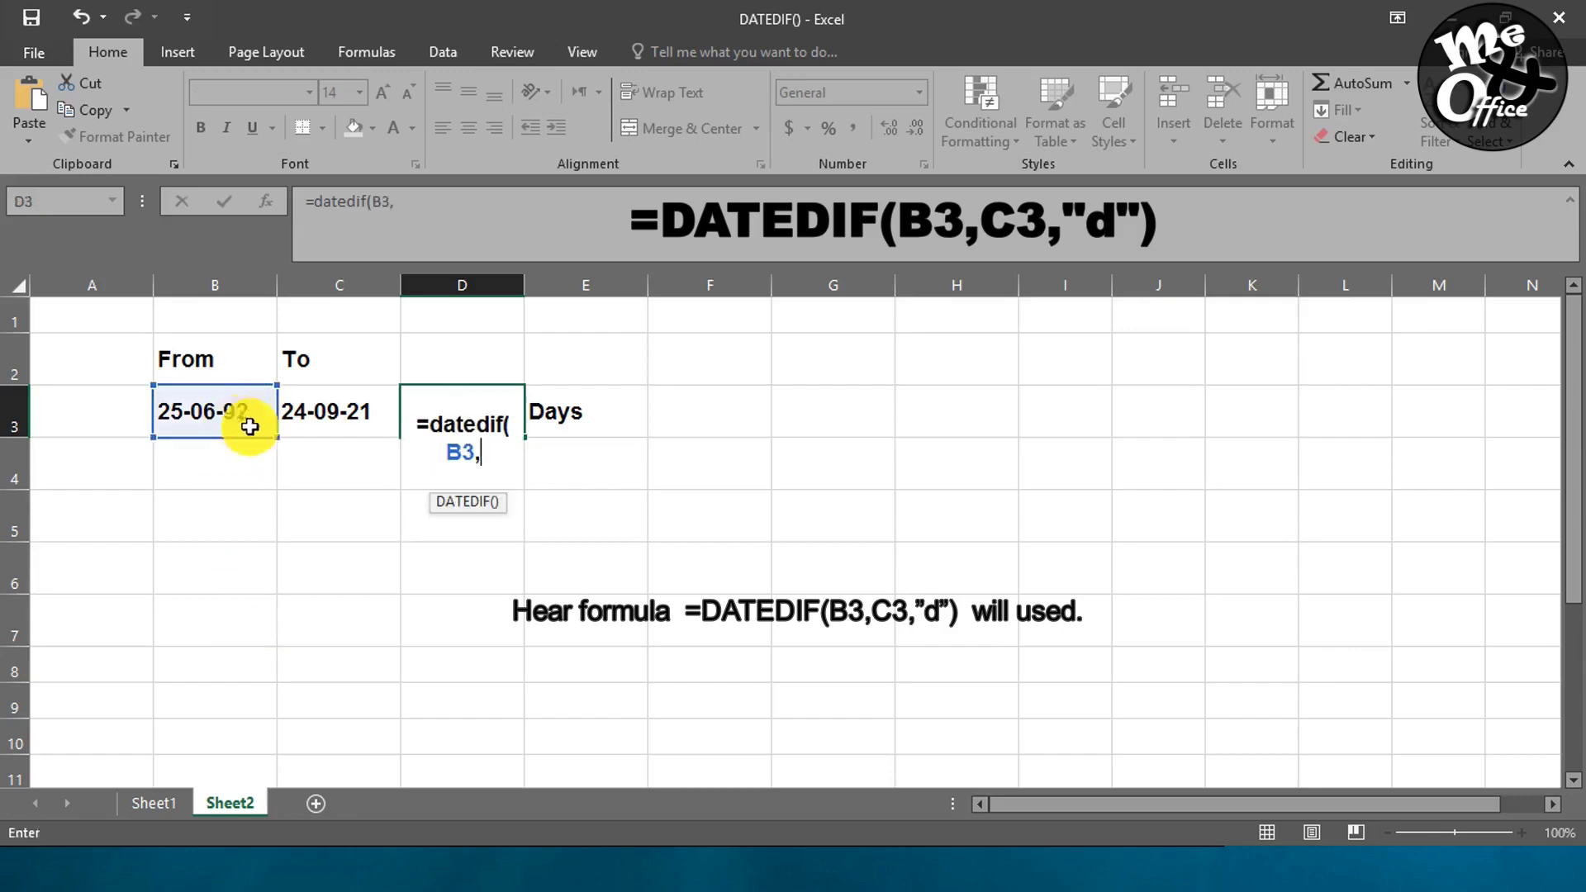
click(337, 419)
text(,)
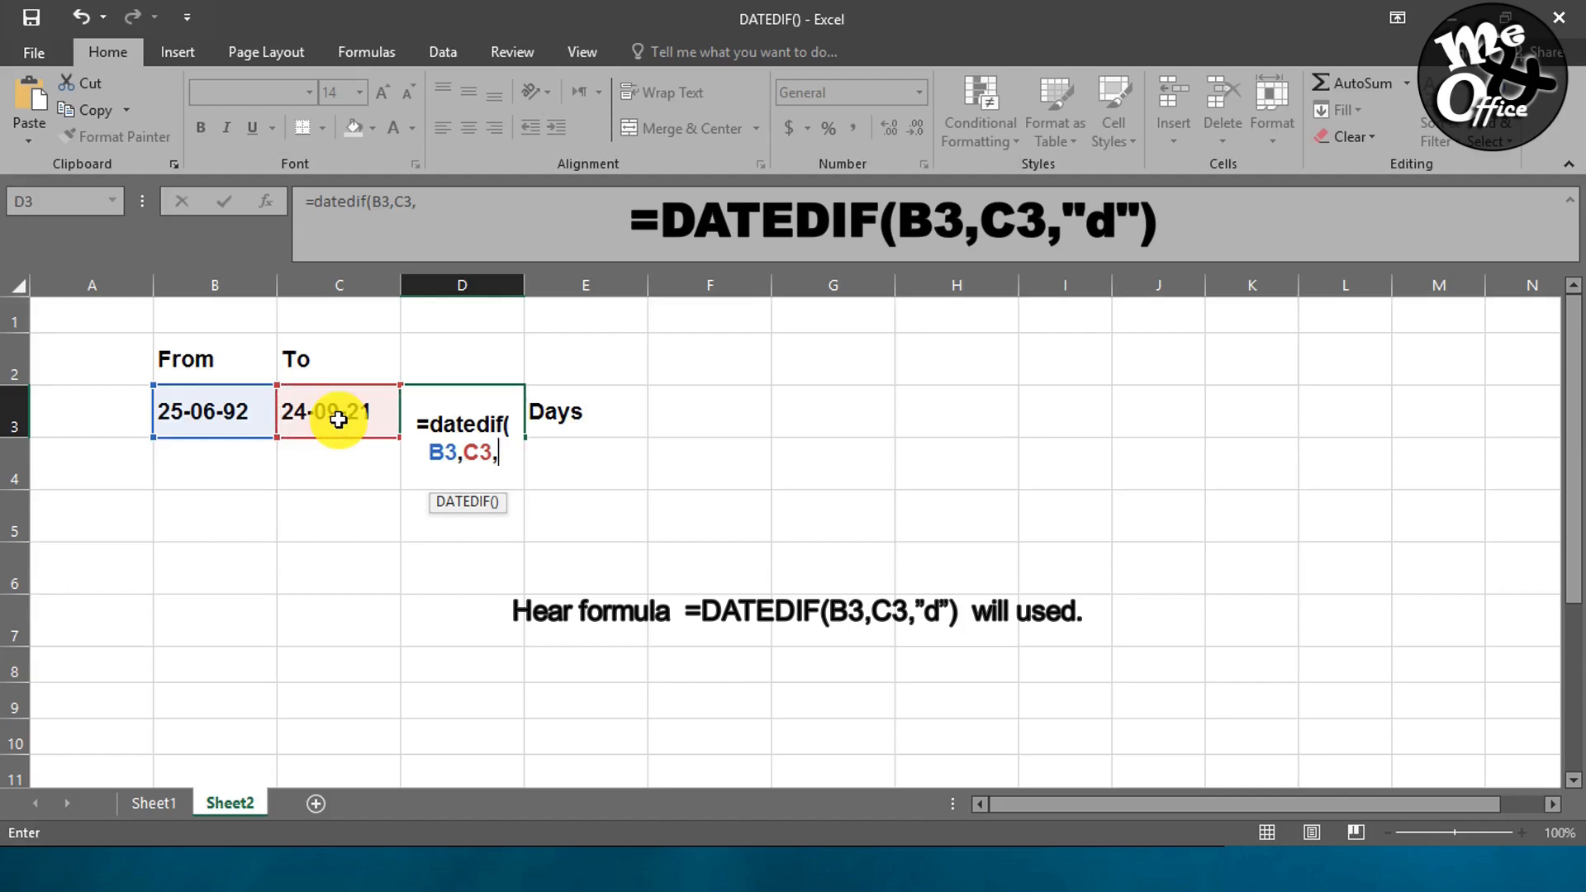
text(")
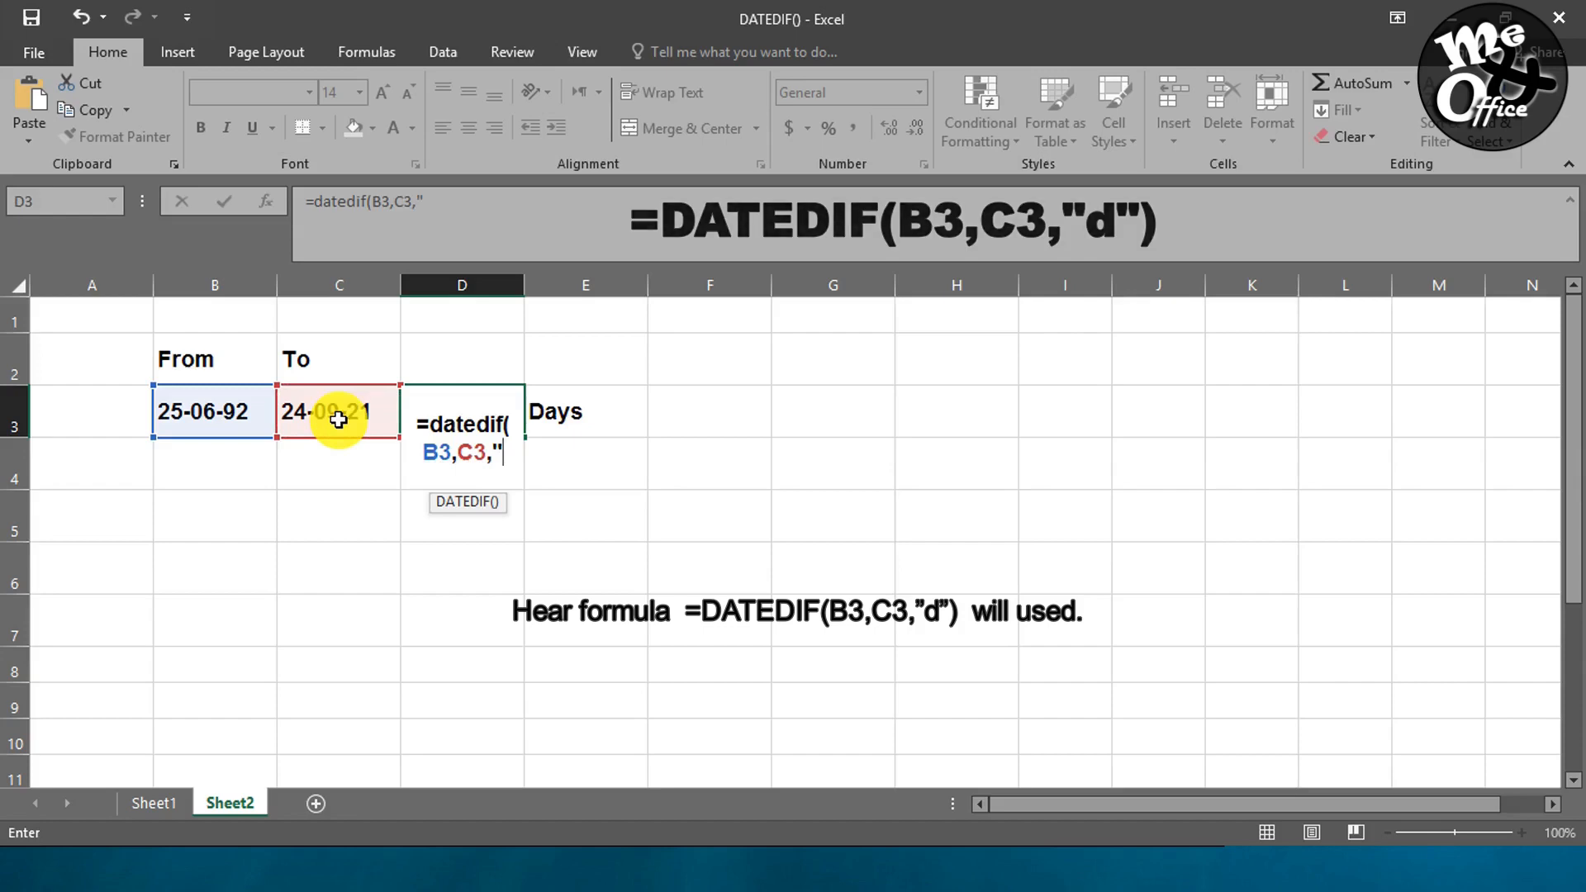
text(d)
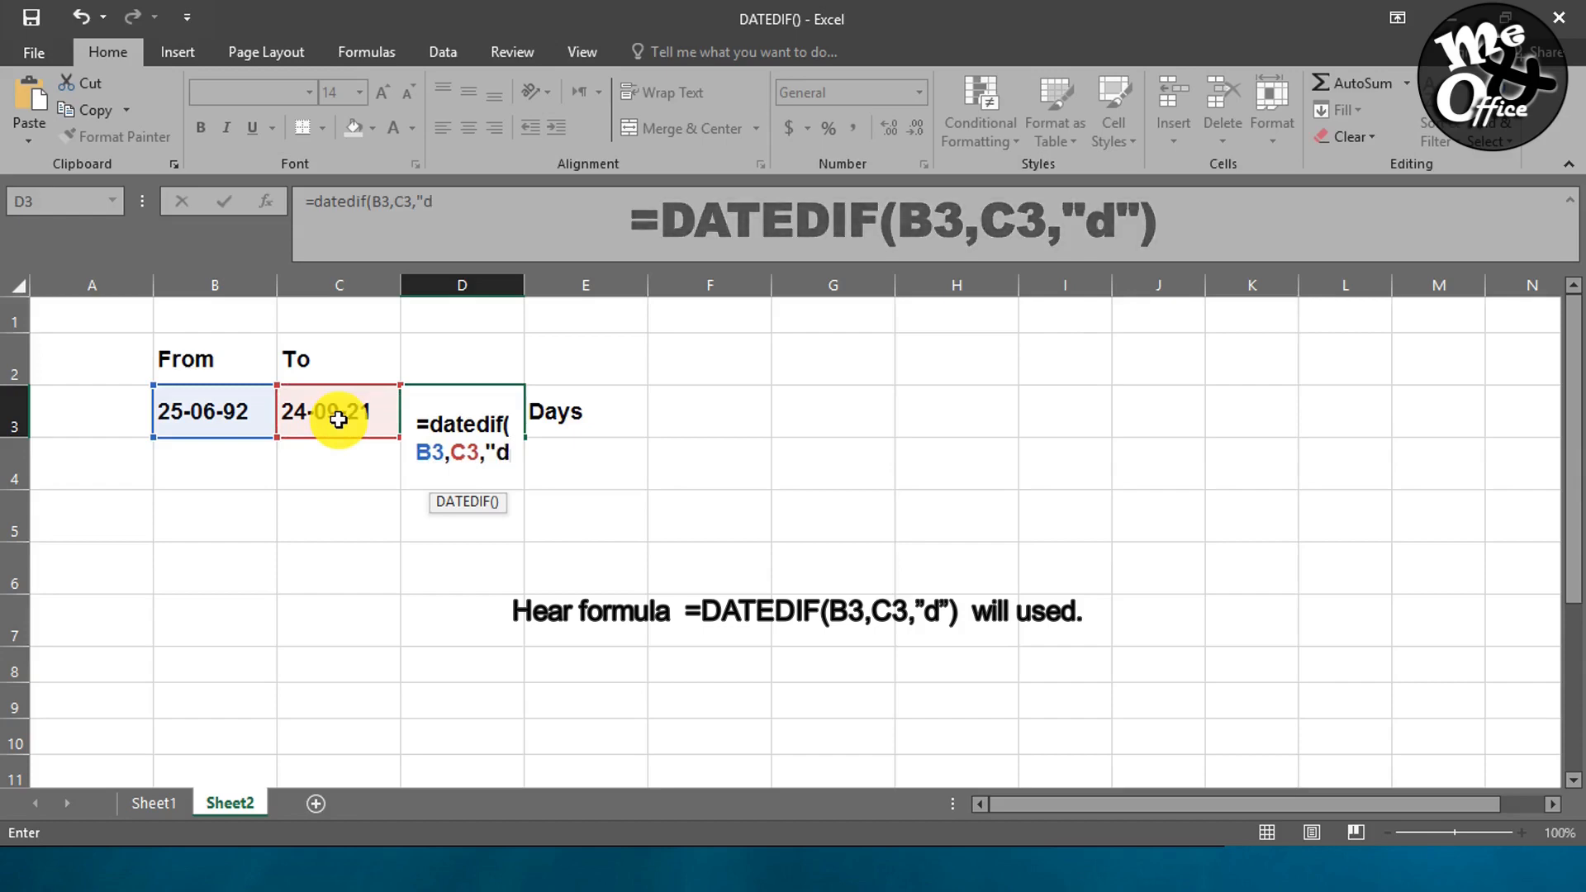
text("))
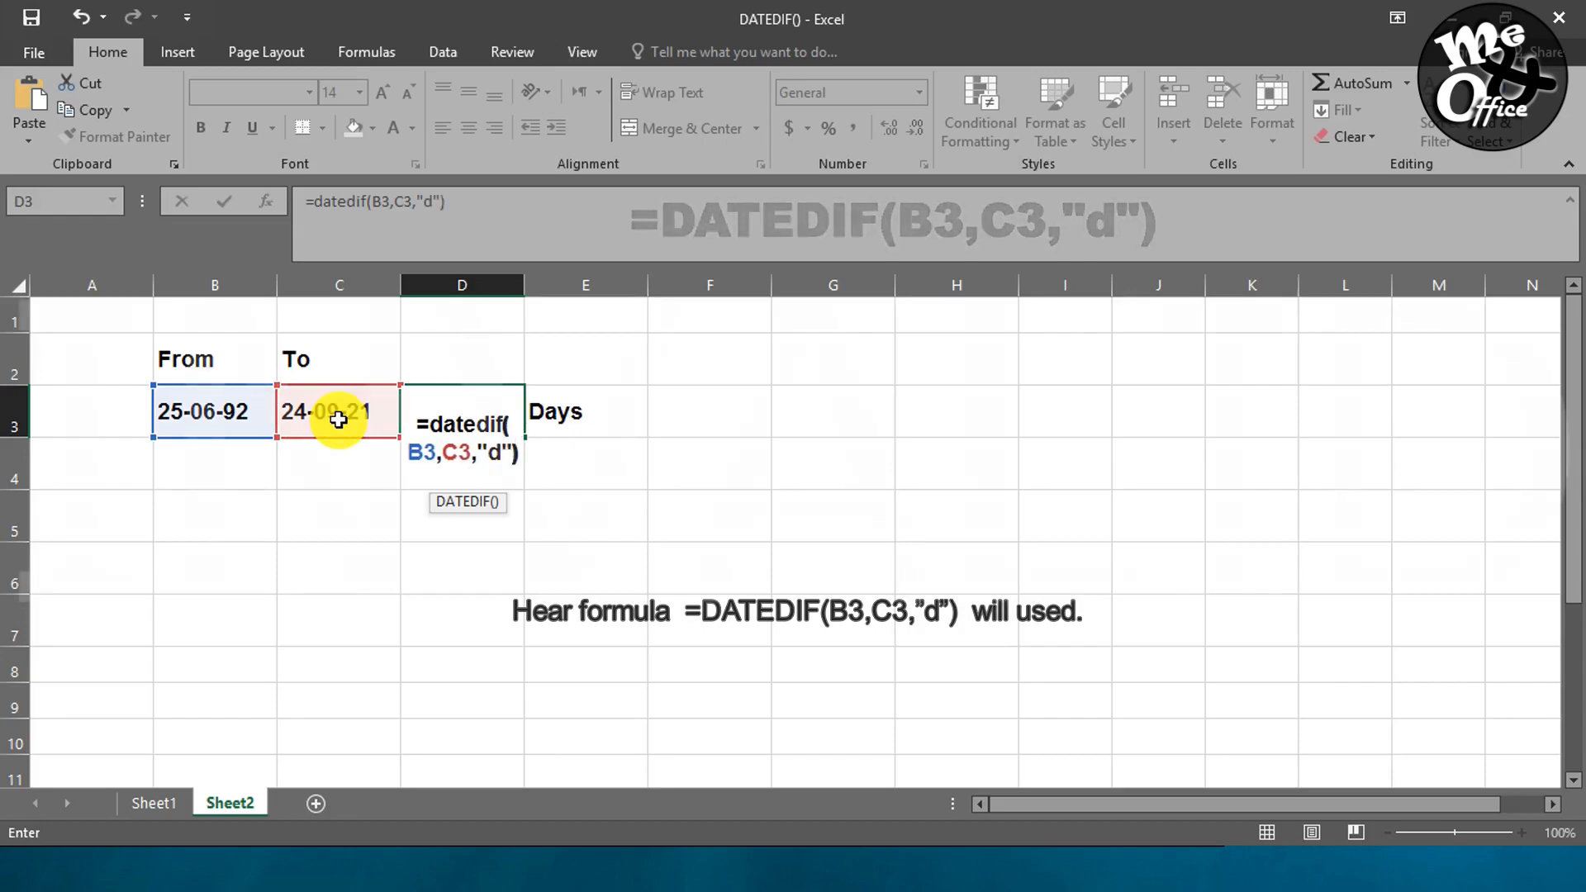
key(Return)
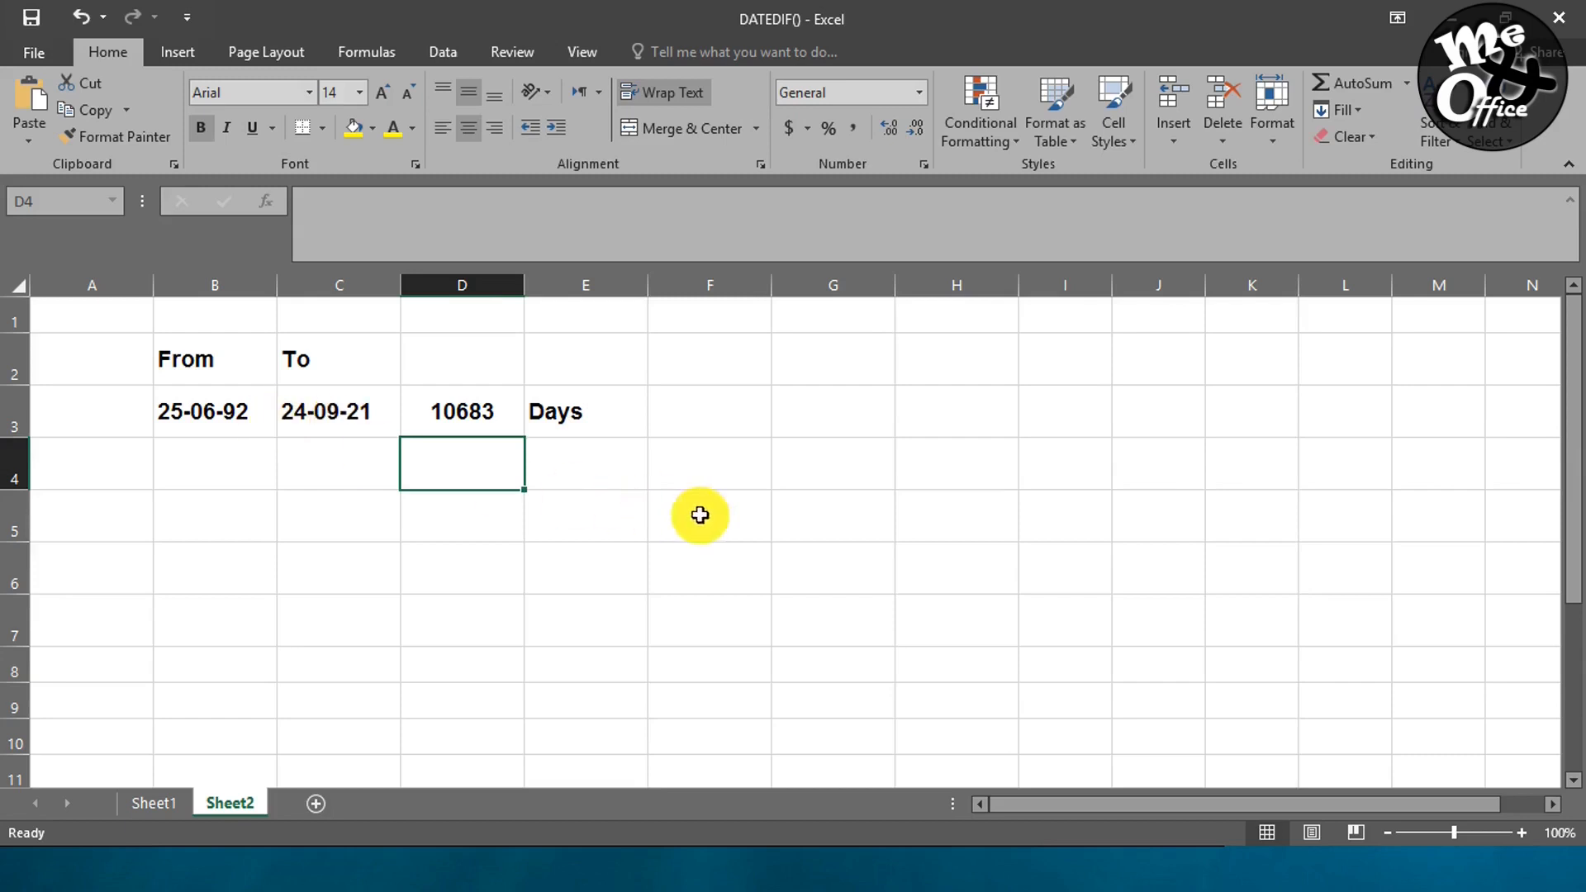
Copy the From and To dates from row 3 down to row 4 and label E4 as Months.
click(598, 463)
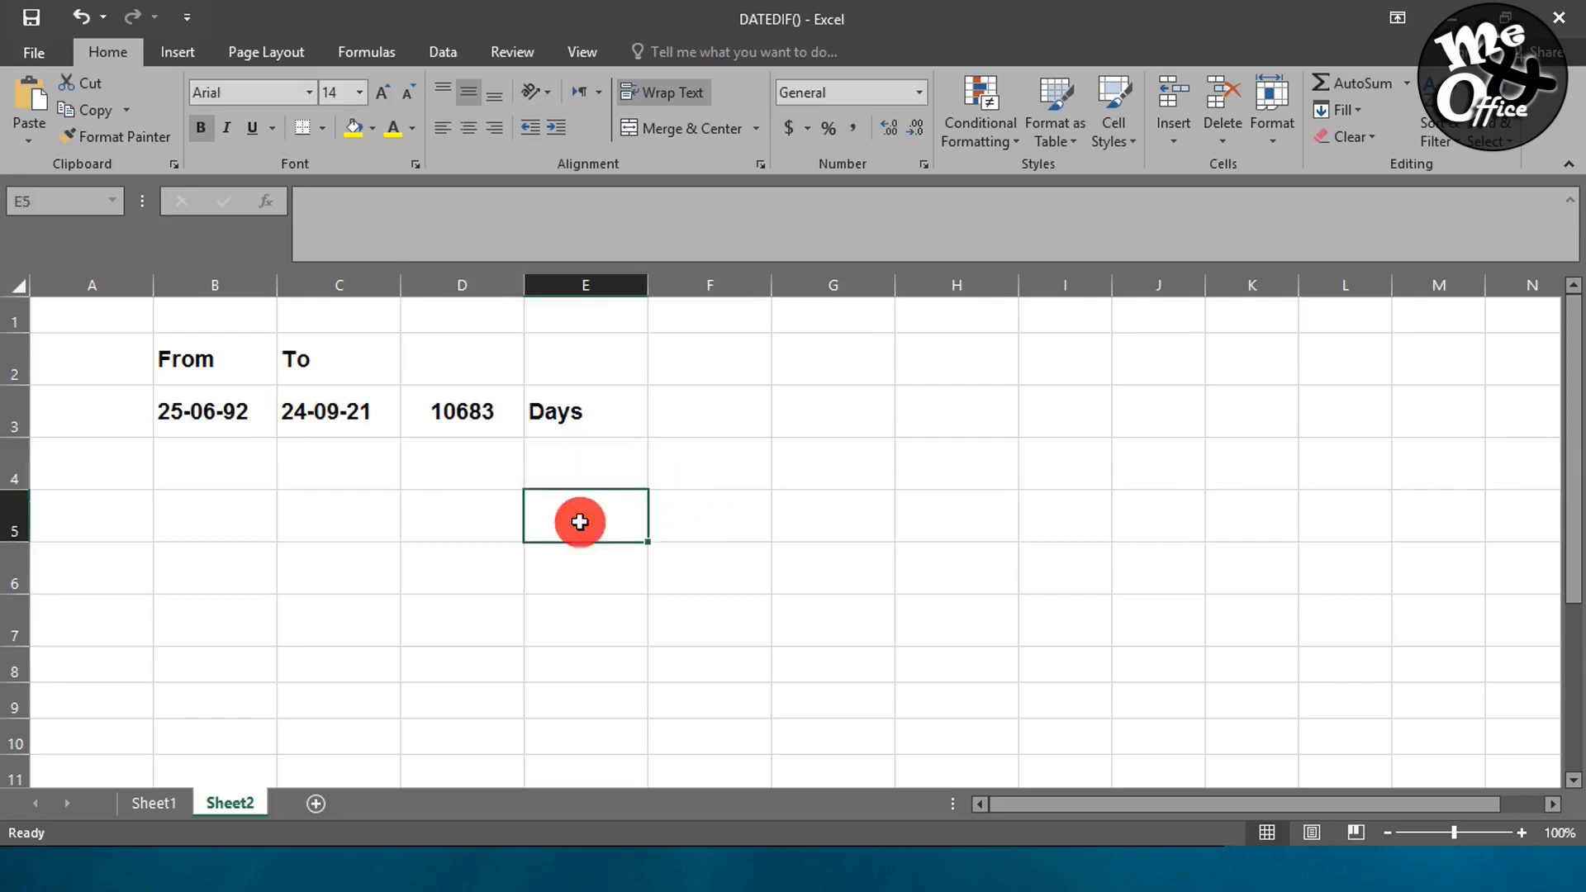
click(216, 461)
drag(228, 423, 482, 468)
click(484, 469)
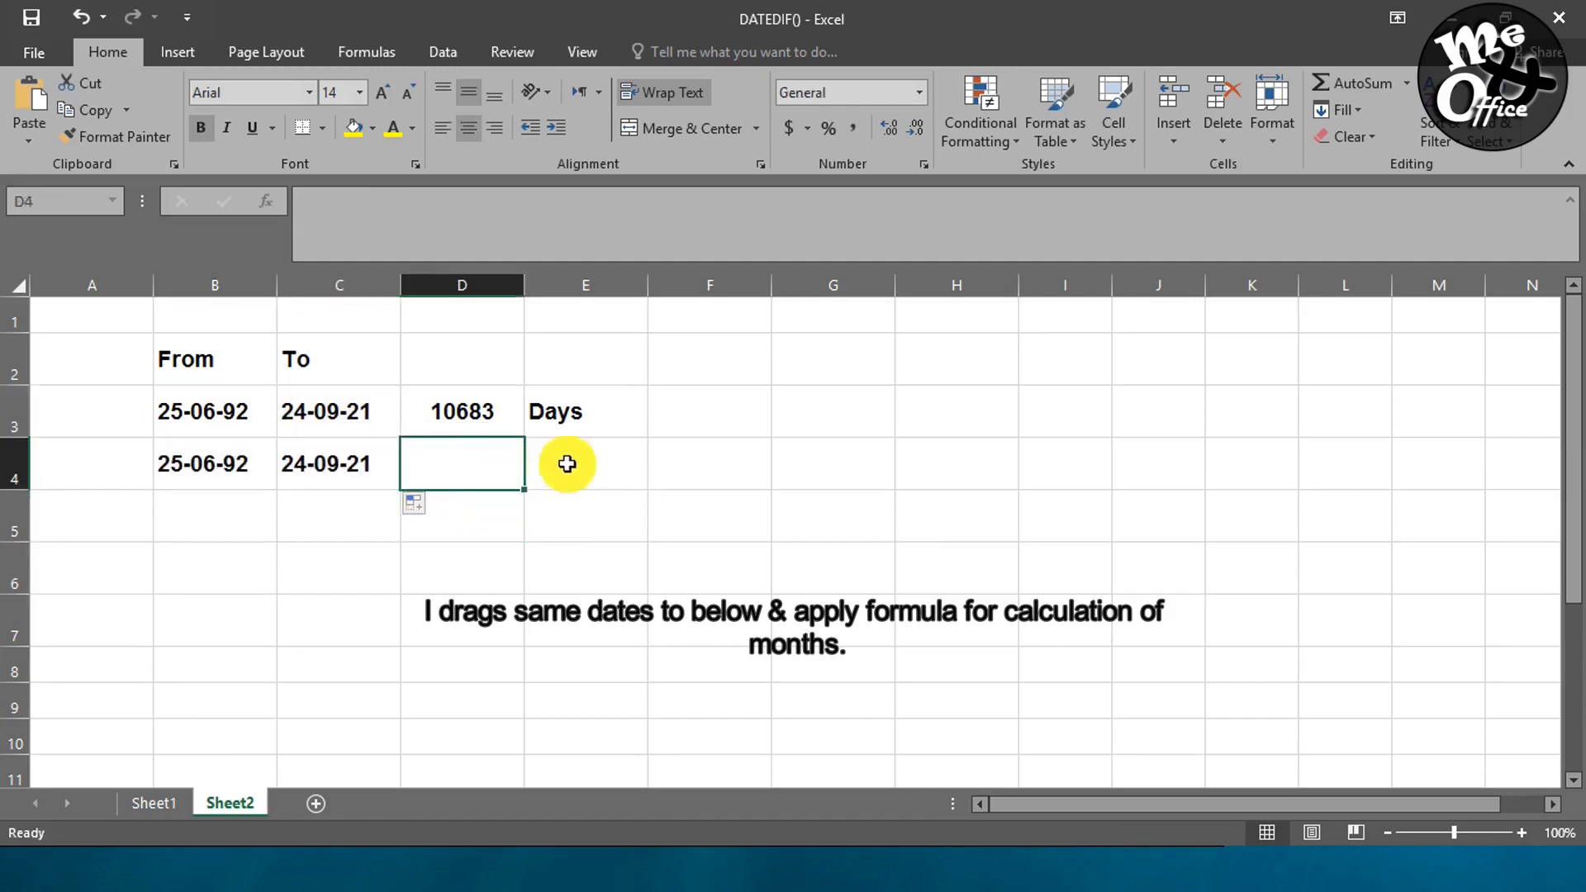
click(570, 463)
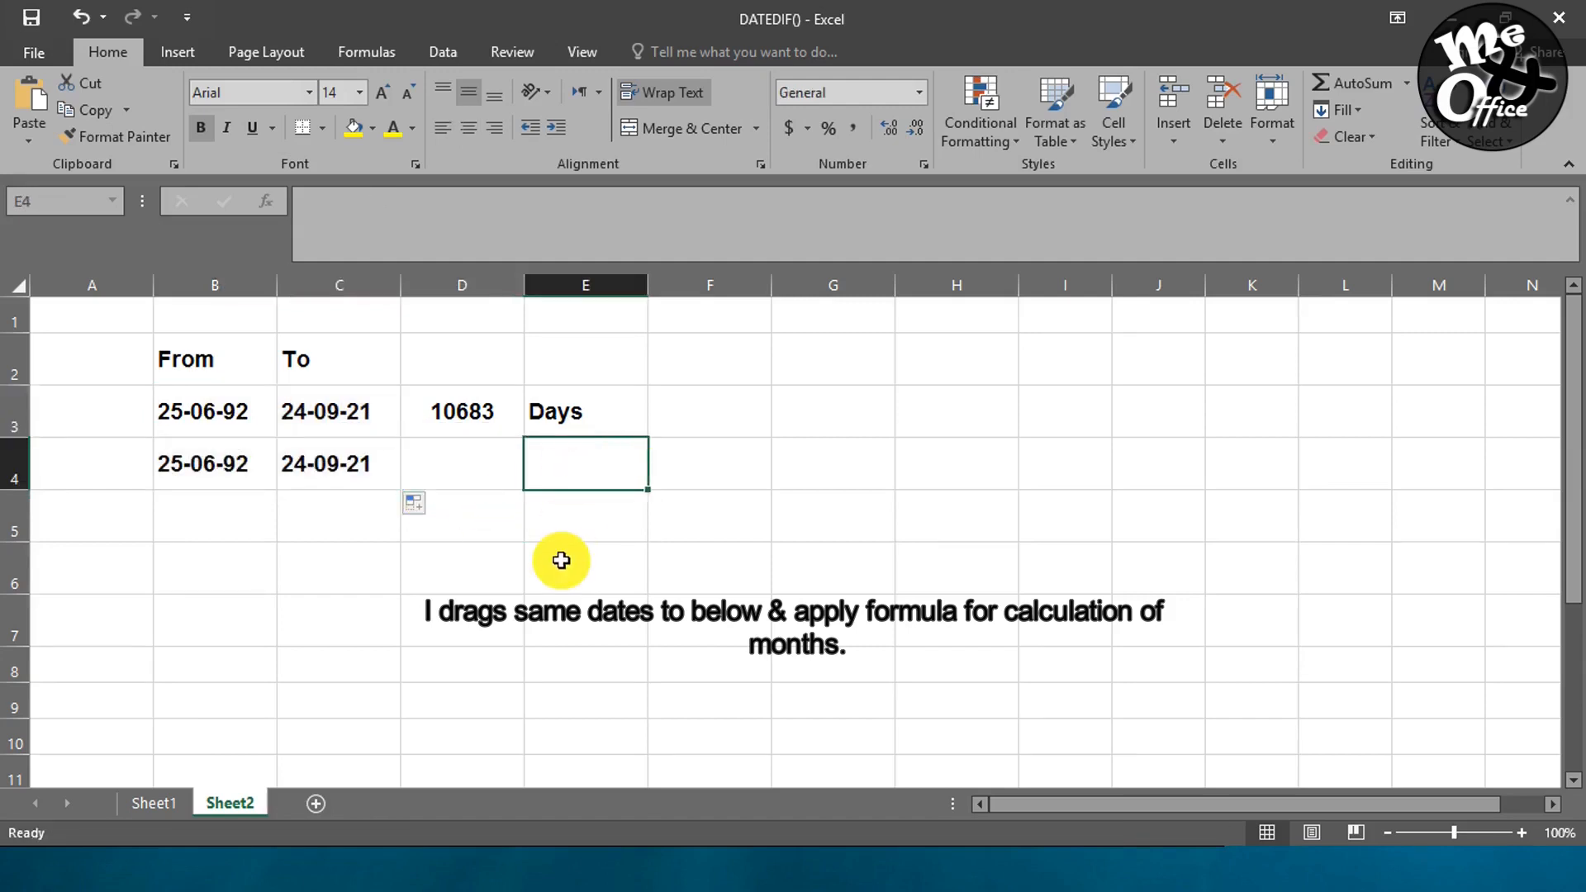
text(Months)
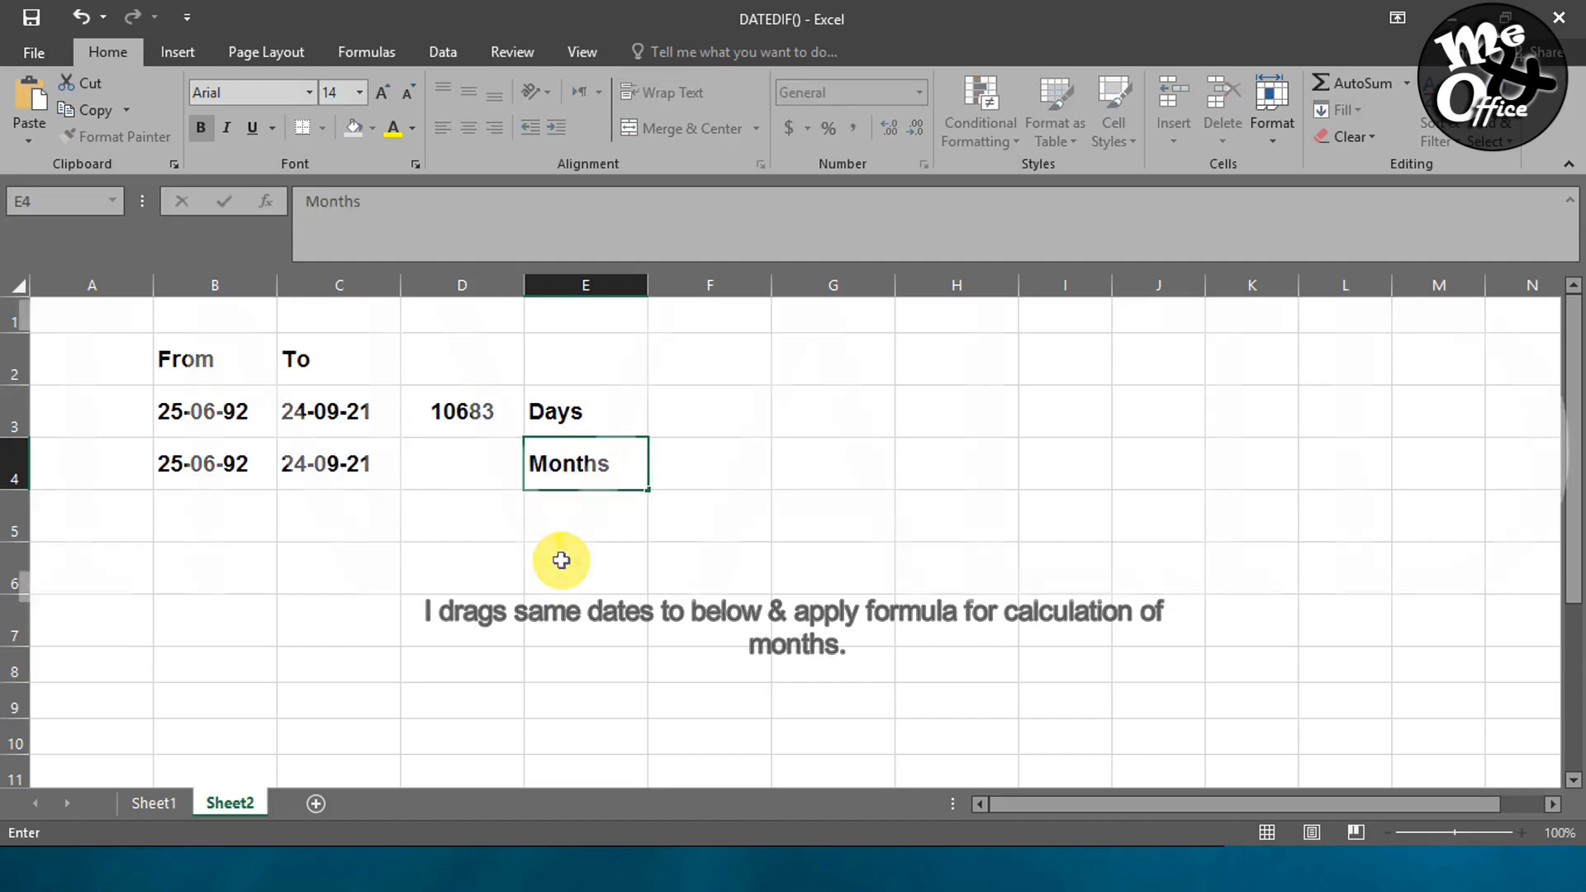
Calculate the months between the two dates in D4 with the formula =DATEDIF(B4,C4,"m").
click(457, 479)
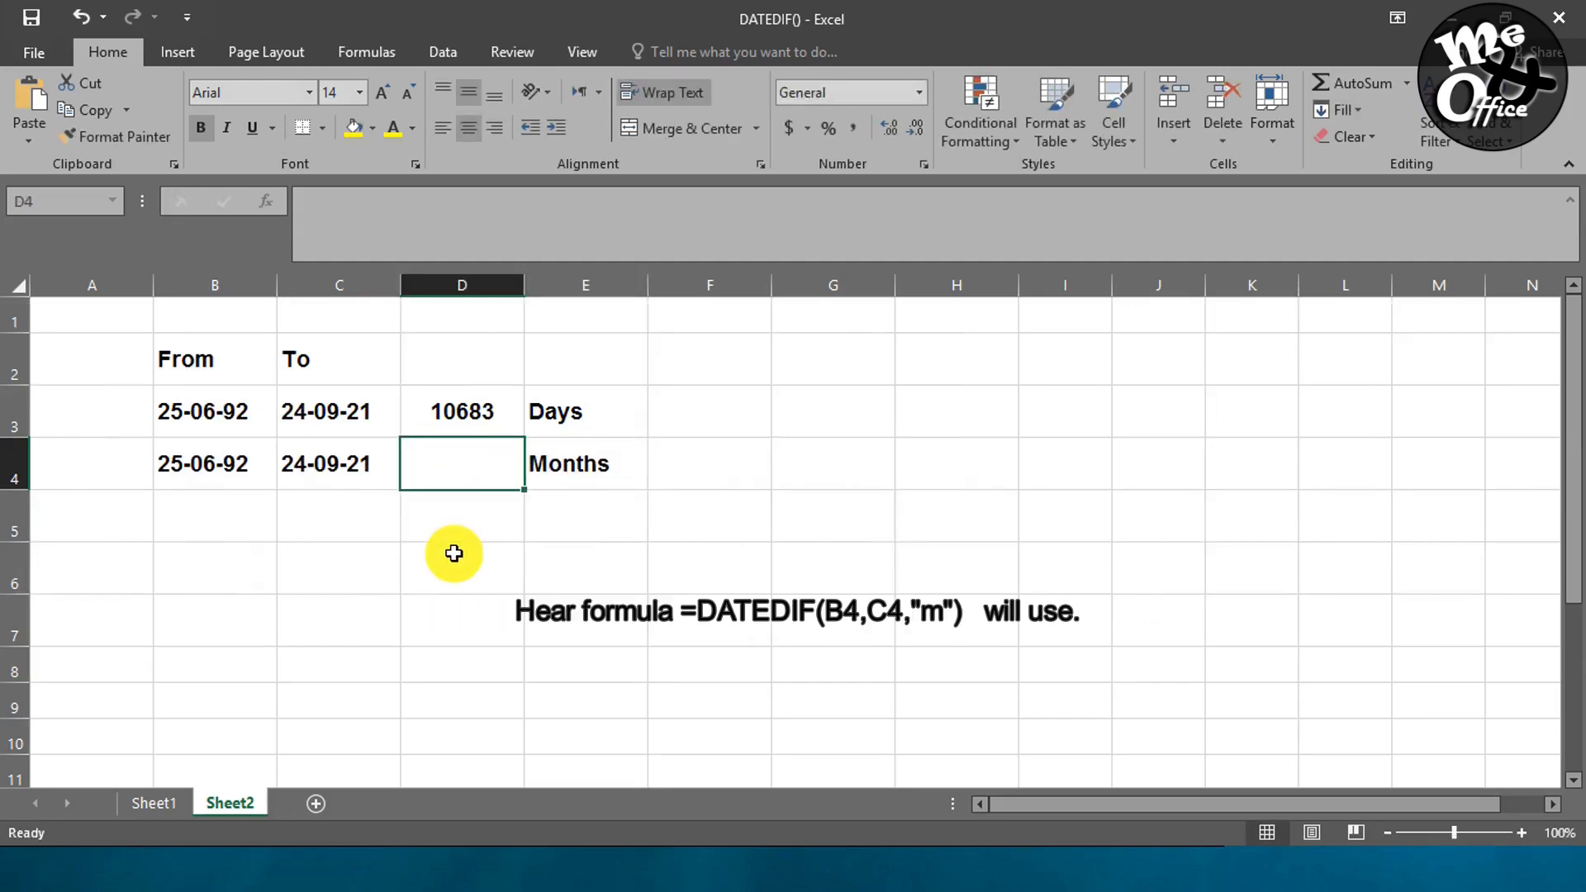
text(=da)
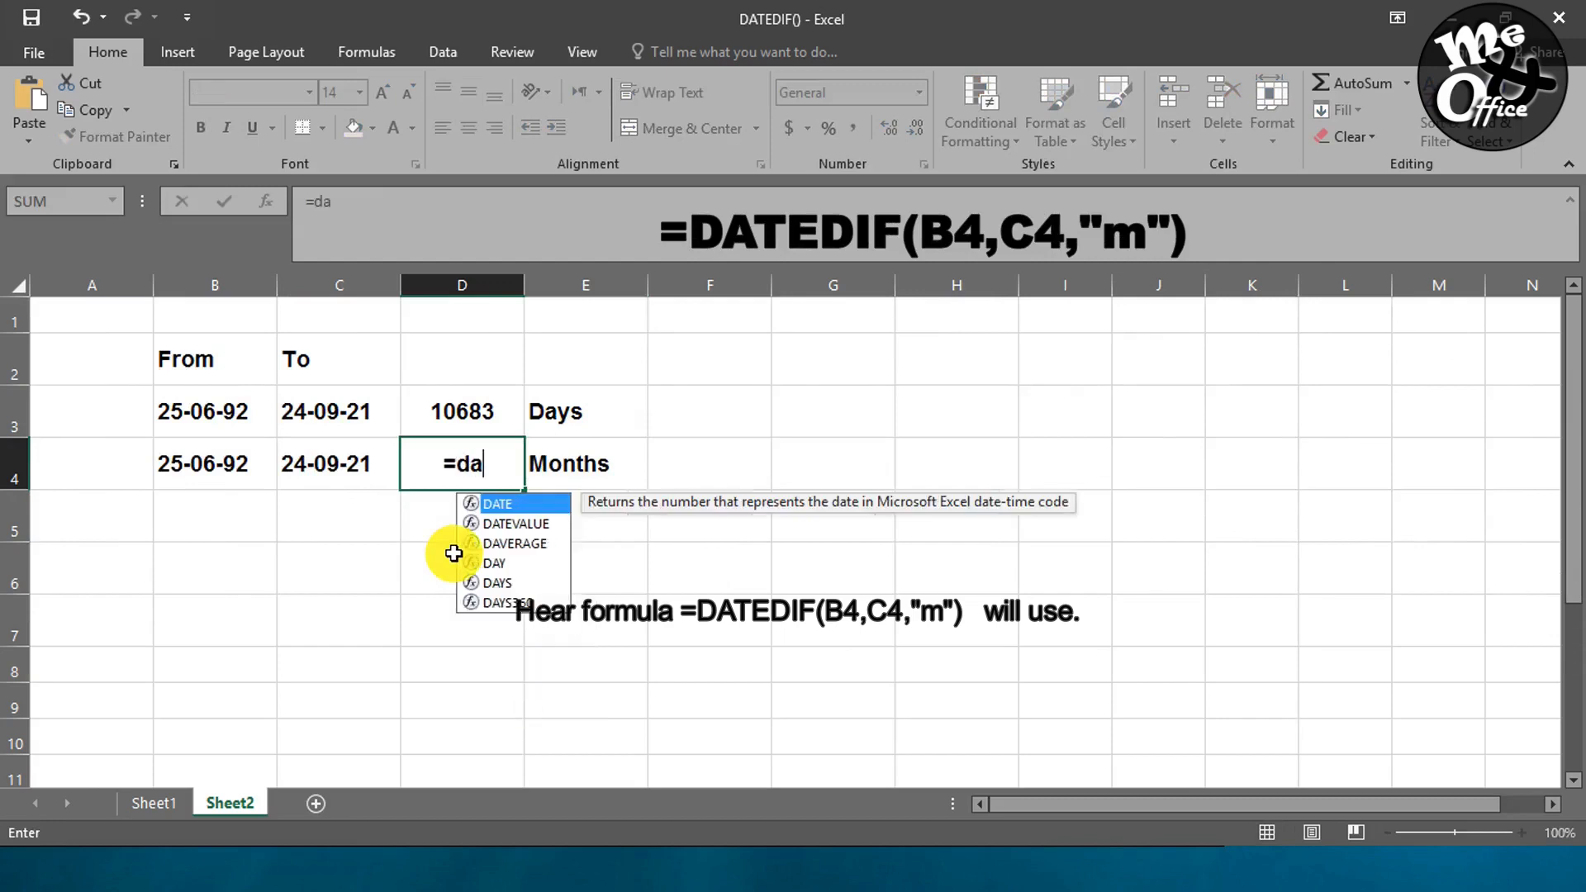
text(tedif)
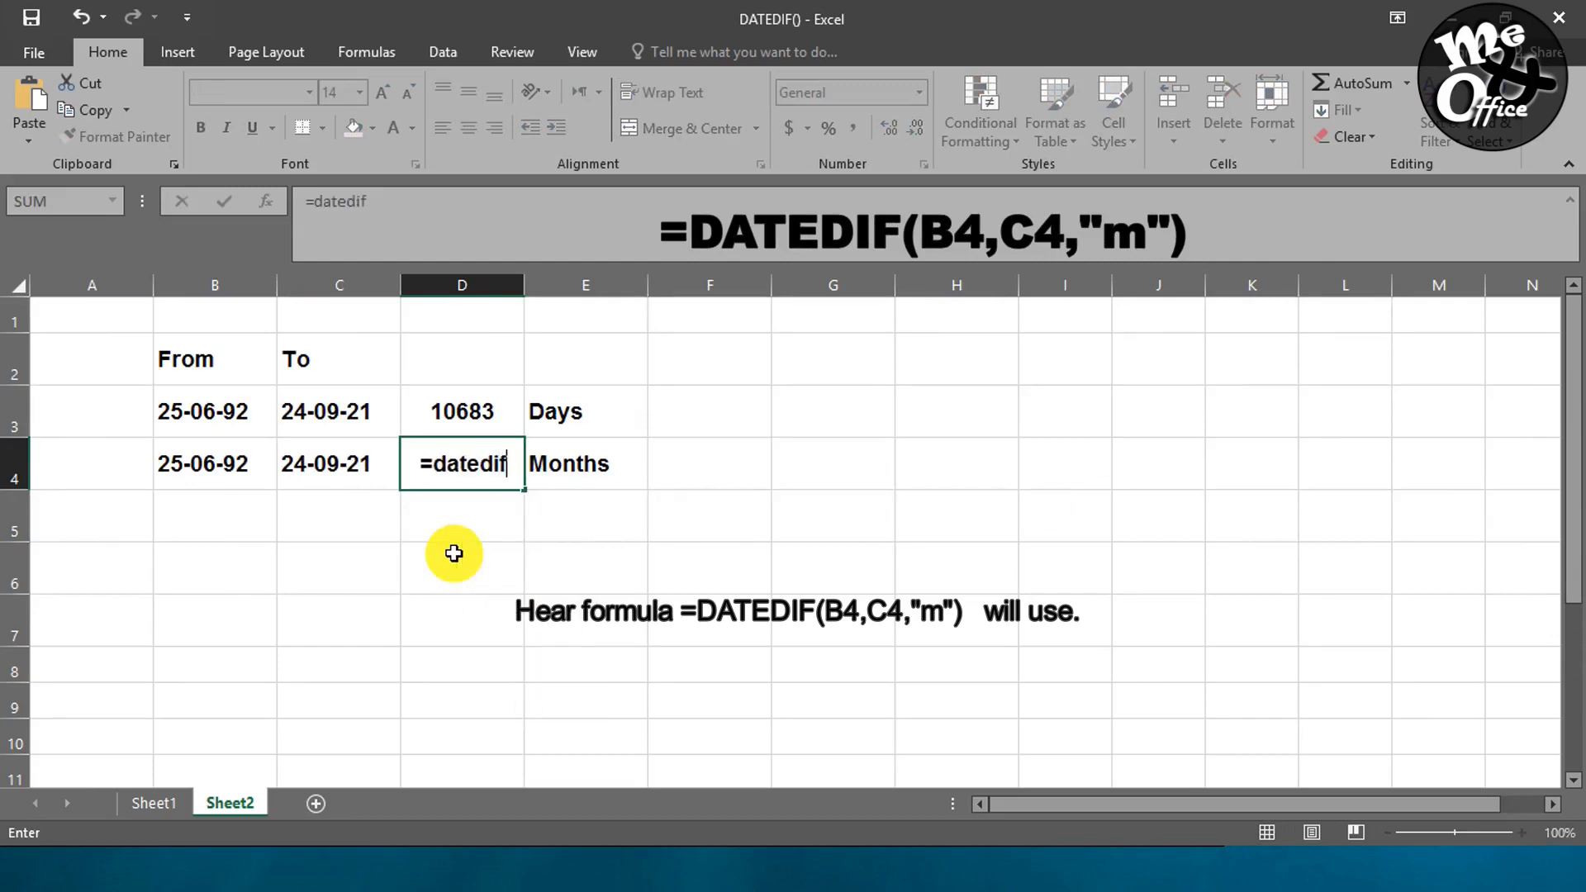
text(()
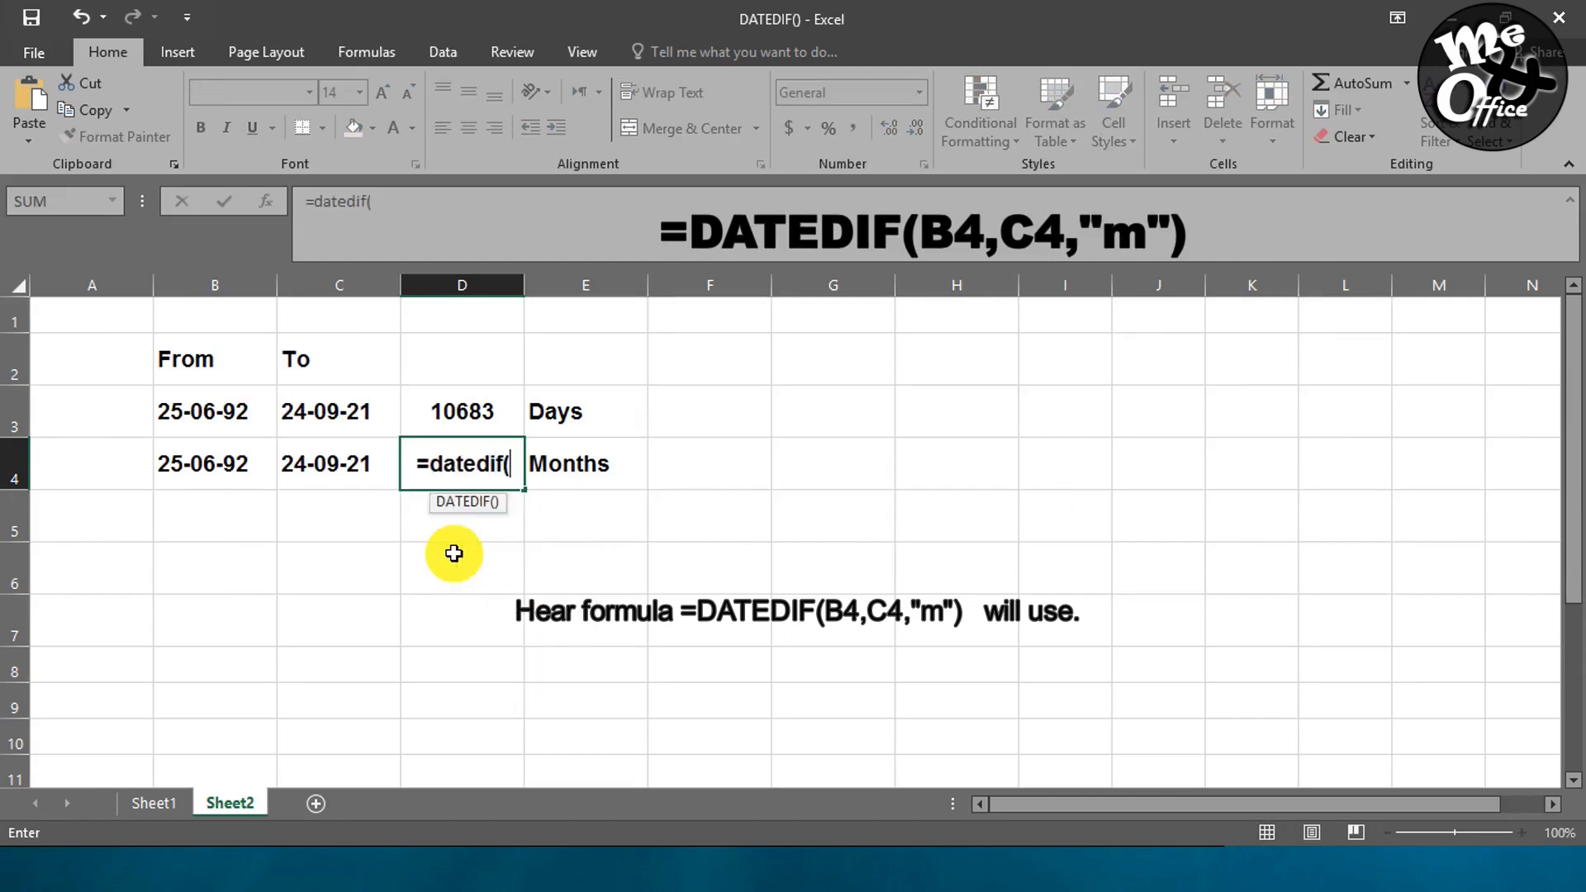
click(247, 459)
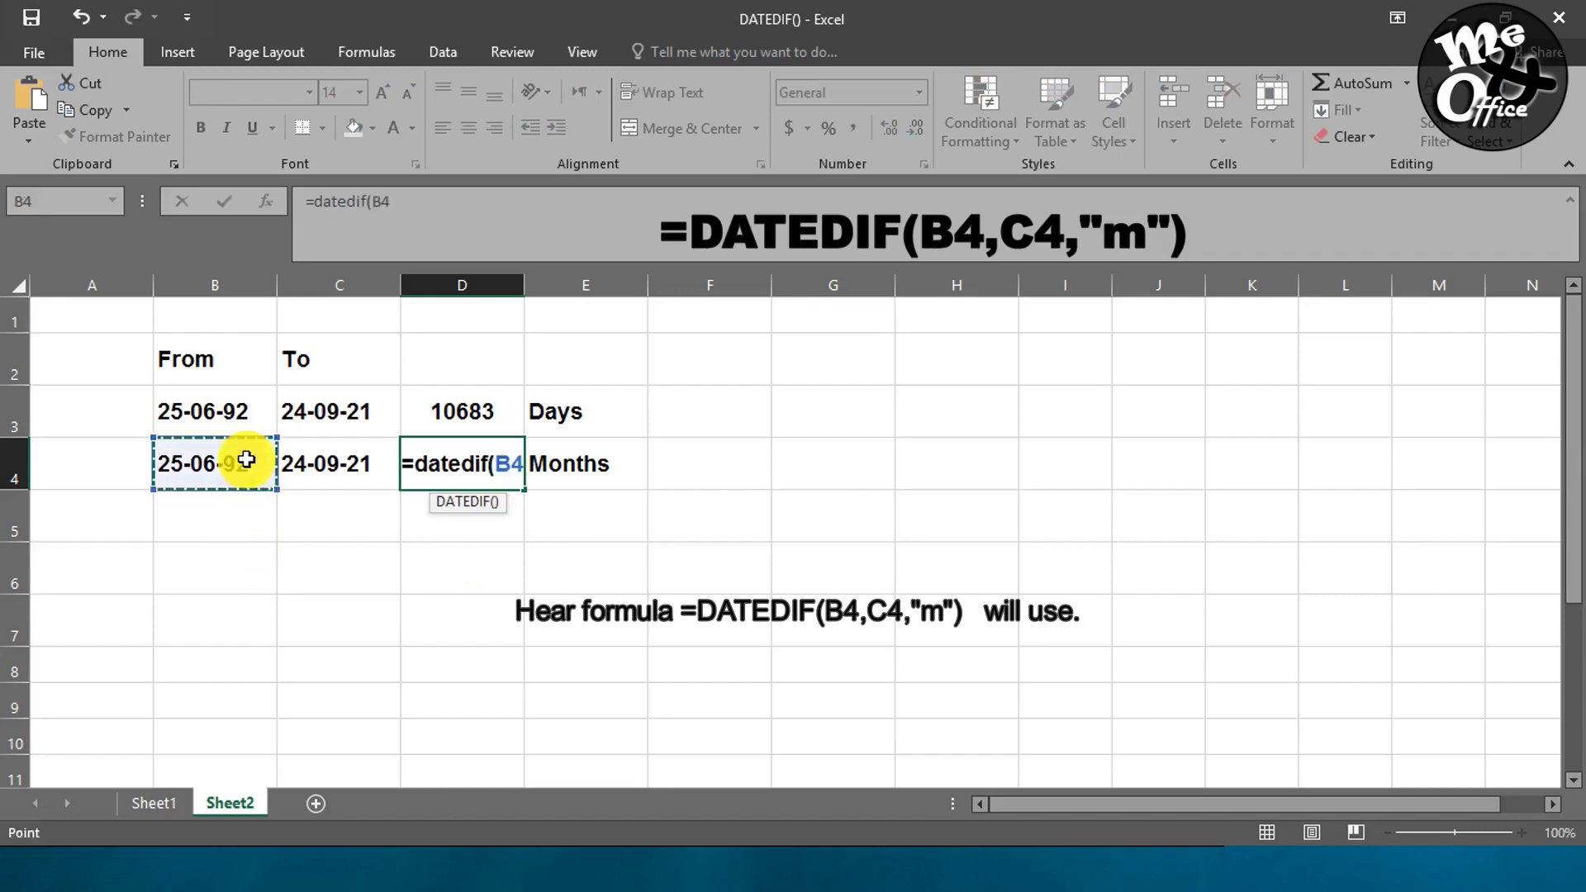
text(,)
click(329, 472)
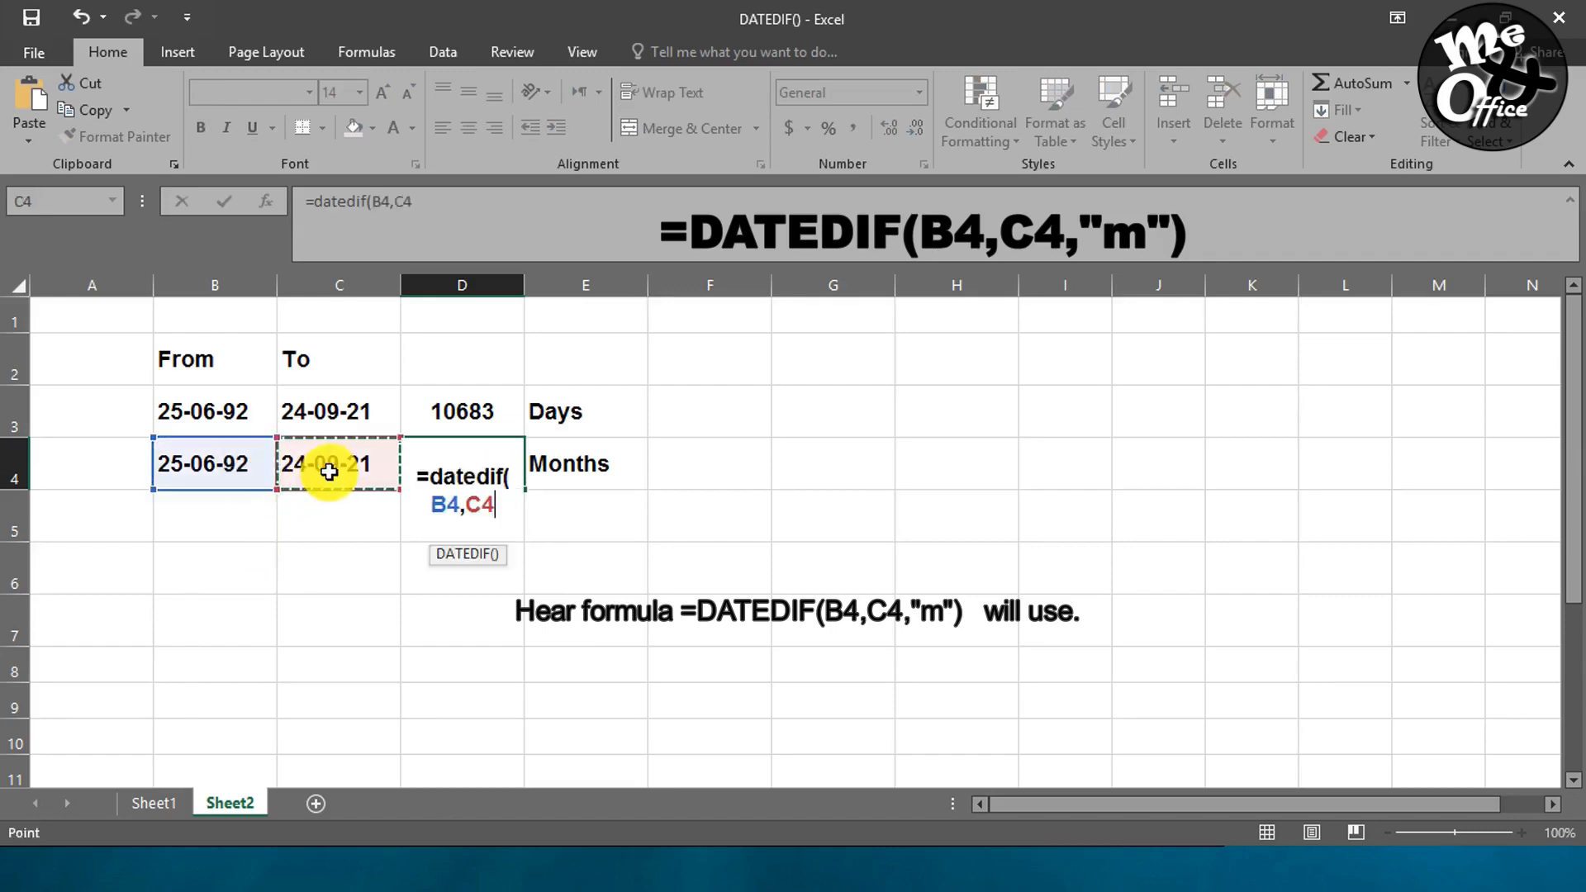
text(,")
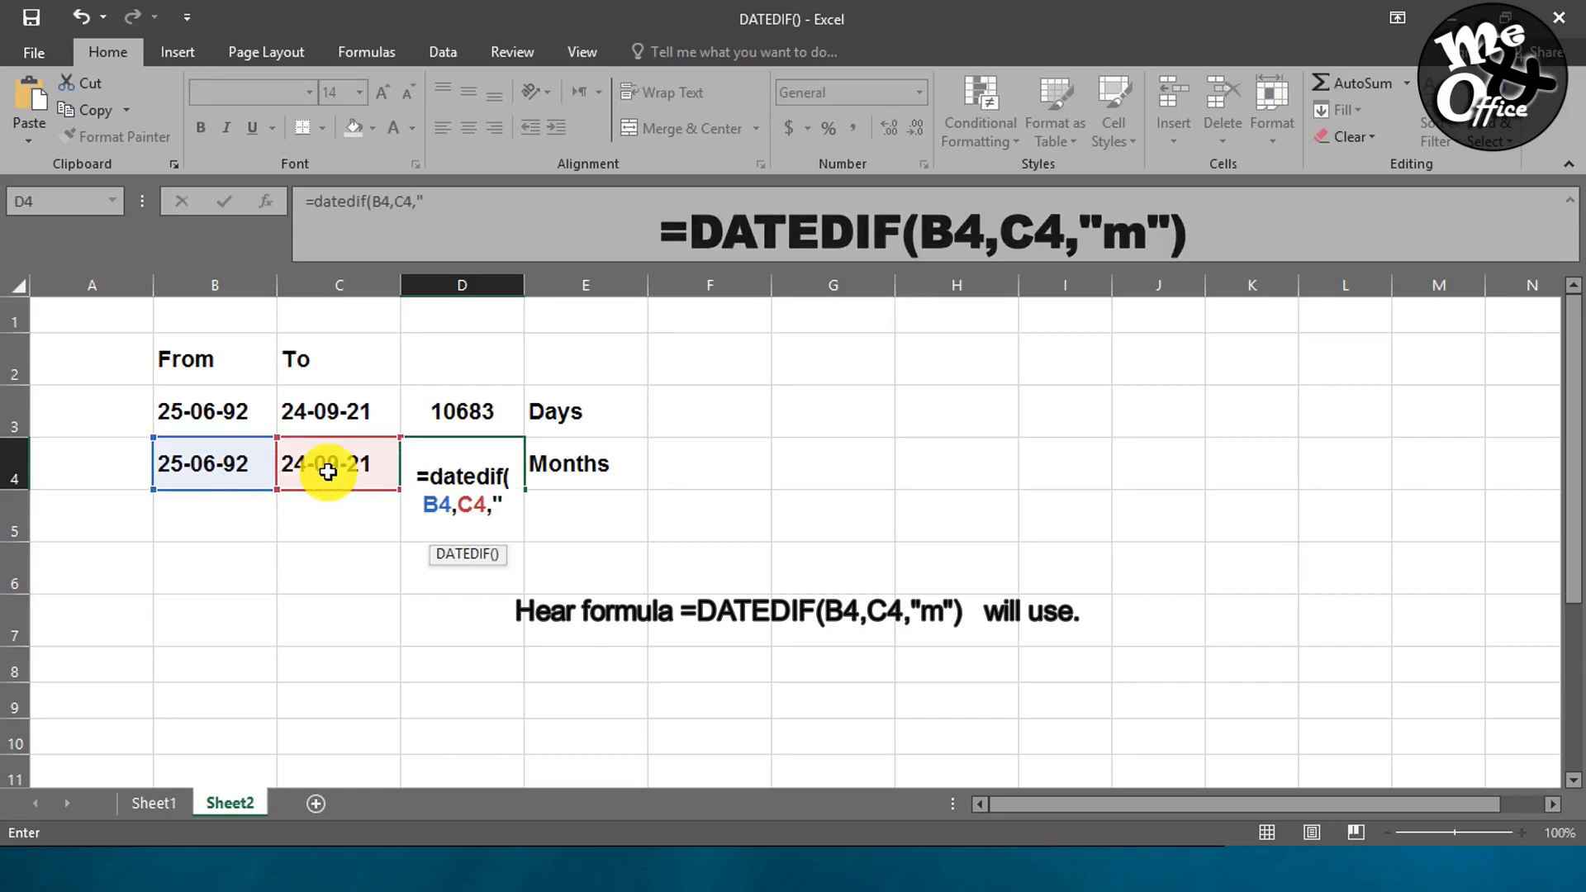
text(m)
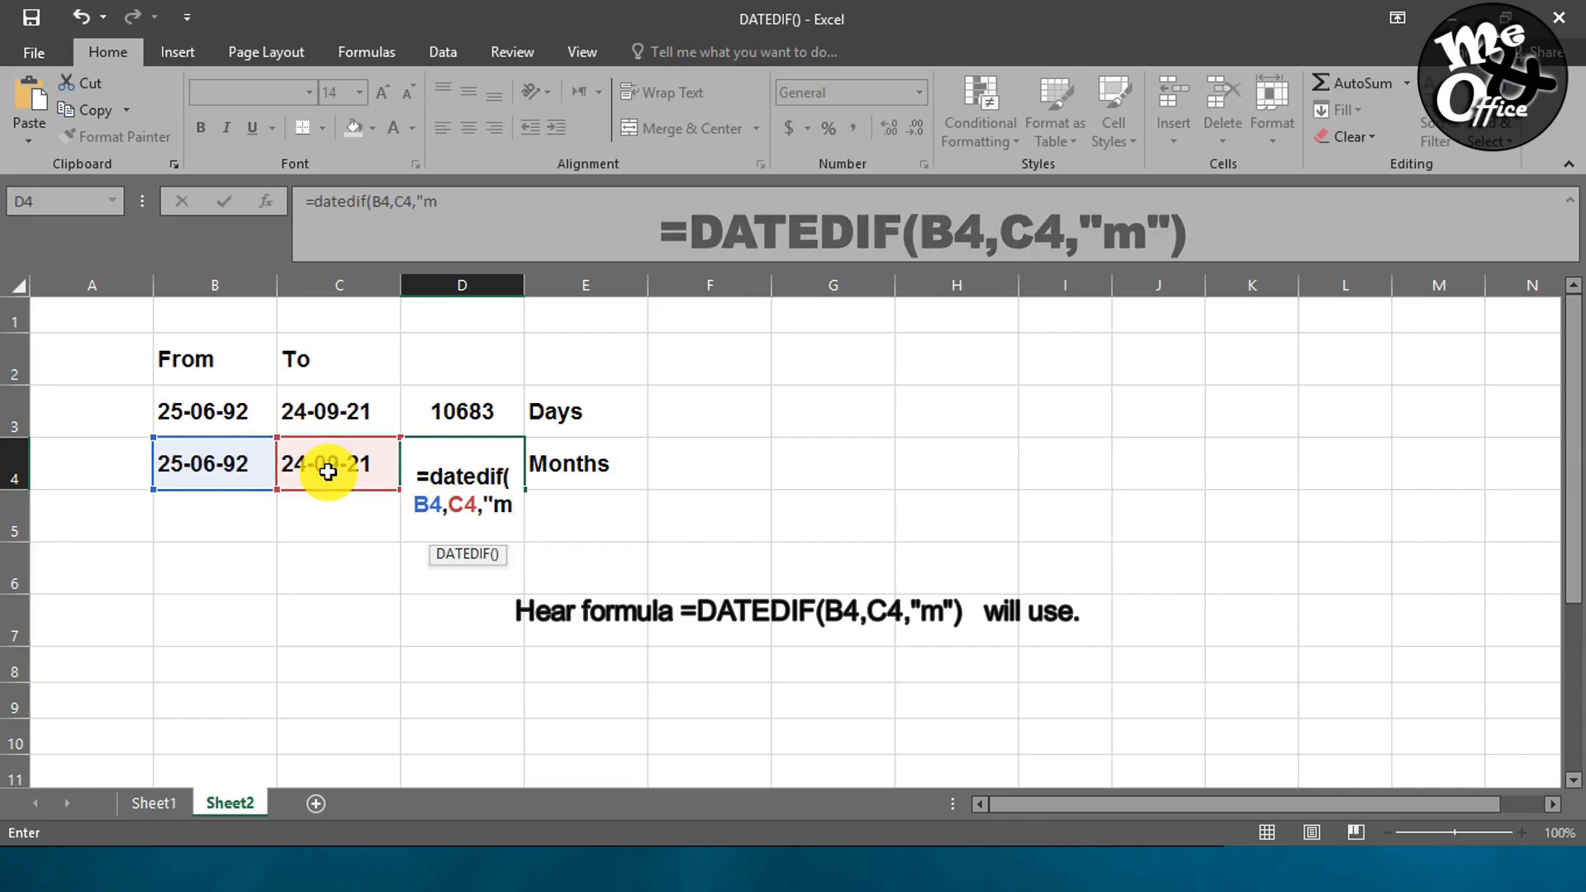
text("))
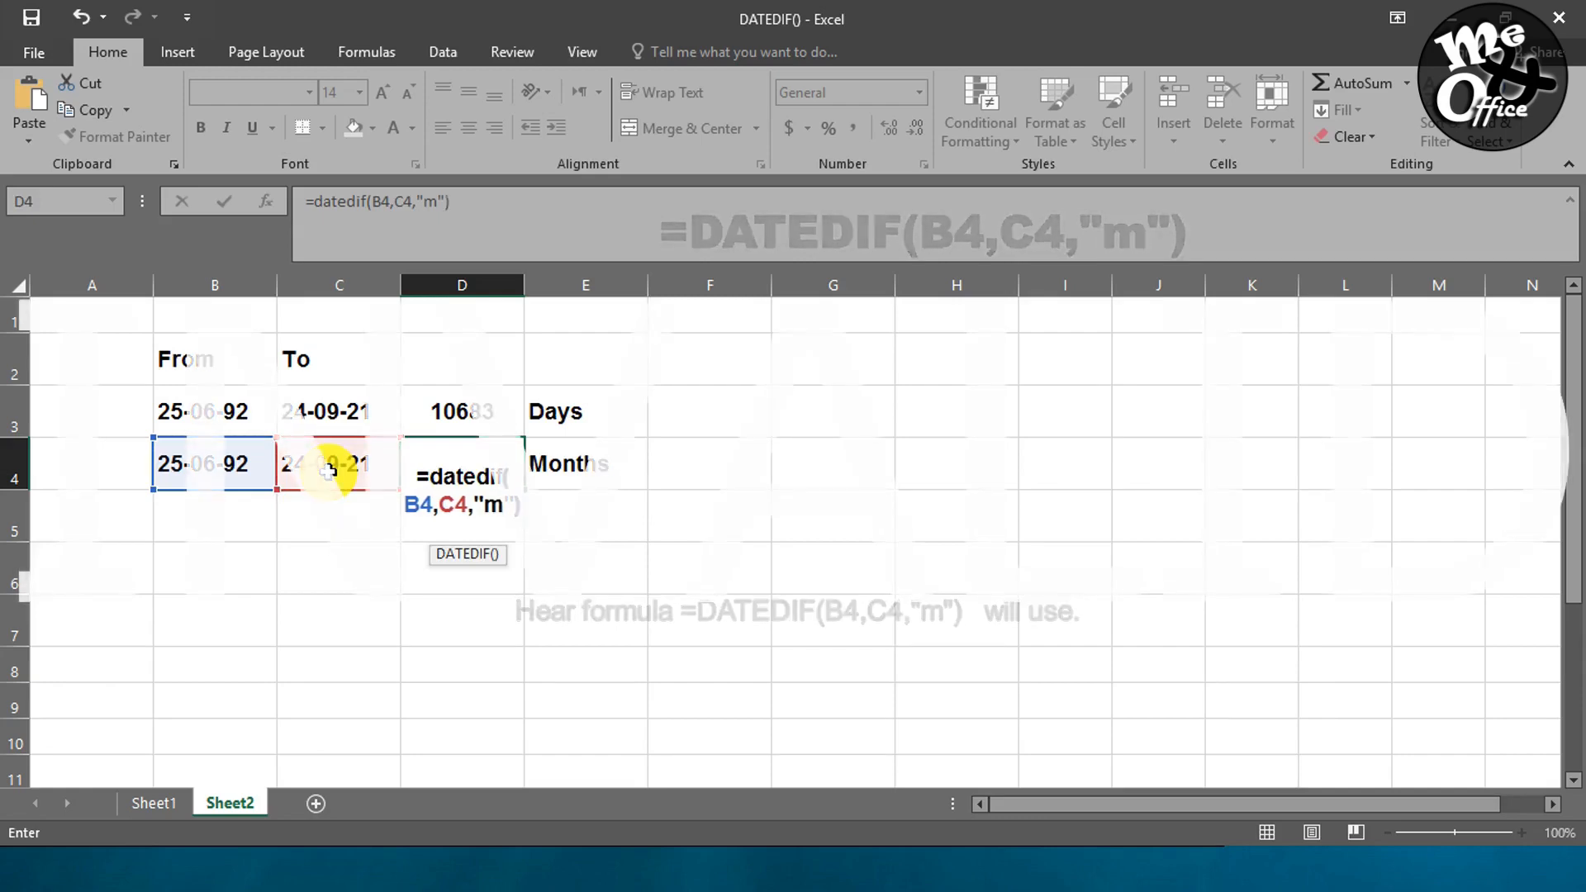
key(Return)
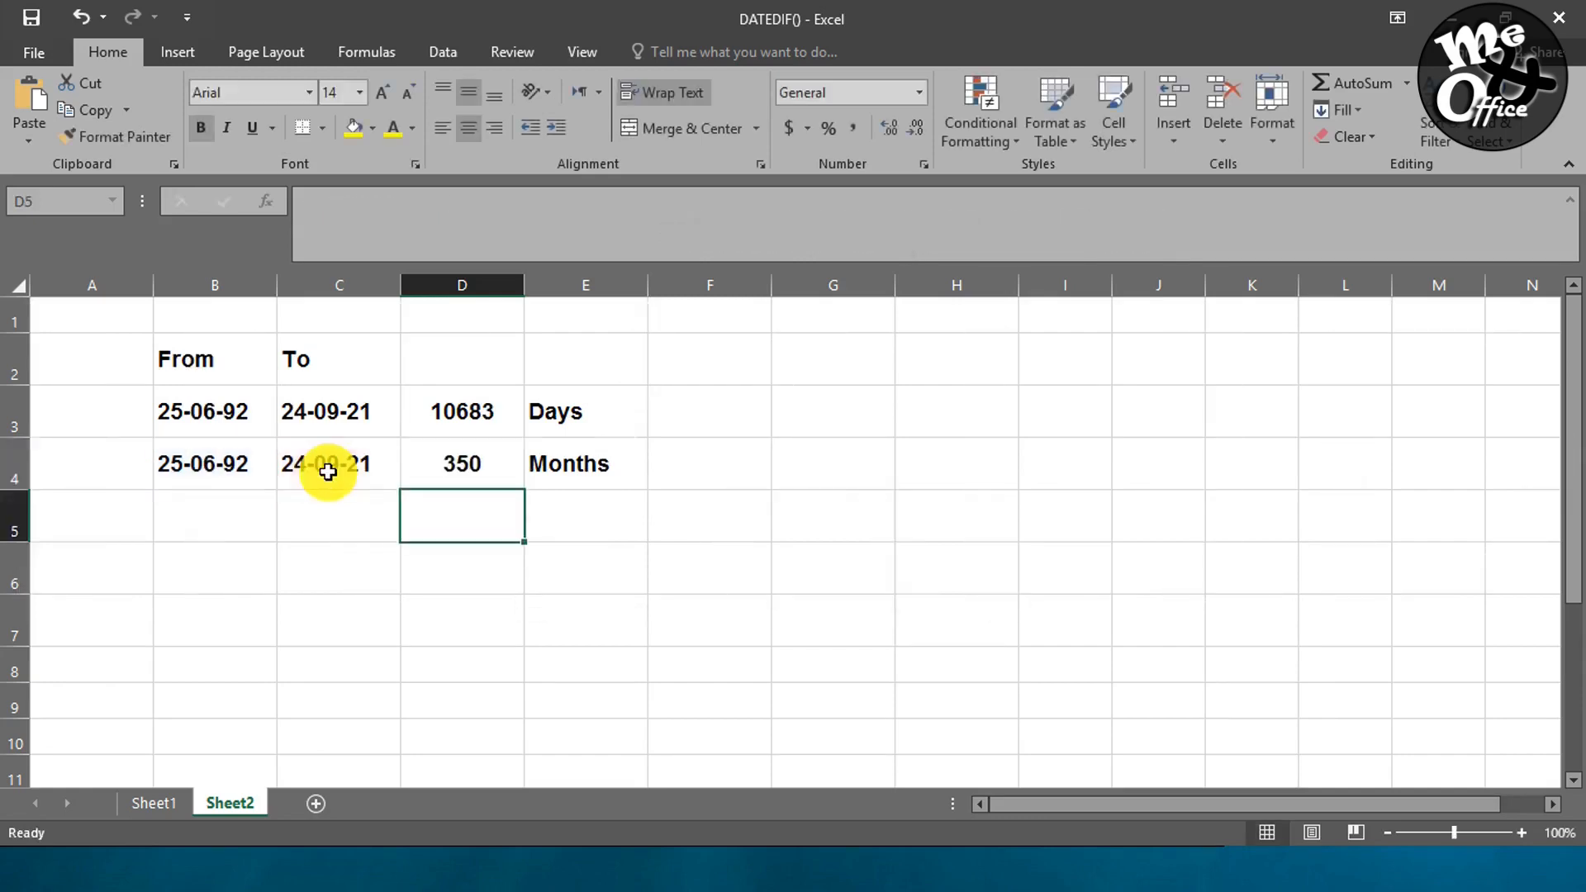
Copy the From and To dates from row 4 down to row 5 and label E5 as Years.
click(237, 477)
mouse_move(237, 478)
mouse_down()
mouse_move(337, 478)
mouse_move(413, 503)
mouse_up()
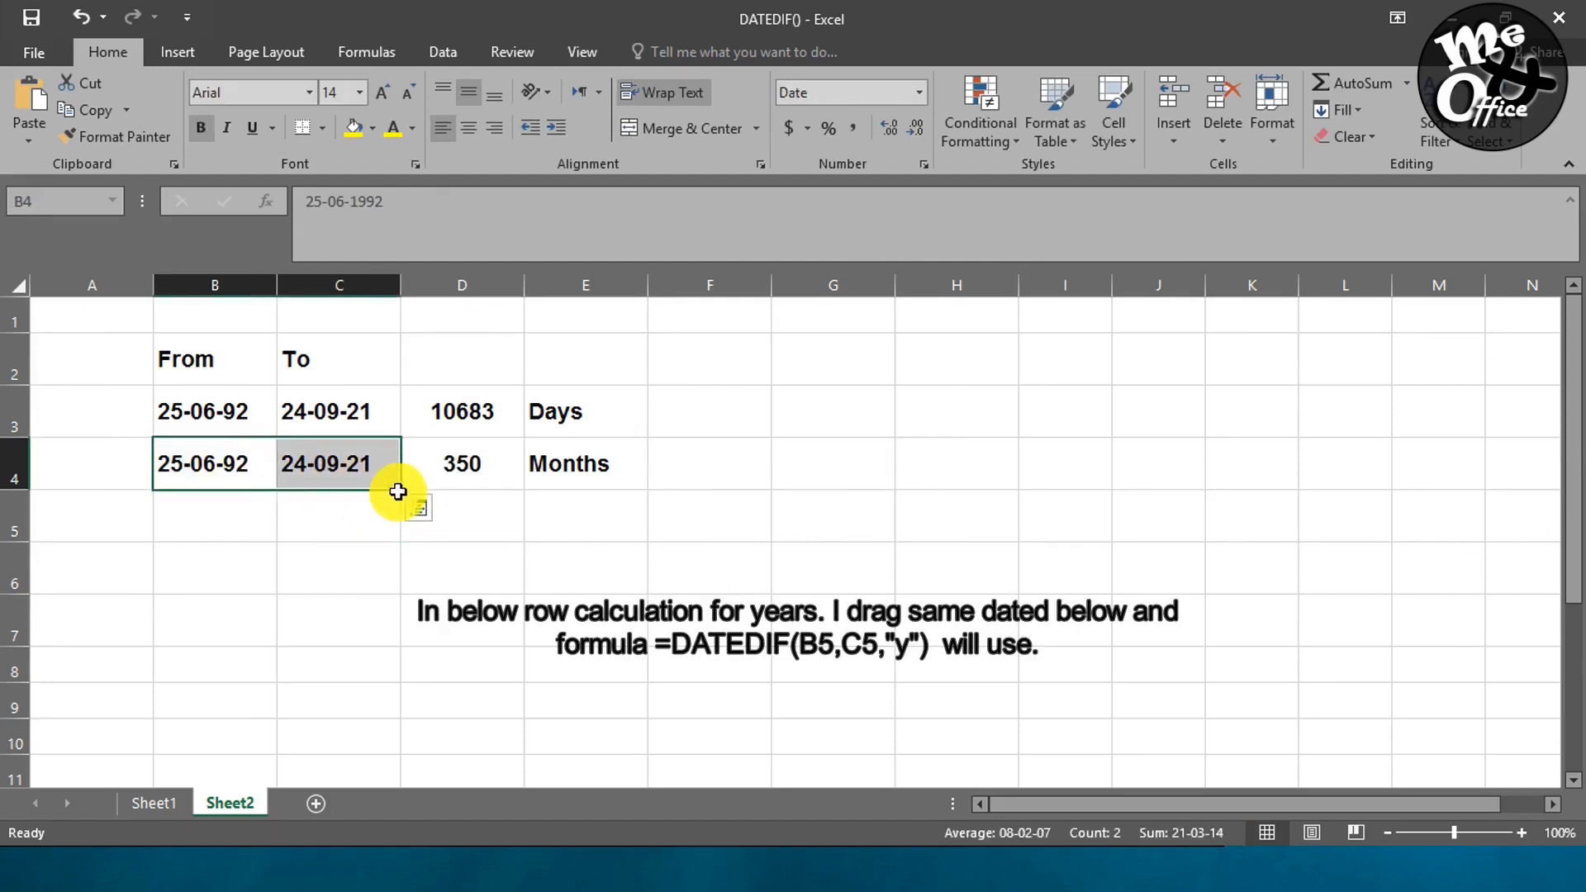
drag(403, 493, 400, 524)
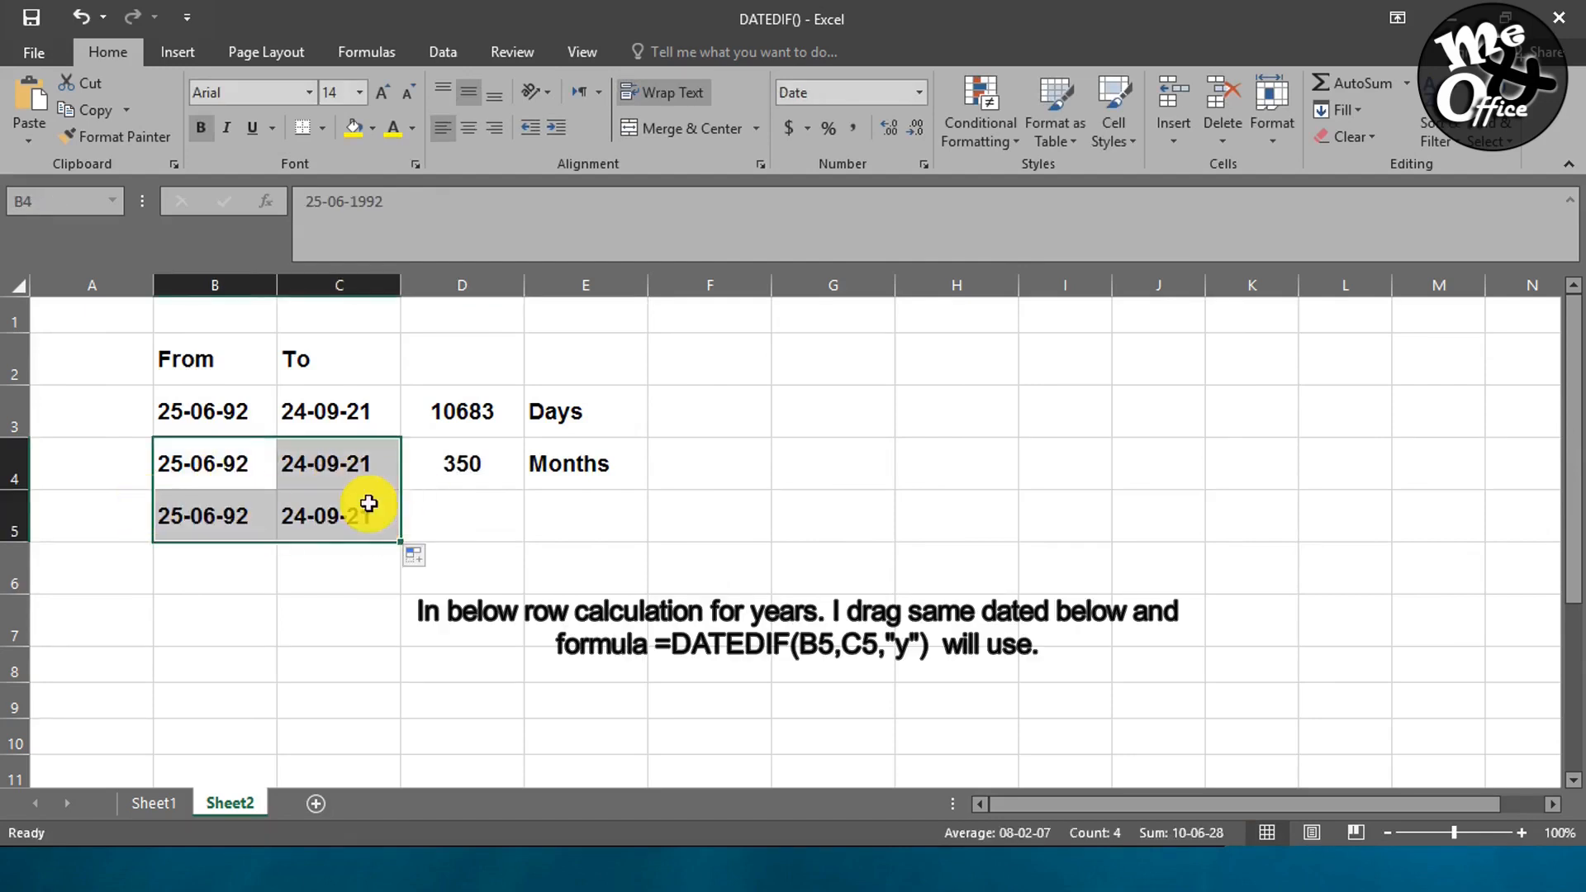
click(463, 523)
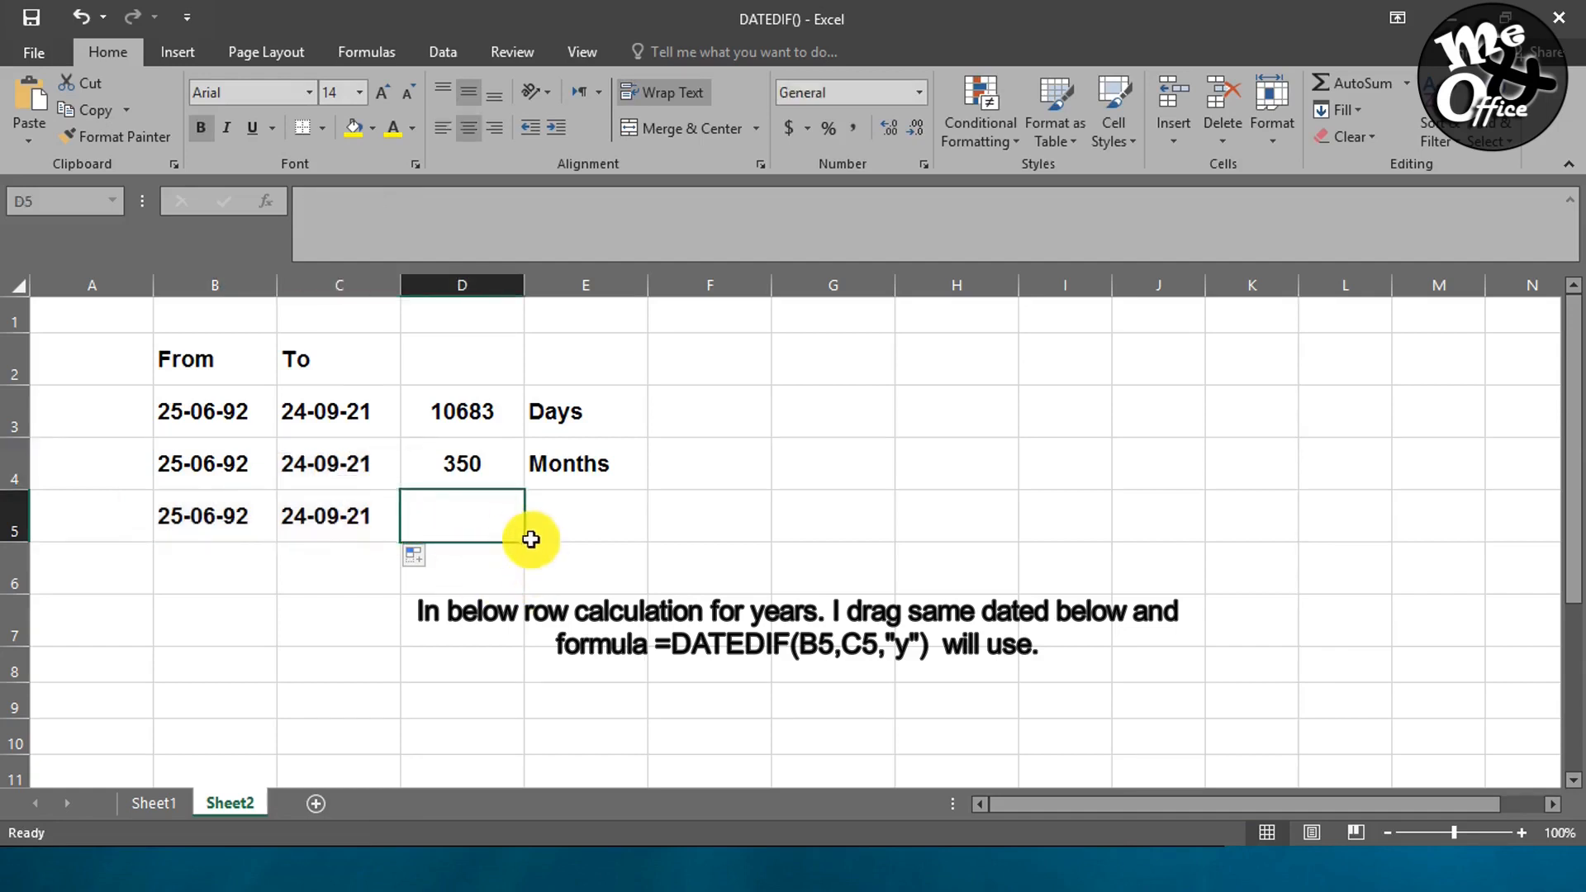
click(566, 541)
text(Ye)
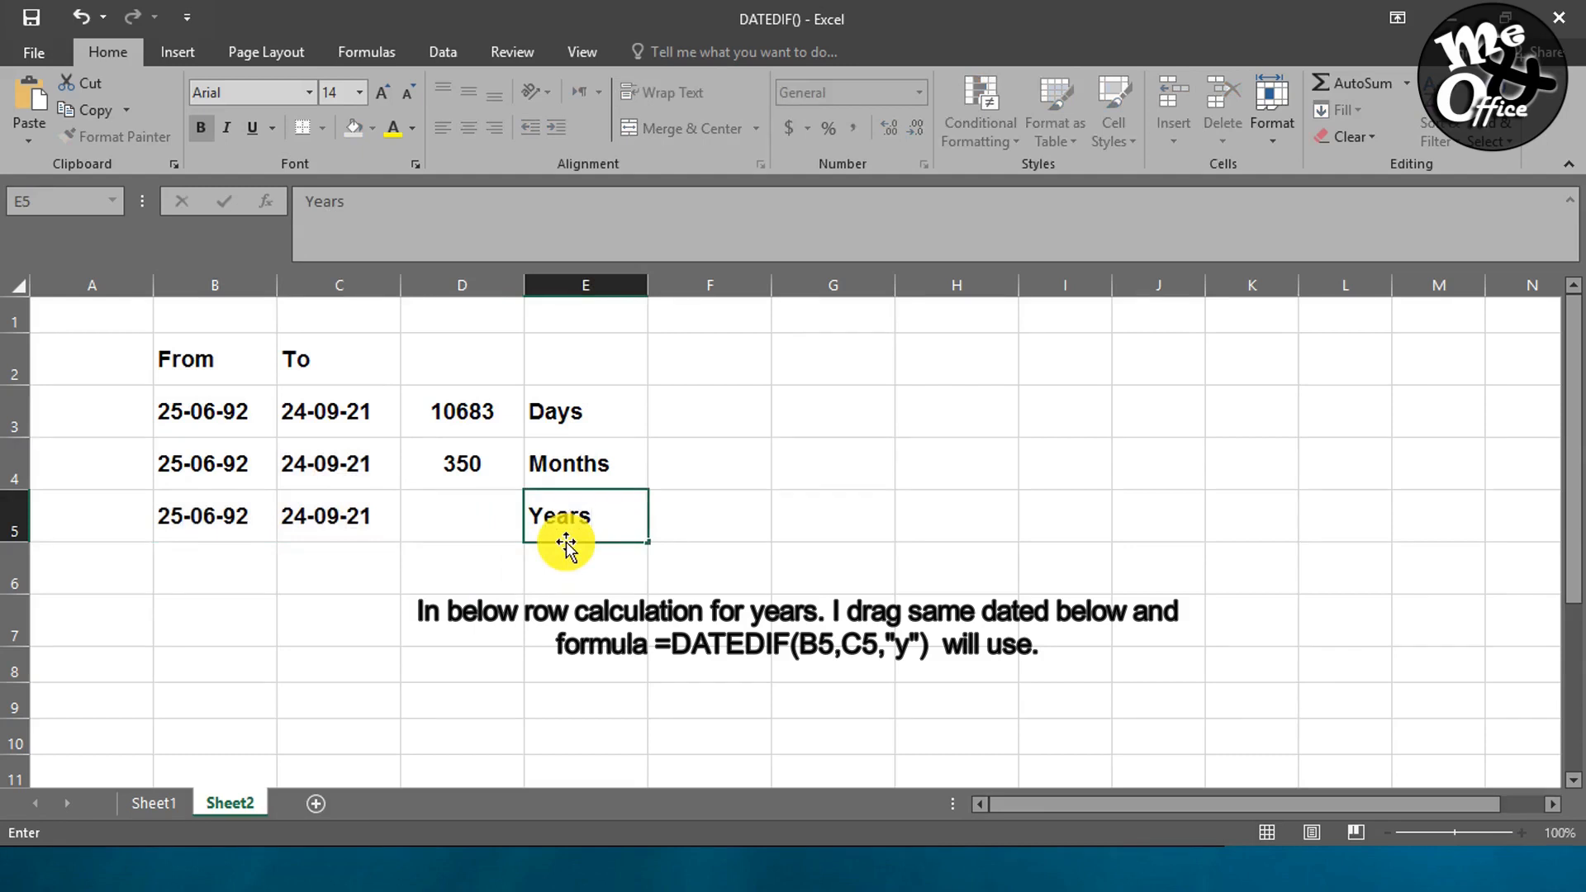
text(ars)
key(Tab)
Calculate the years between the two dates in D5 with the formula =DATEDIF(B5,C5,"y").
key(Left)
key(Left)
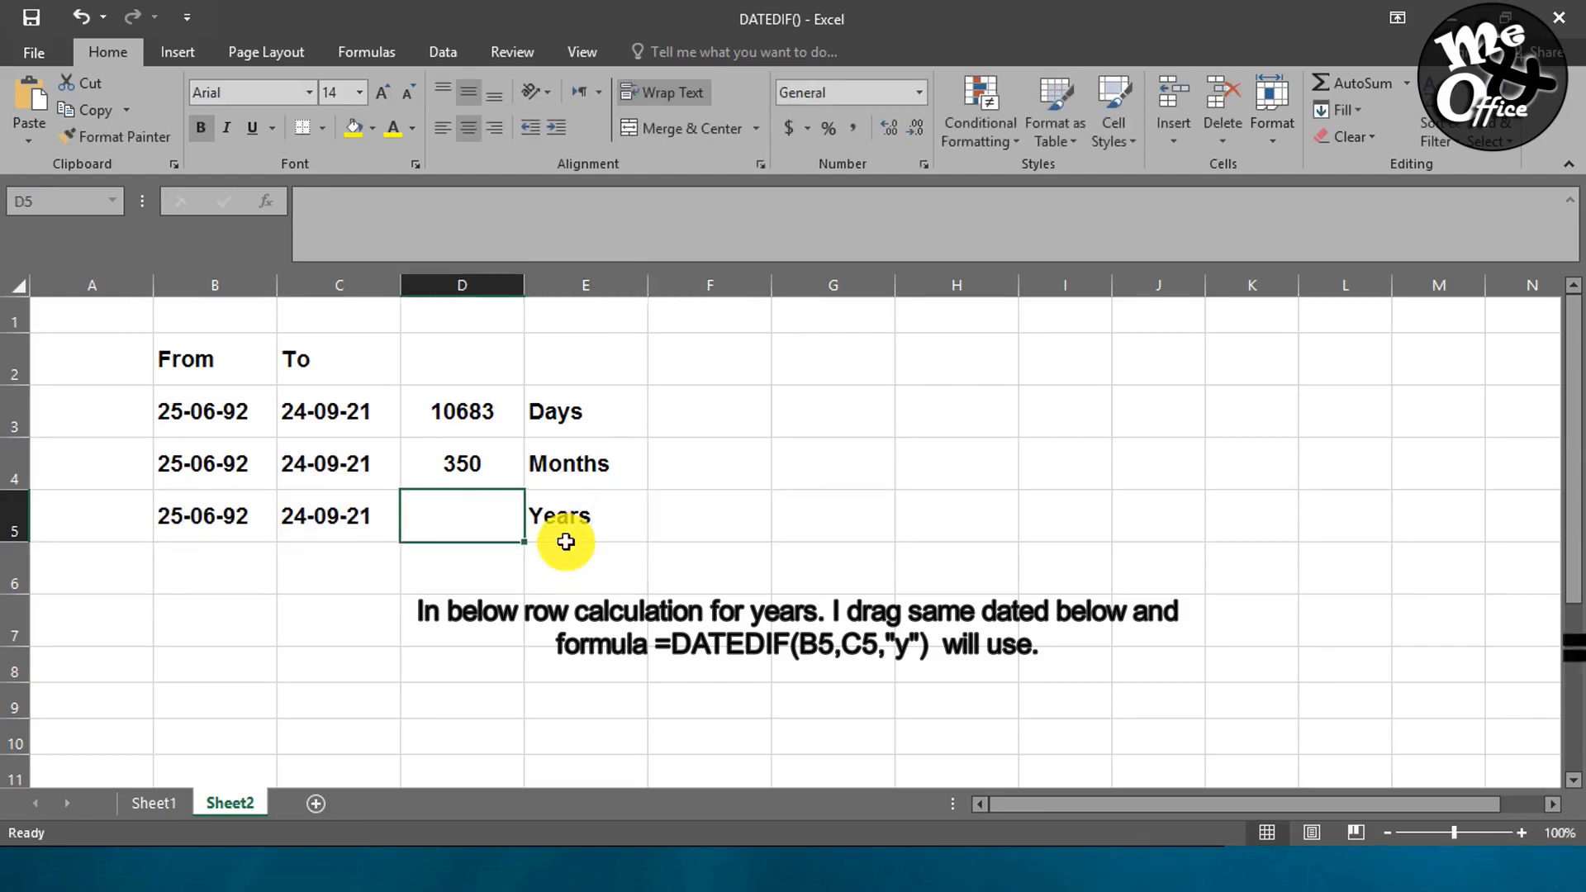
text(=)
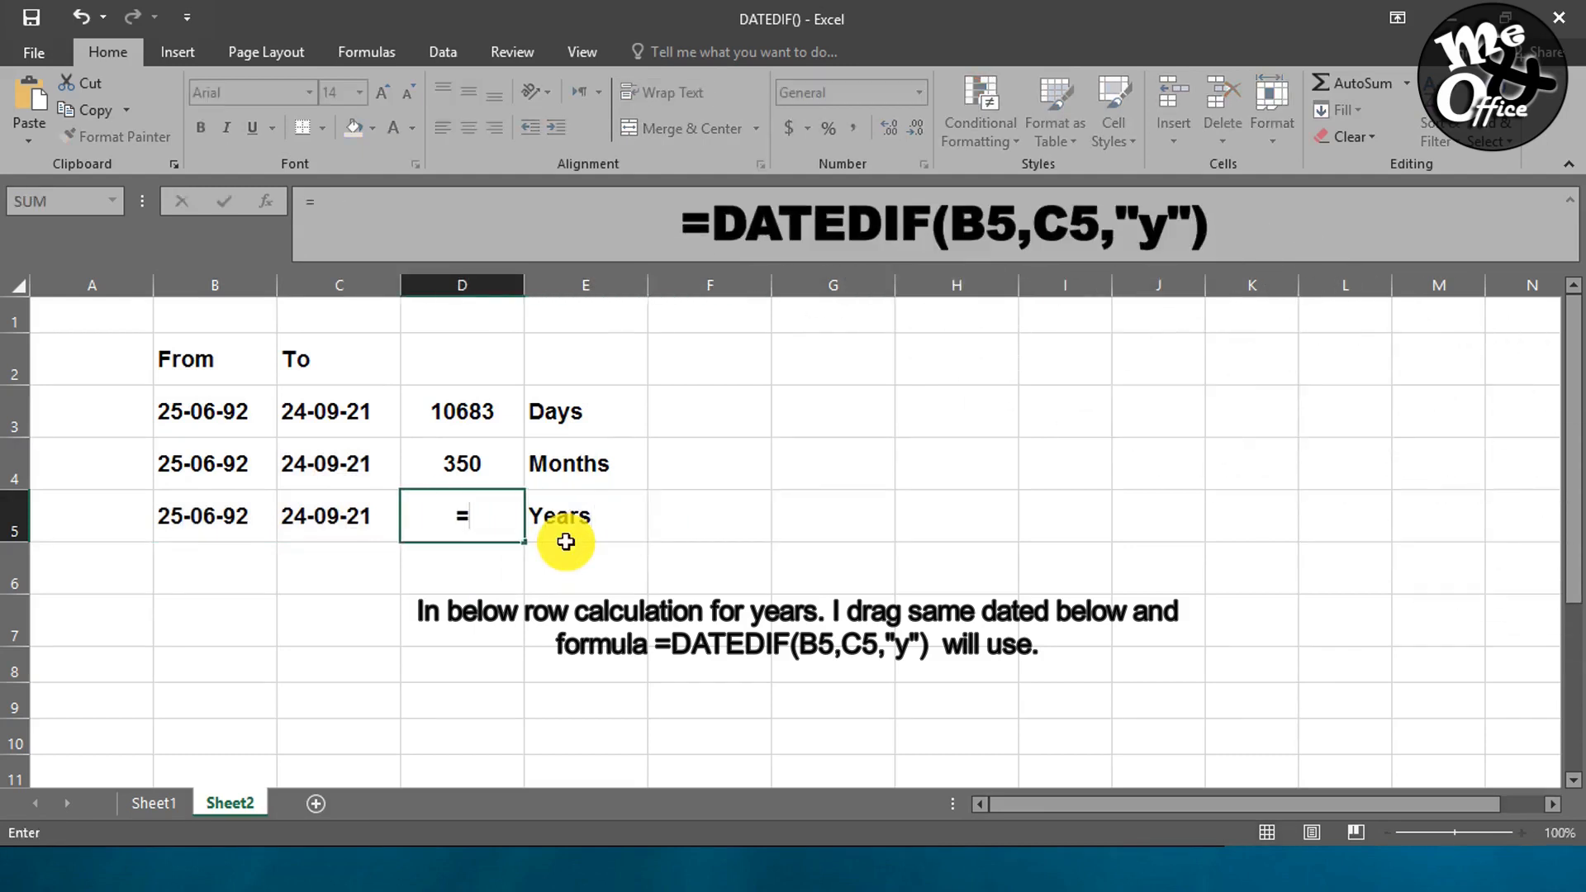
text(datedif)
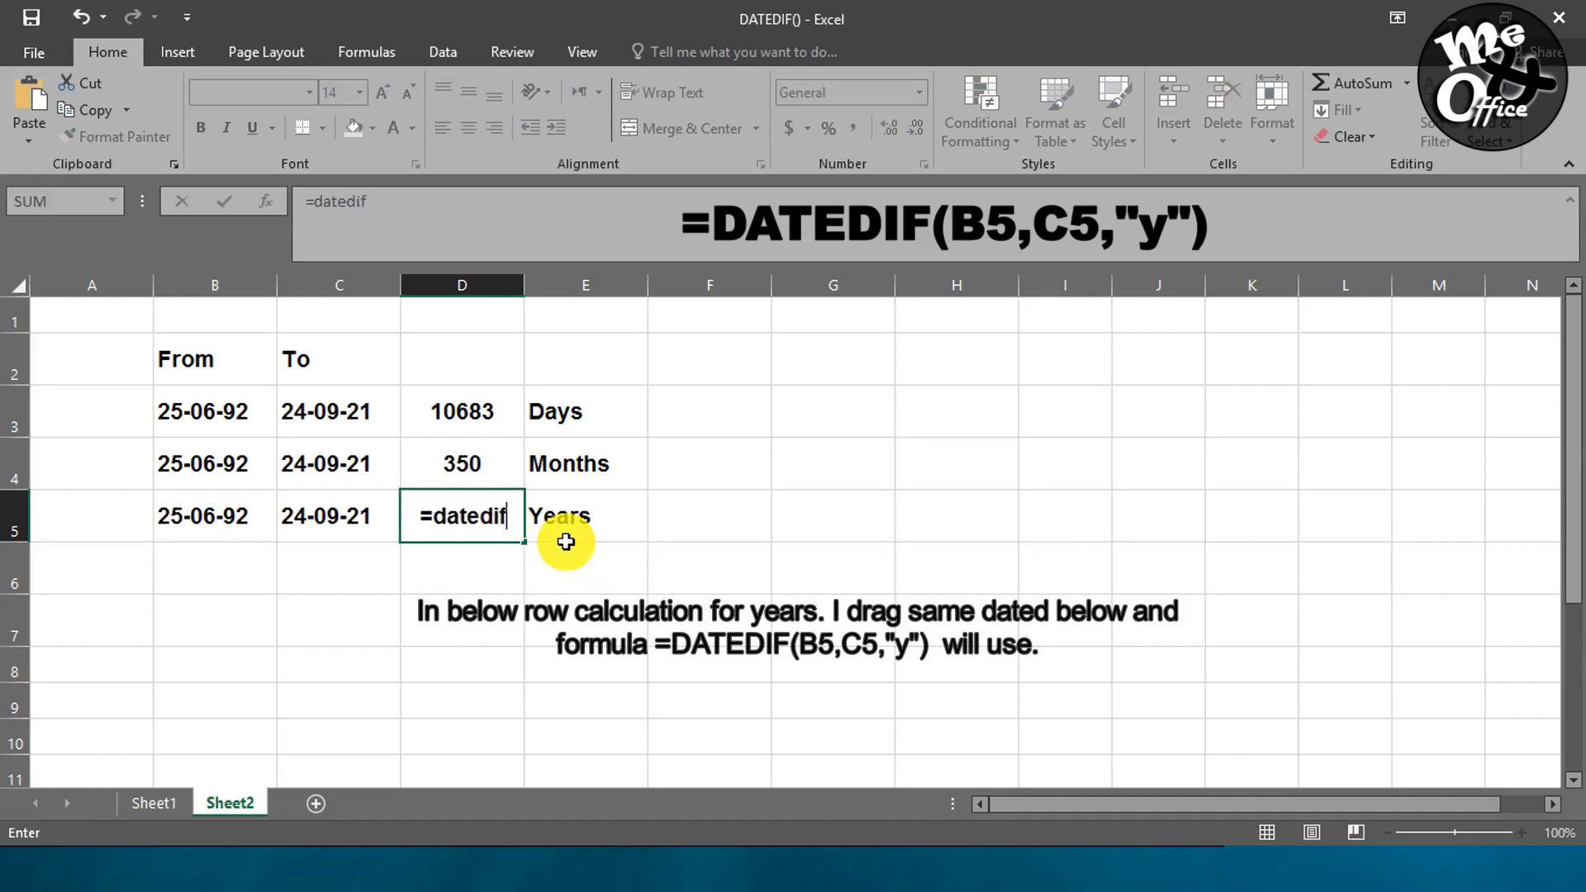
text(()
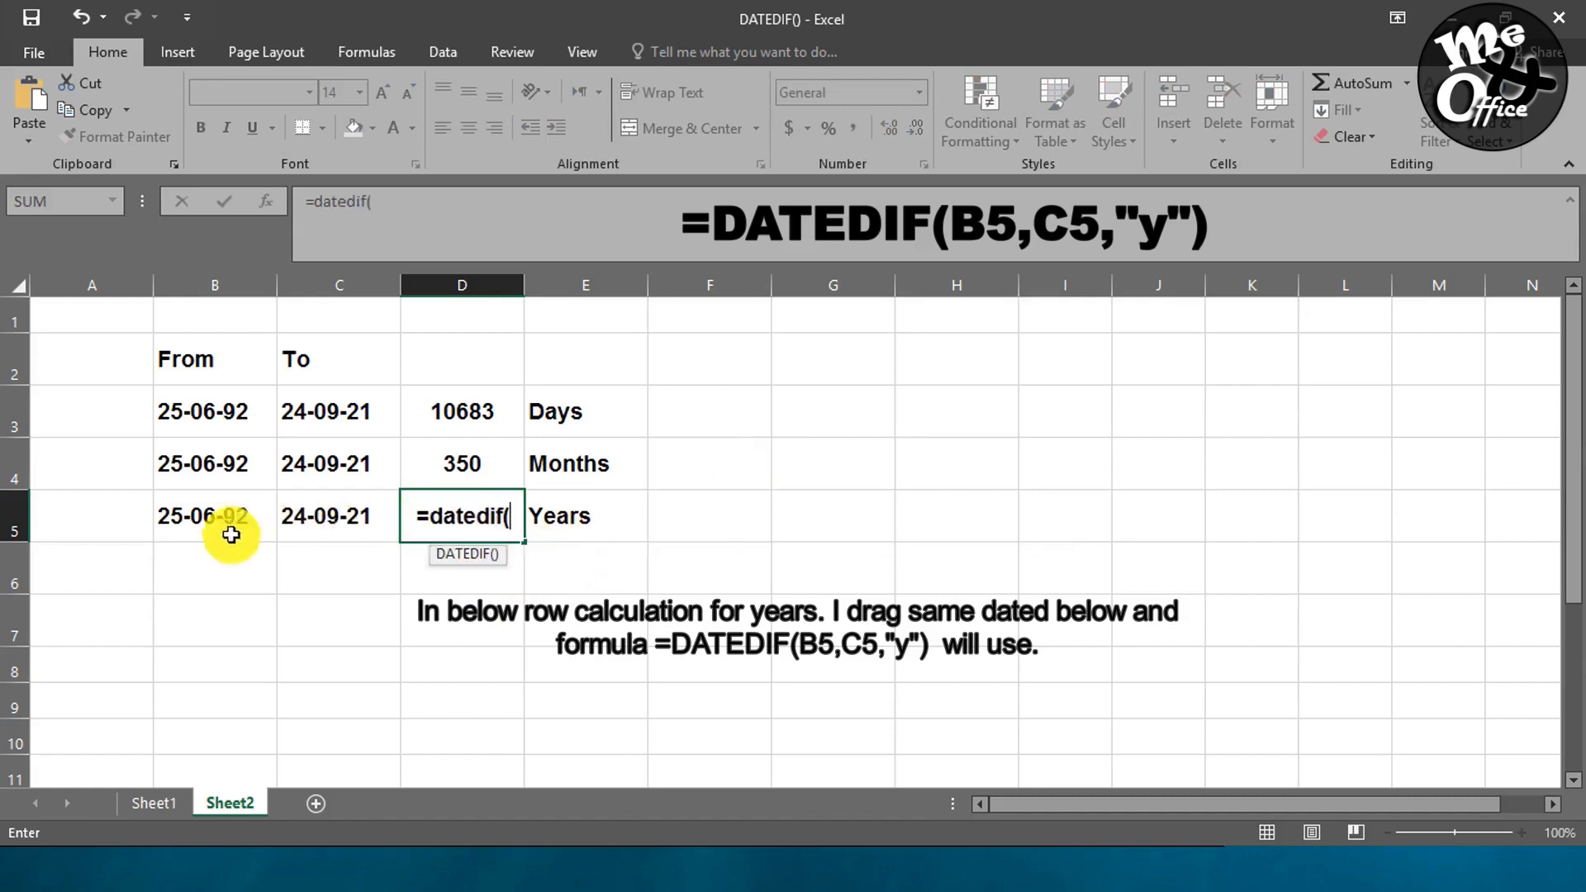
click(214, 516)
text(,)
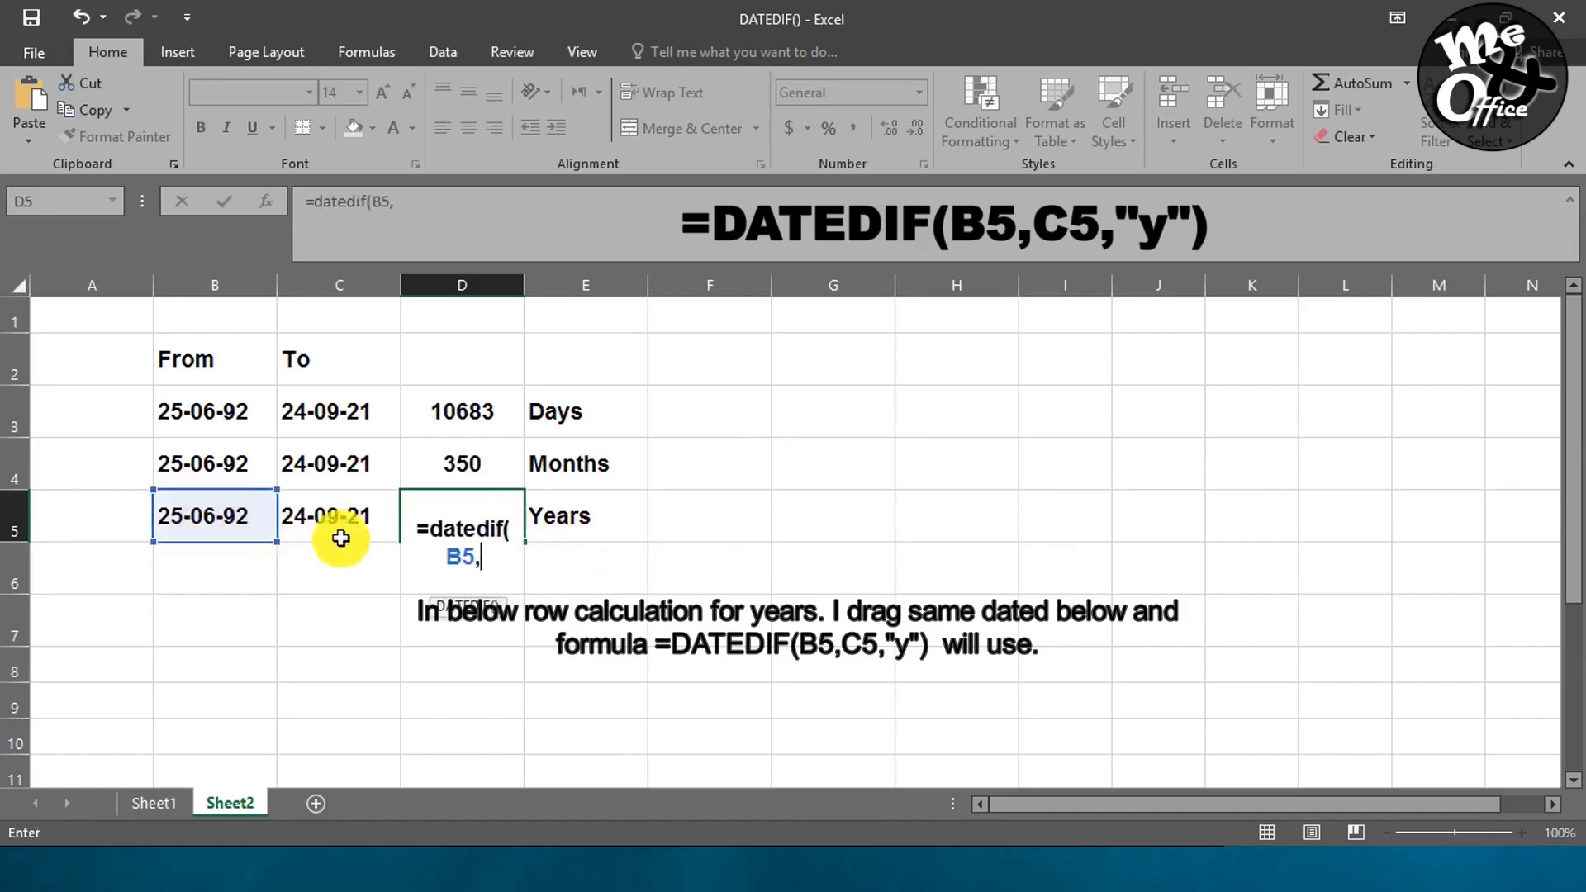
click(343, 517)
text(,)
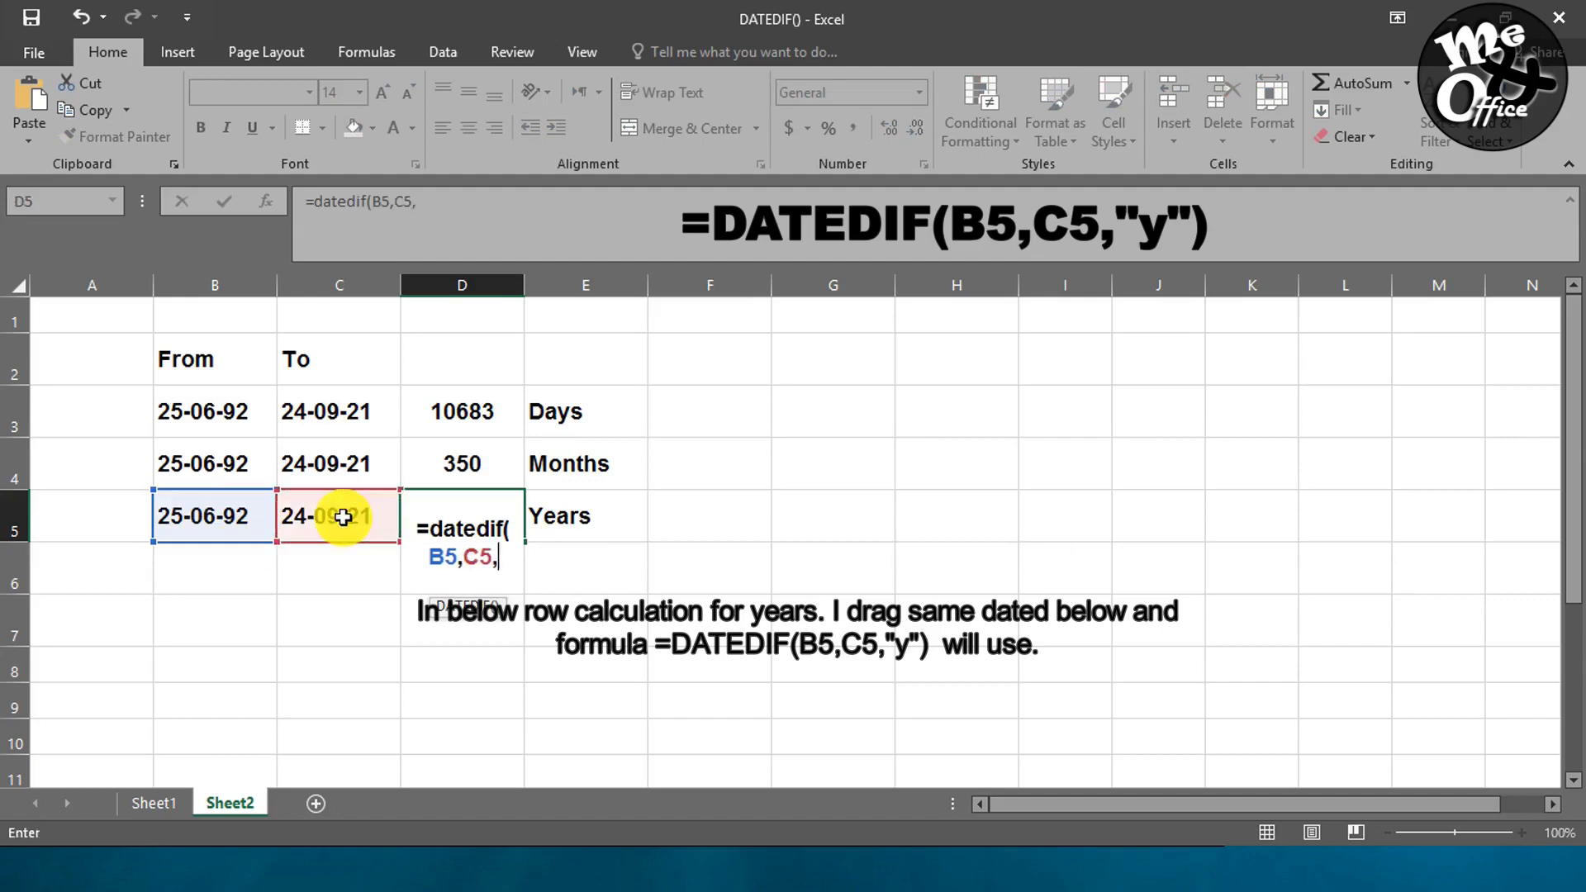
text("y")
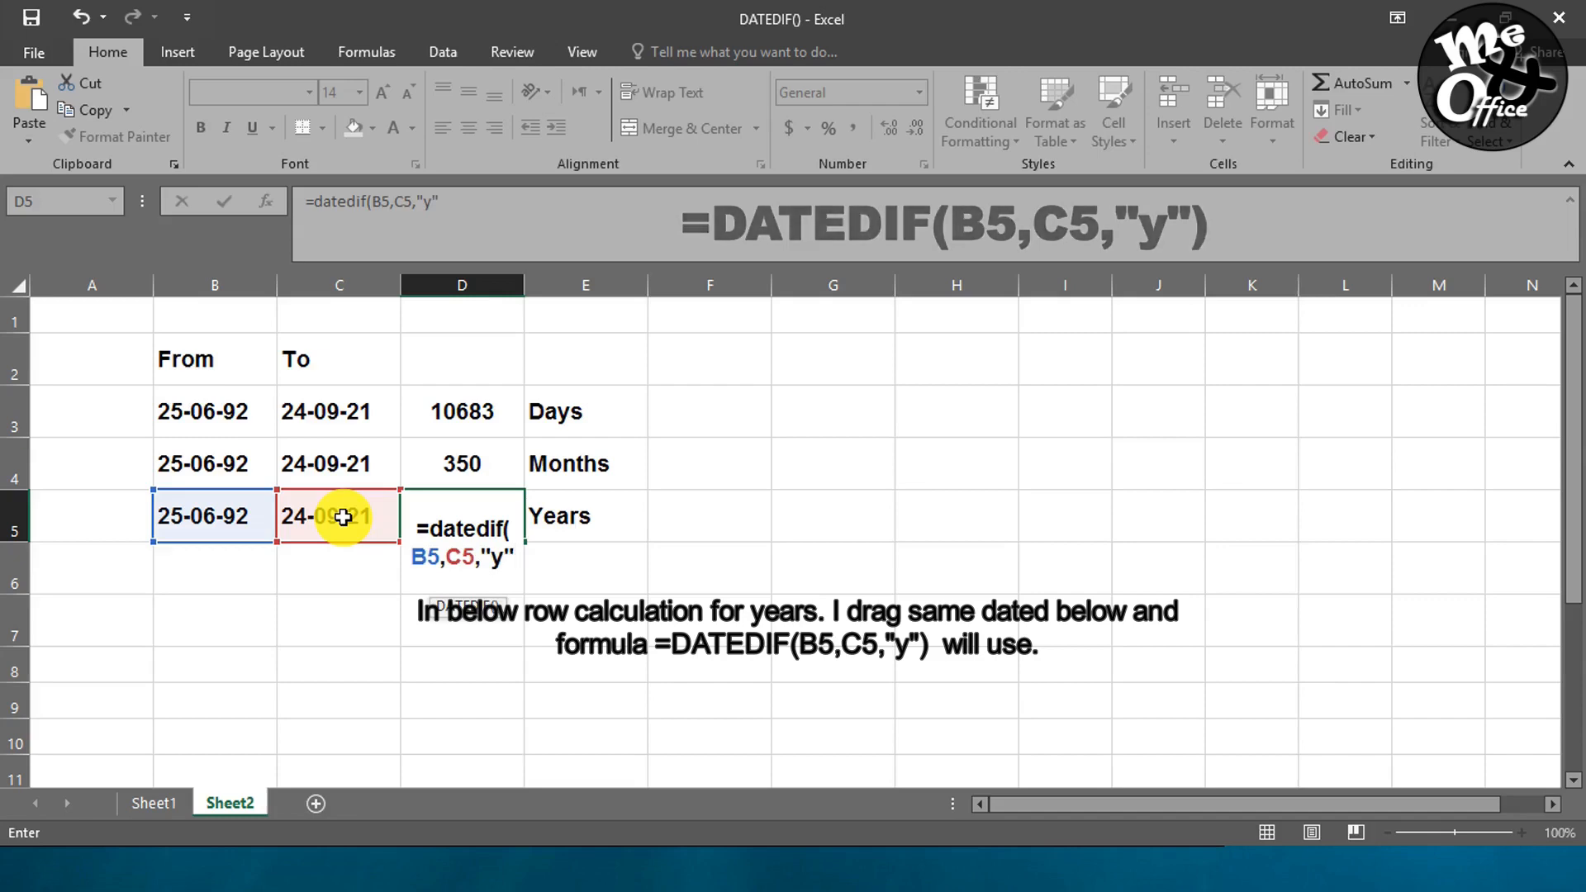
text())
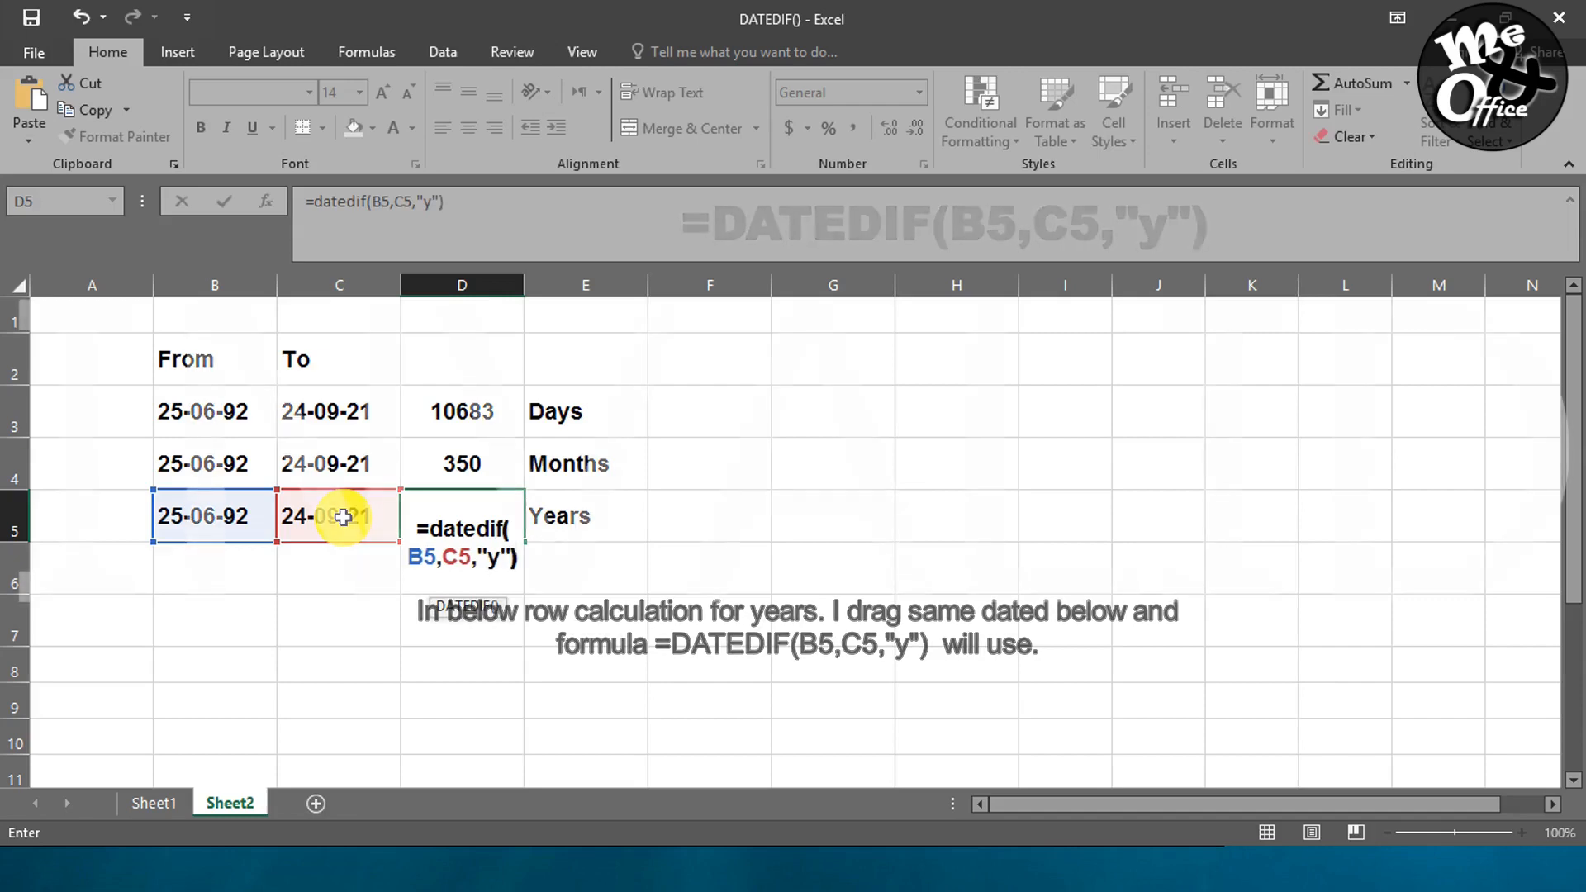
key(Return)
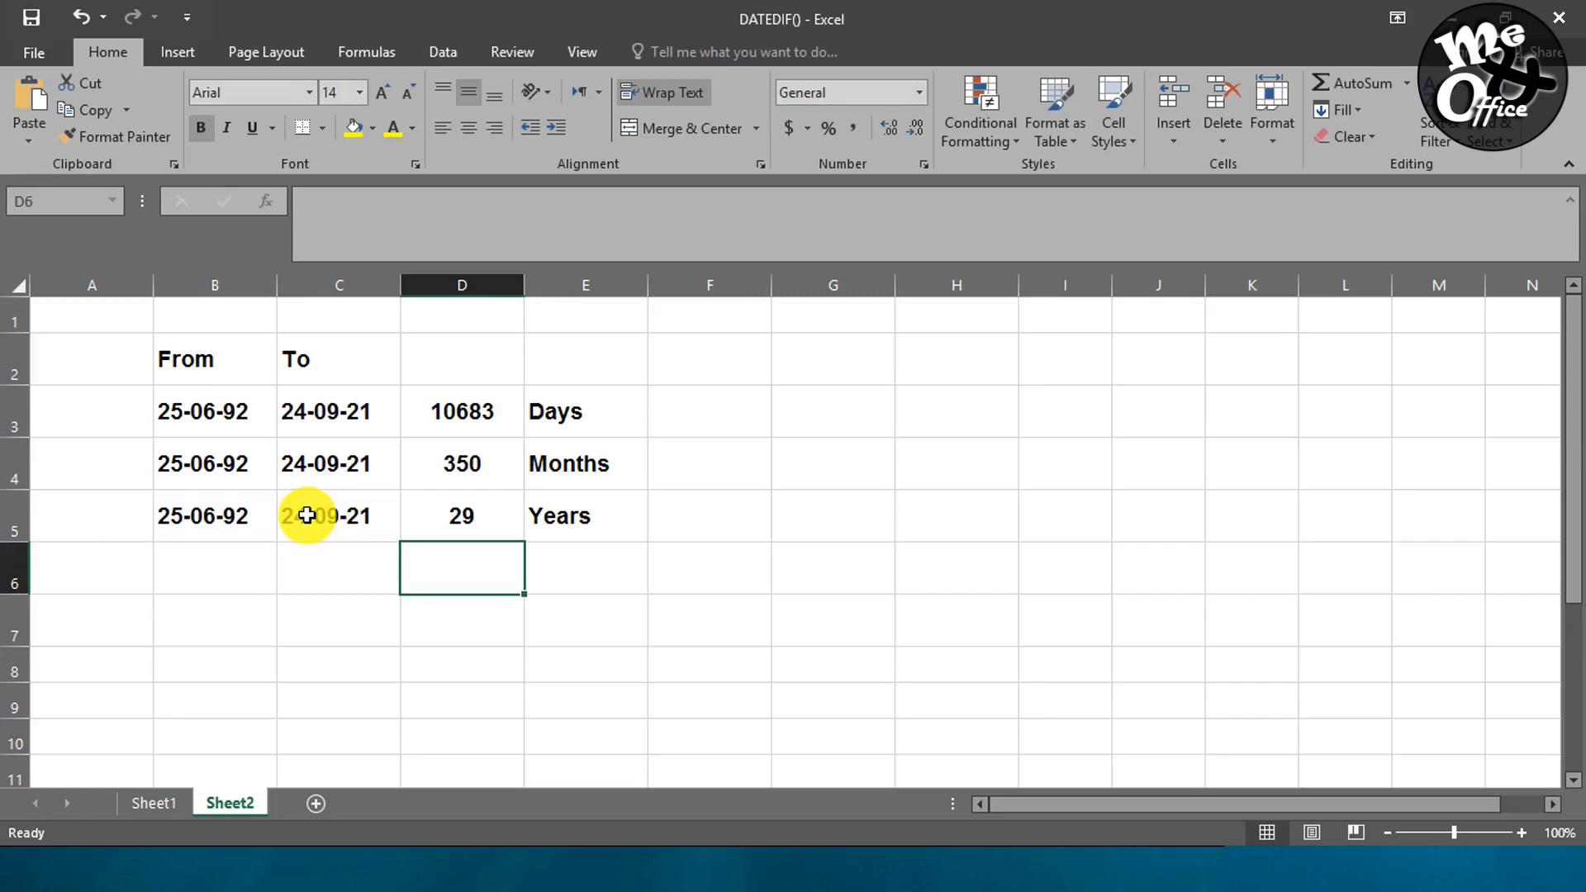
Review the From and To dates in rows 3 to 5 that the DATEDIF formulas use.
click(239, 424)
click(308, 427)
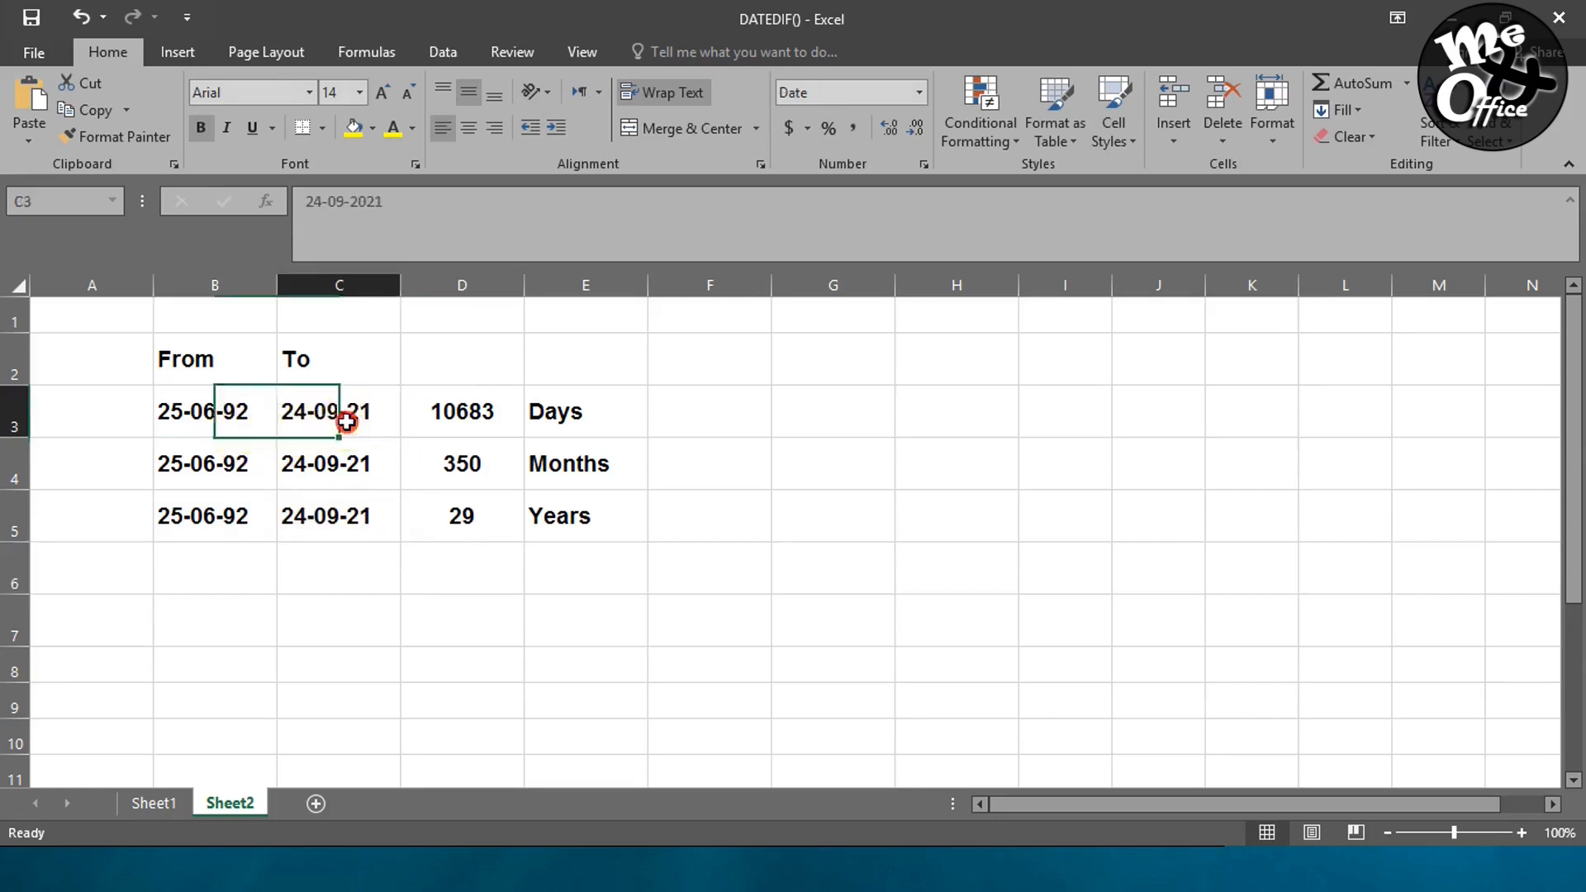
click(234, 465)
click(313, 468)
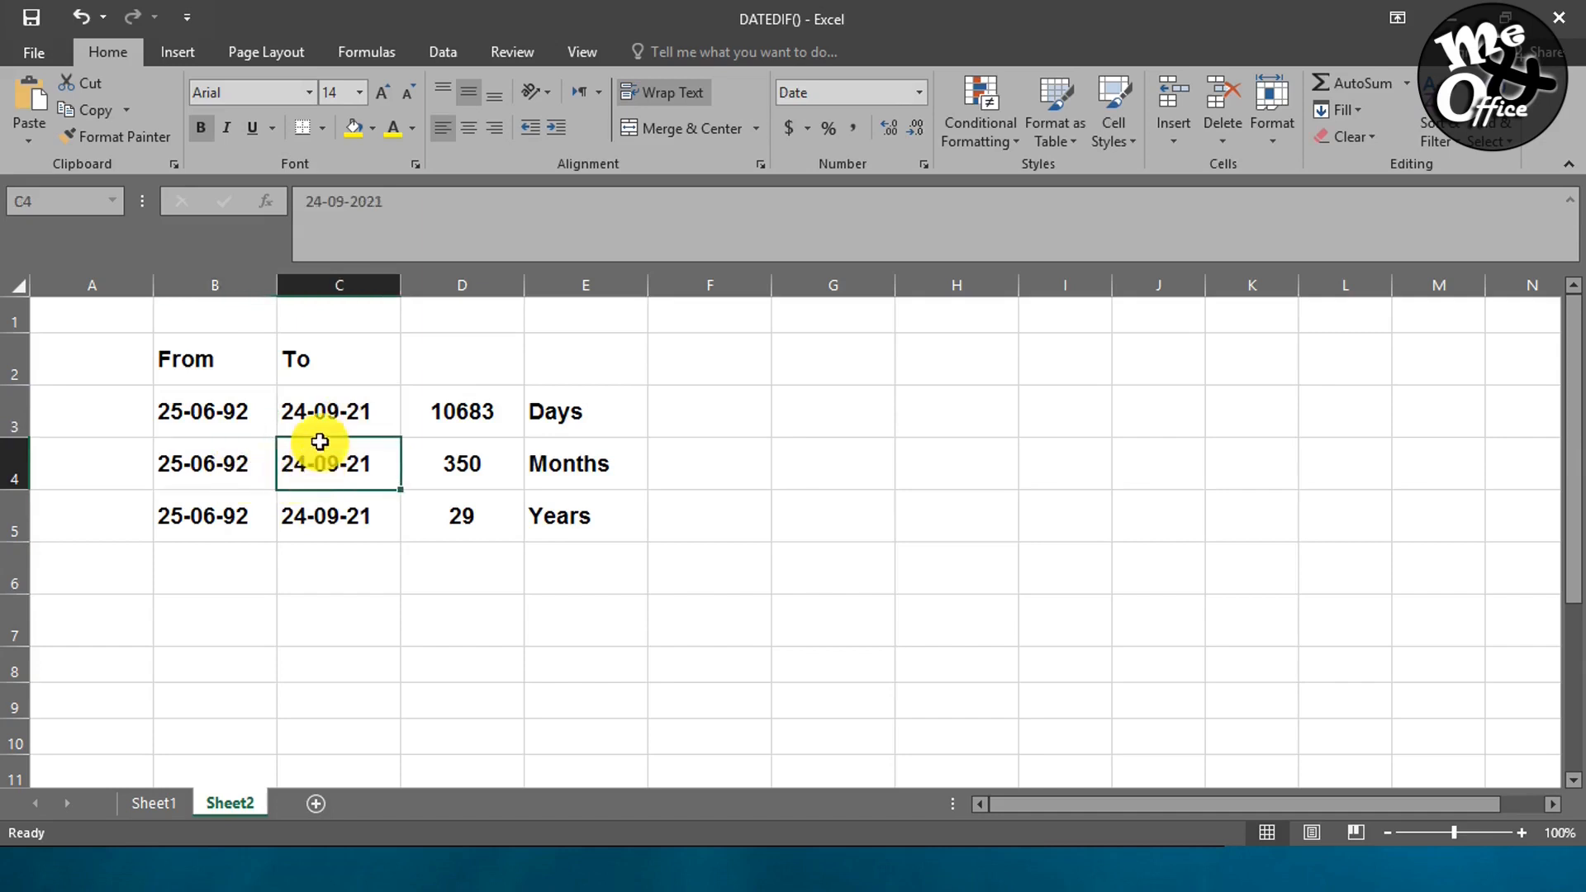
click(258, 424)
click(322, 425)
click(323, 464)
click(237, 466)
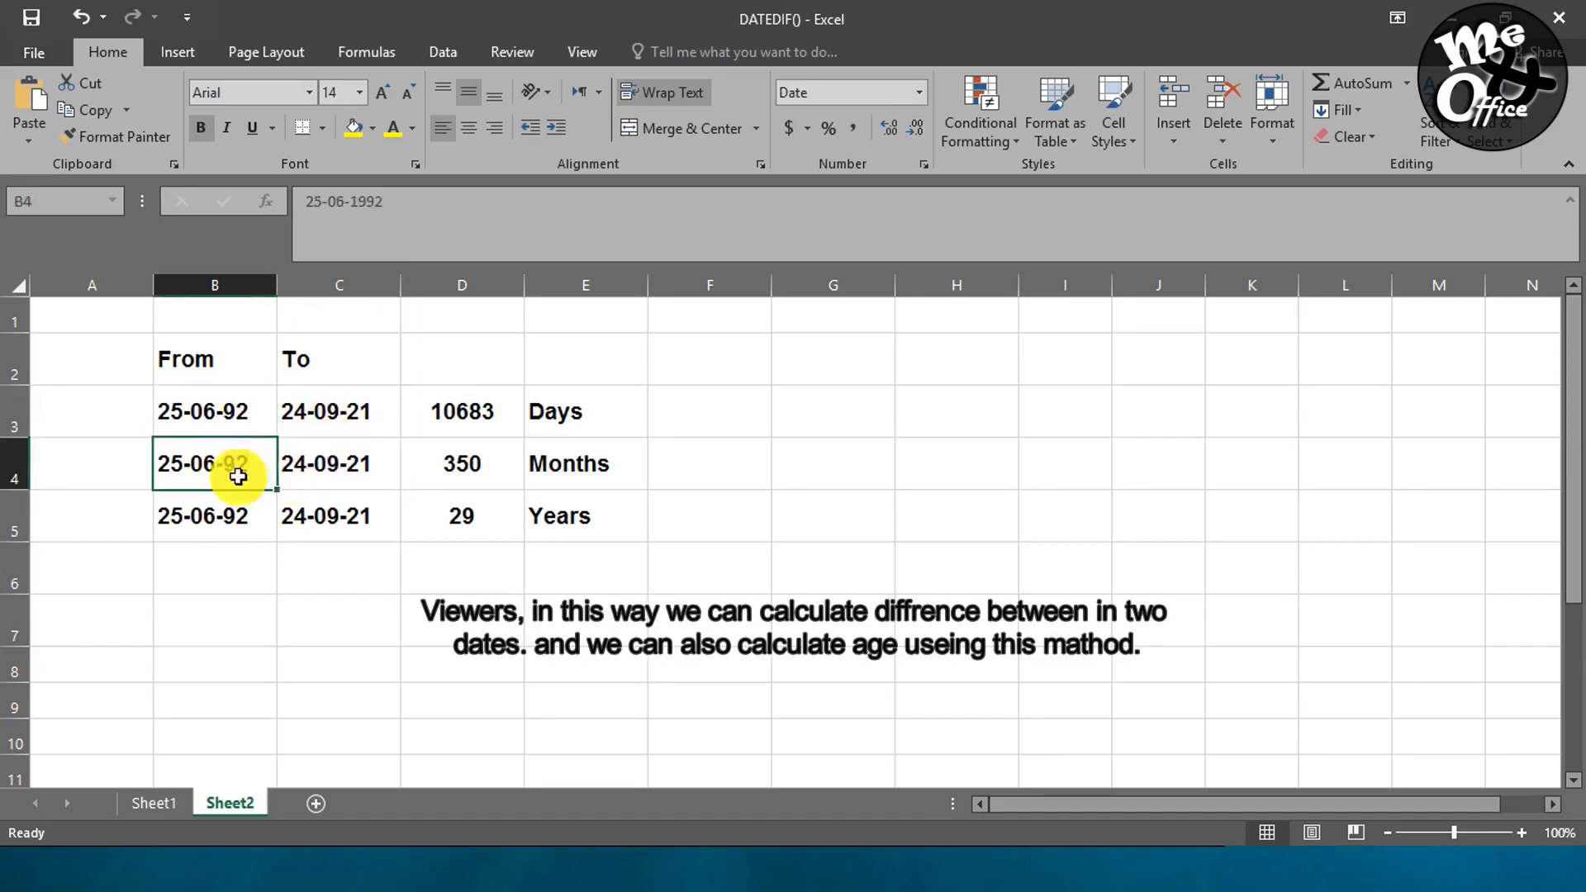
click(312, 516)
click(238, 516)
click(237, 414)
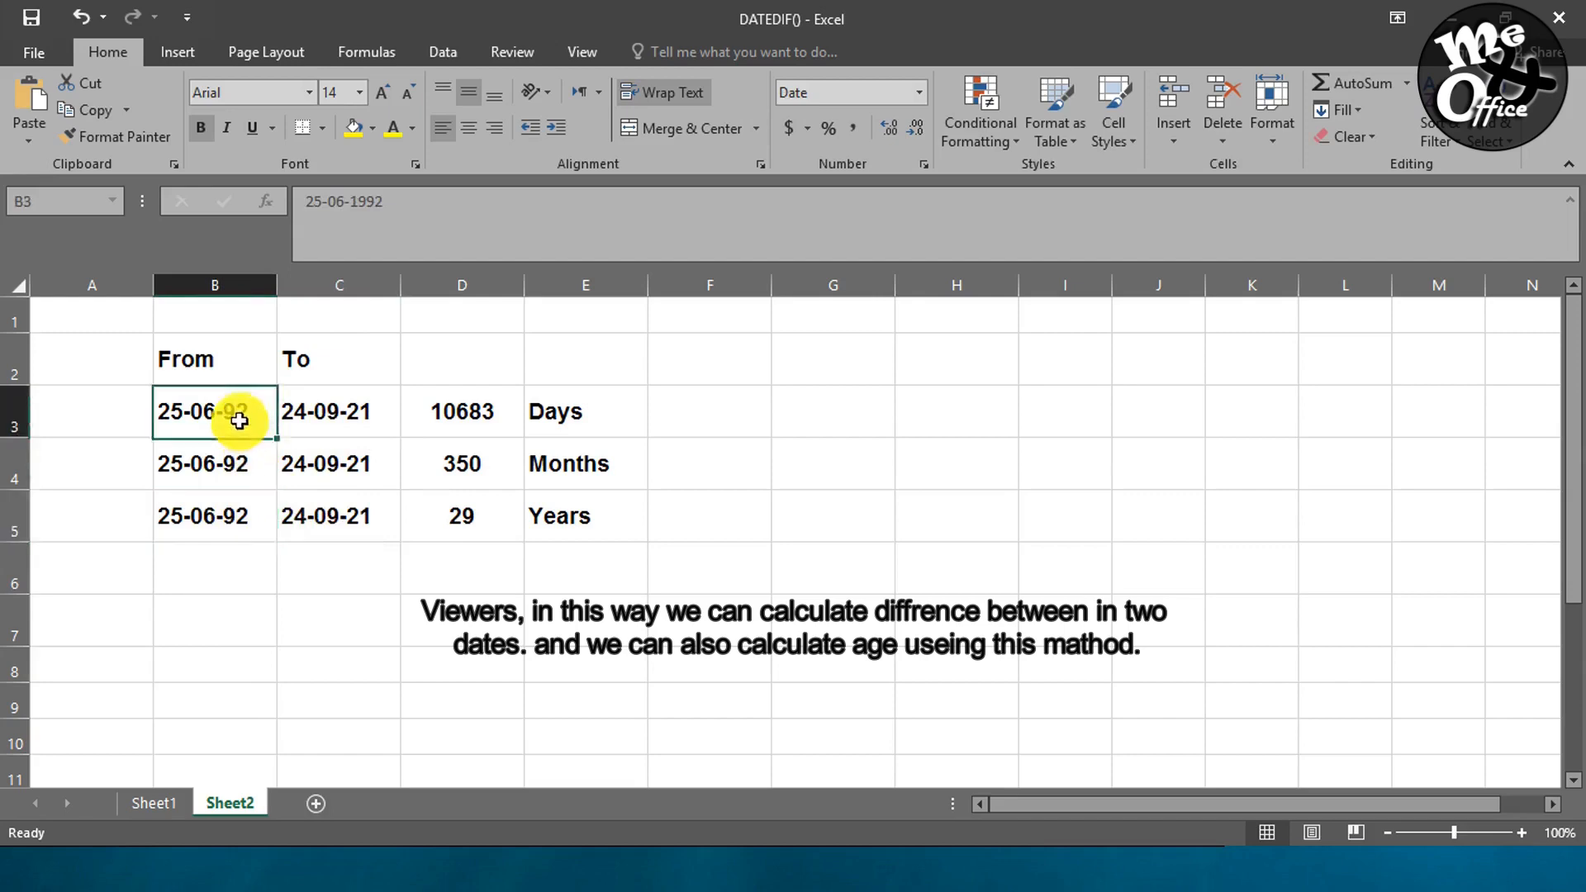
Review the calculated differences in D3:D5 together with their Days, Months and Years labels.
click(469, 513)
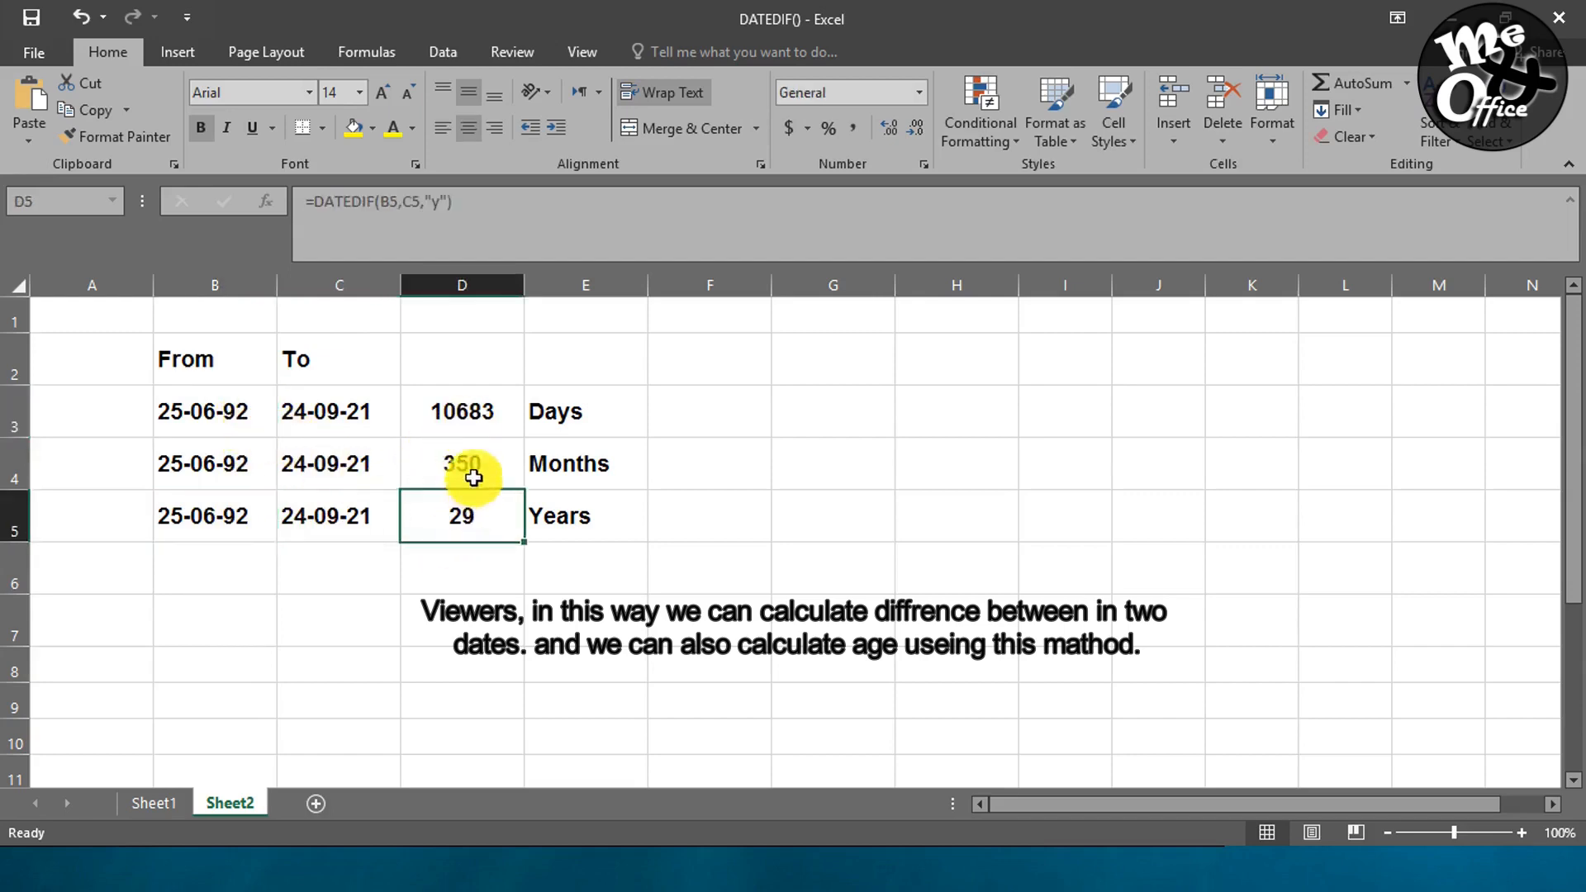
click(468, 460)
click(495, 413)
click(554, 420)
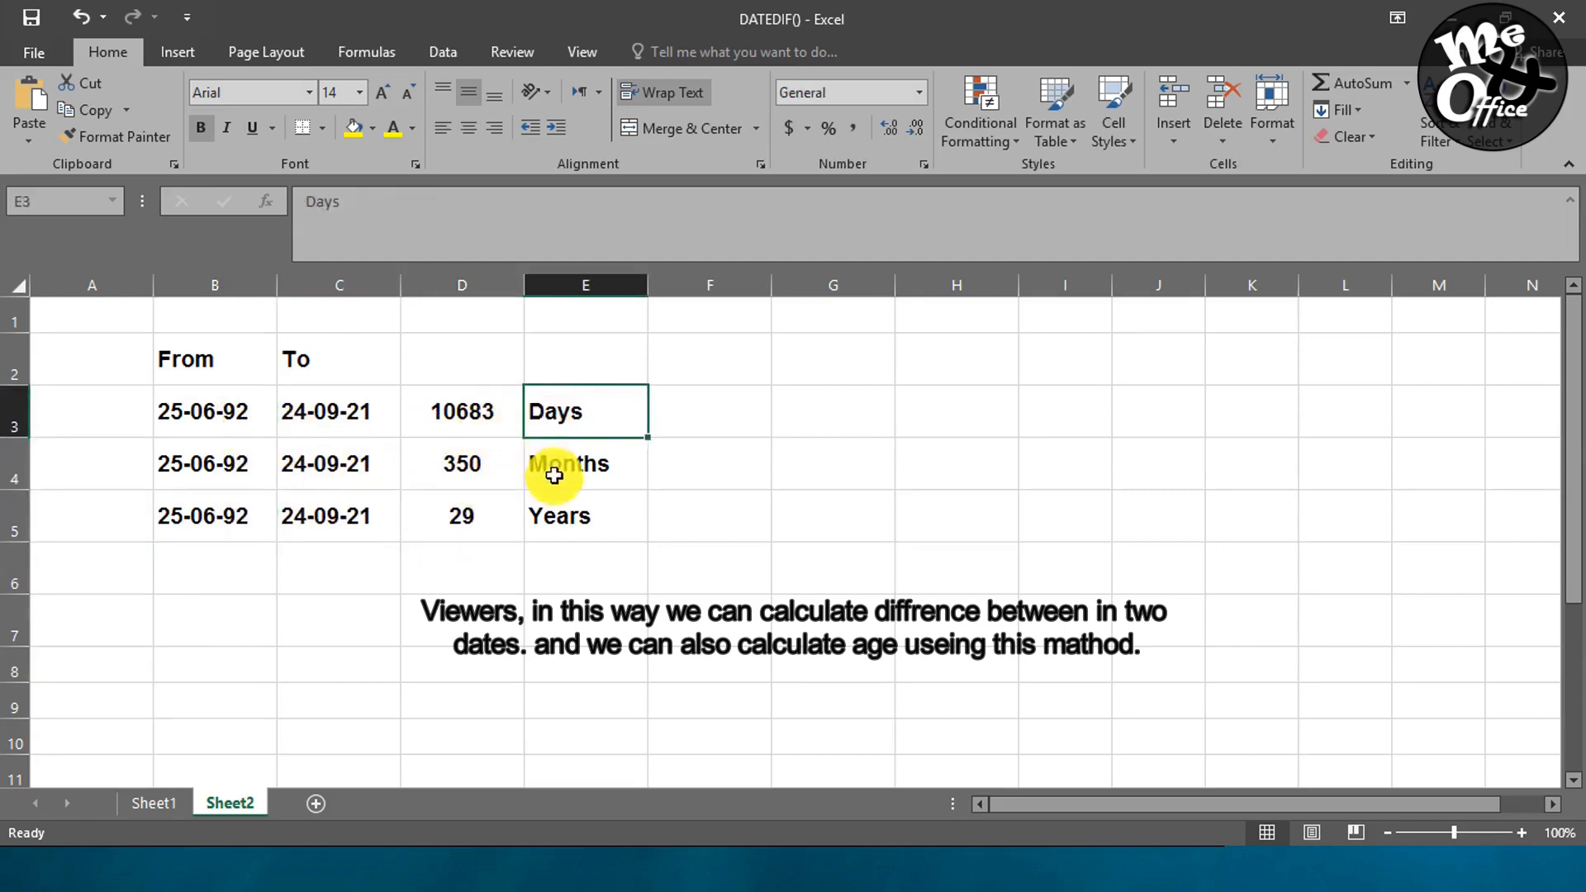
click(547, 461)
click(553, 519)
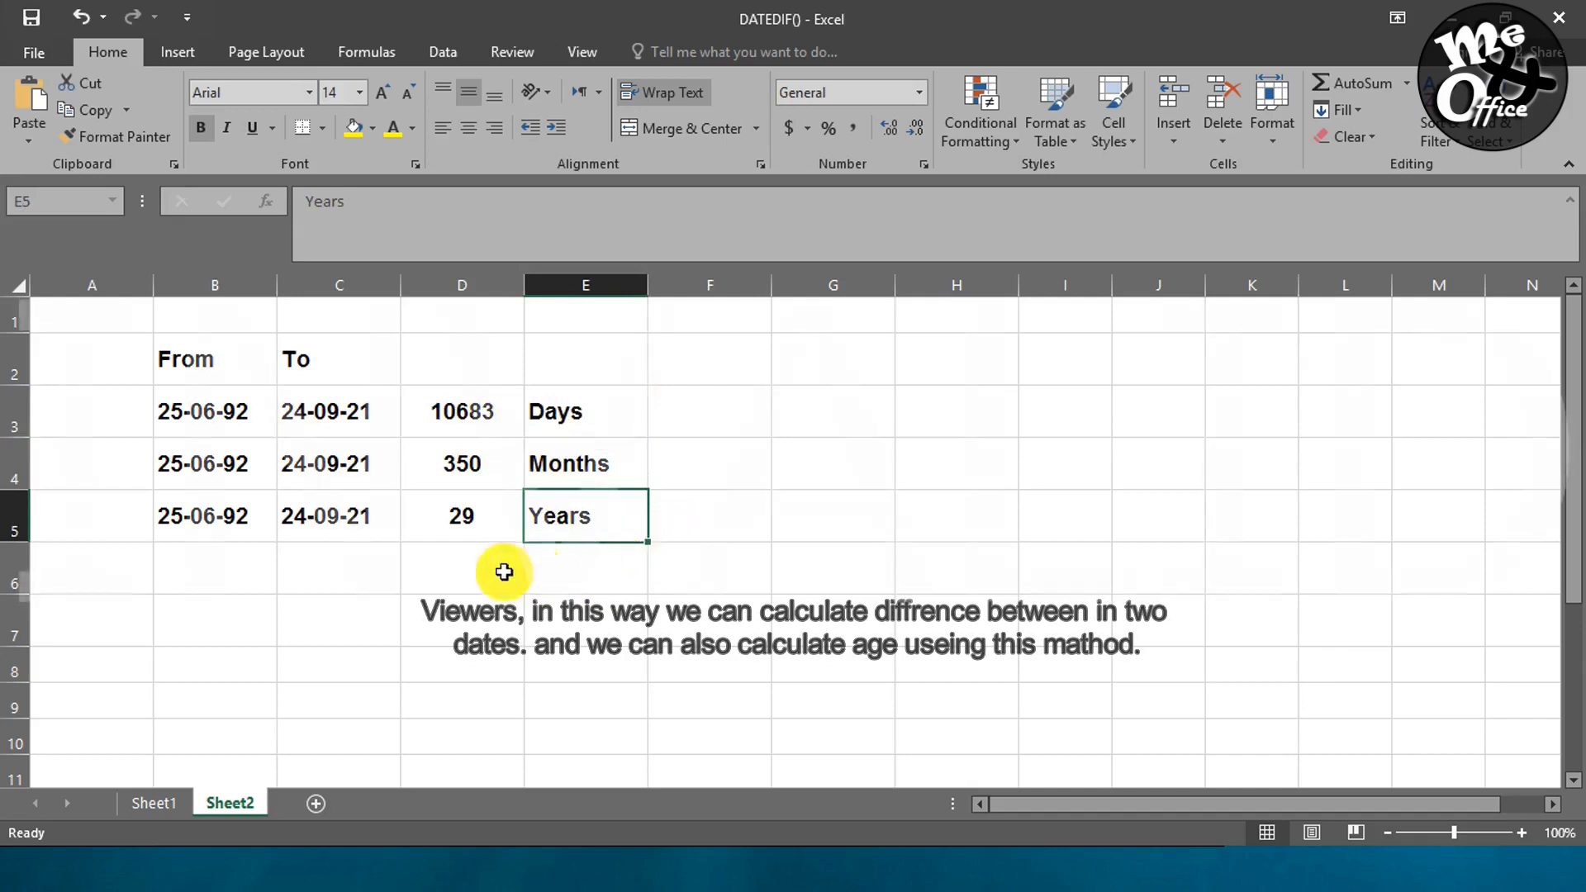
click(512, 529)
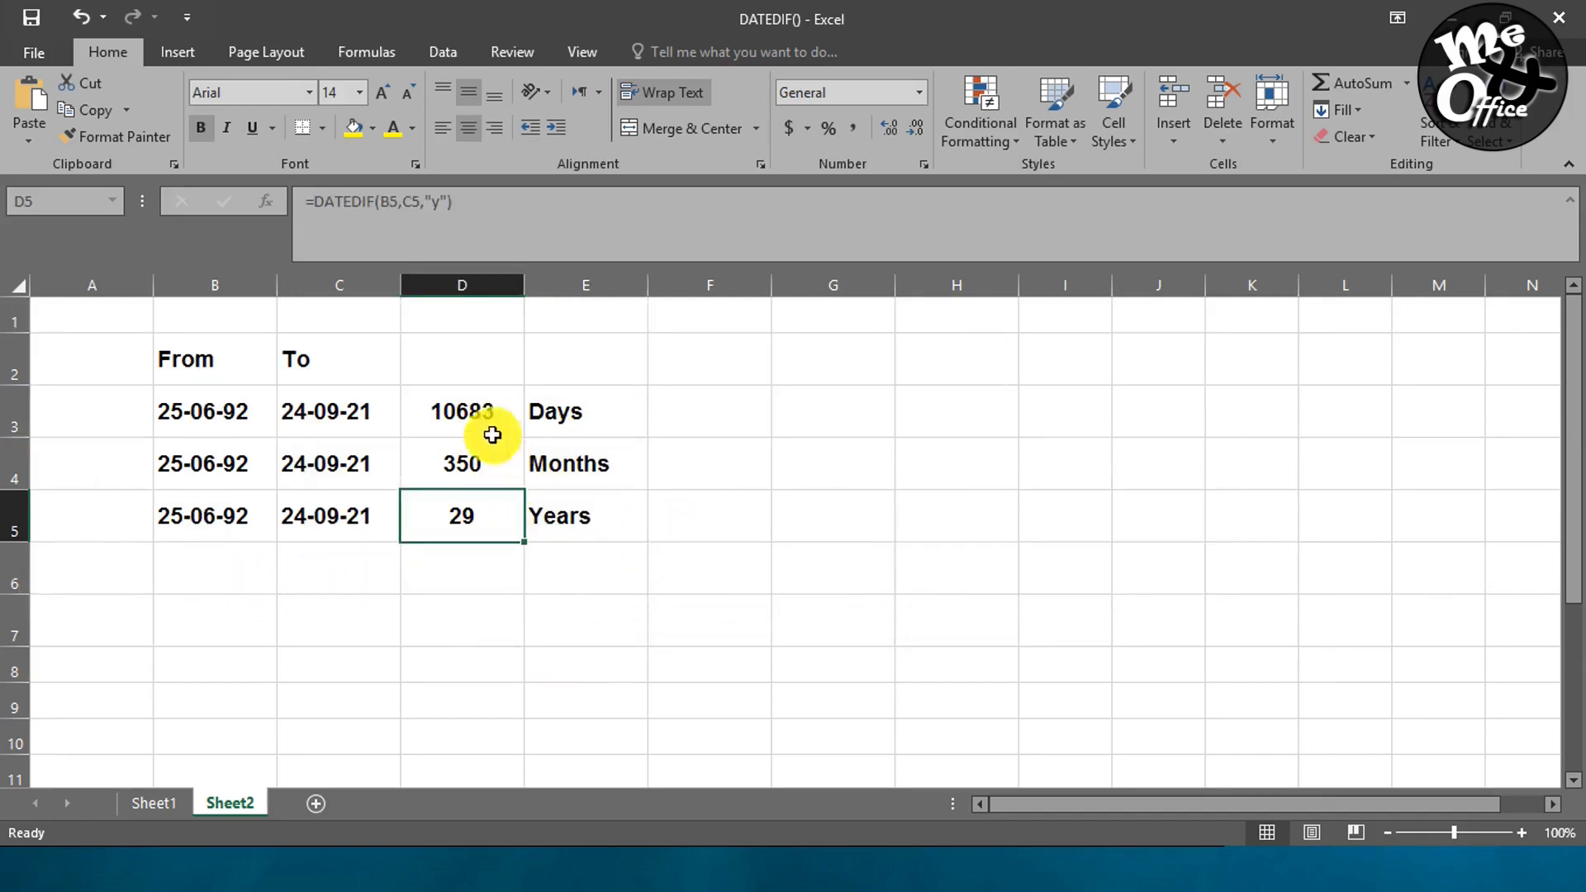
drag(484, 423, 478, 517)
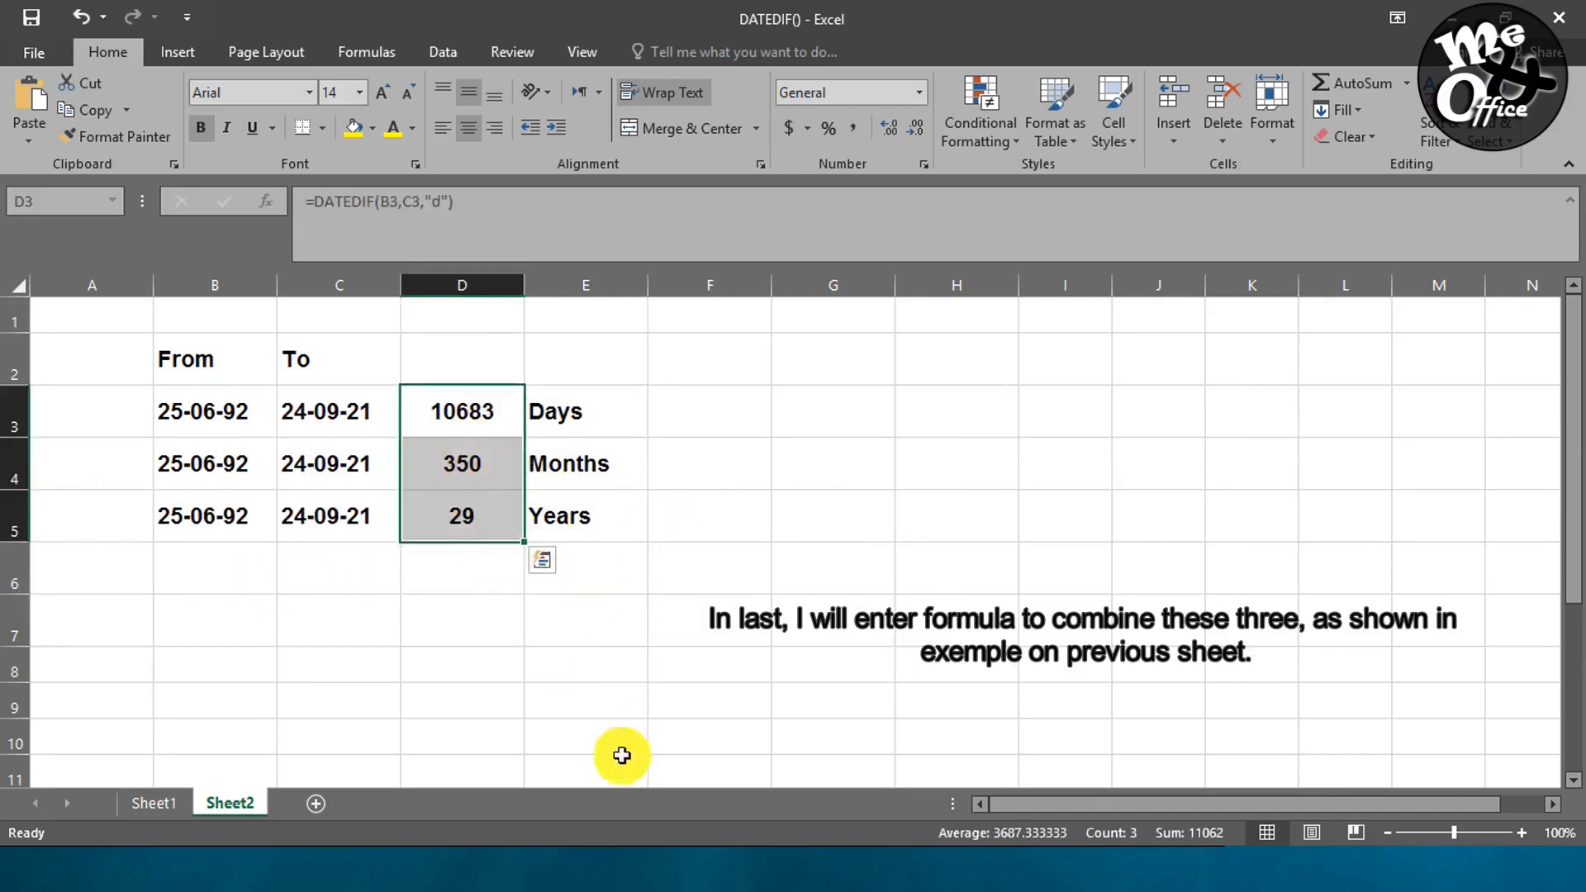
Examine the combined years, months and days example in row 7 of Sheet1, and return to Sheet2.
click(157, 804)
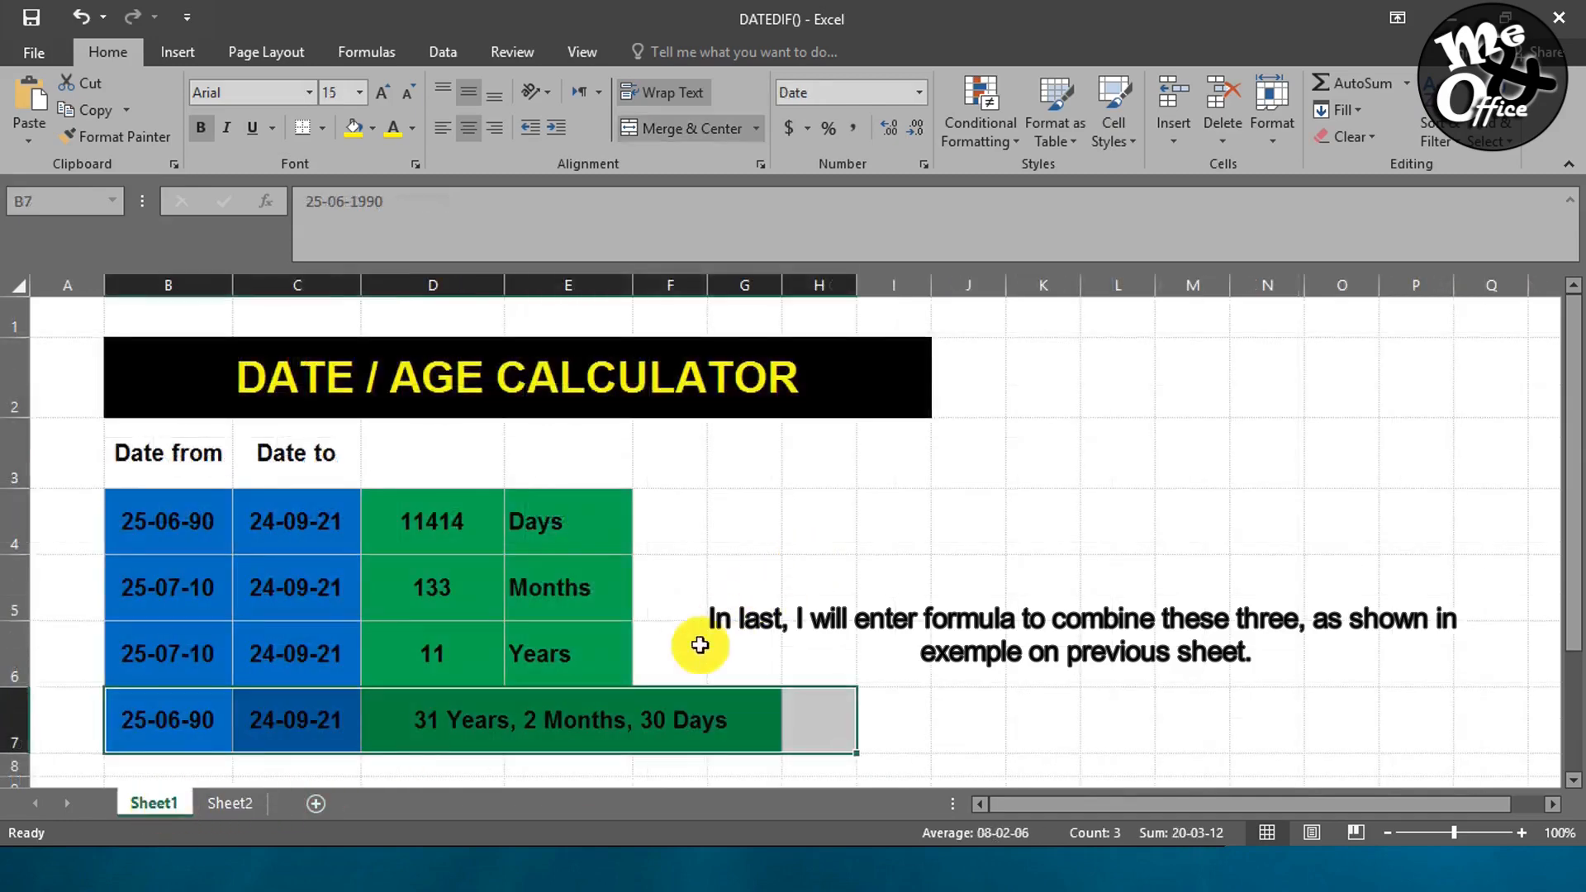
click(14, 721)
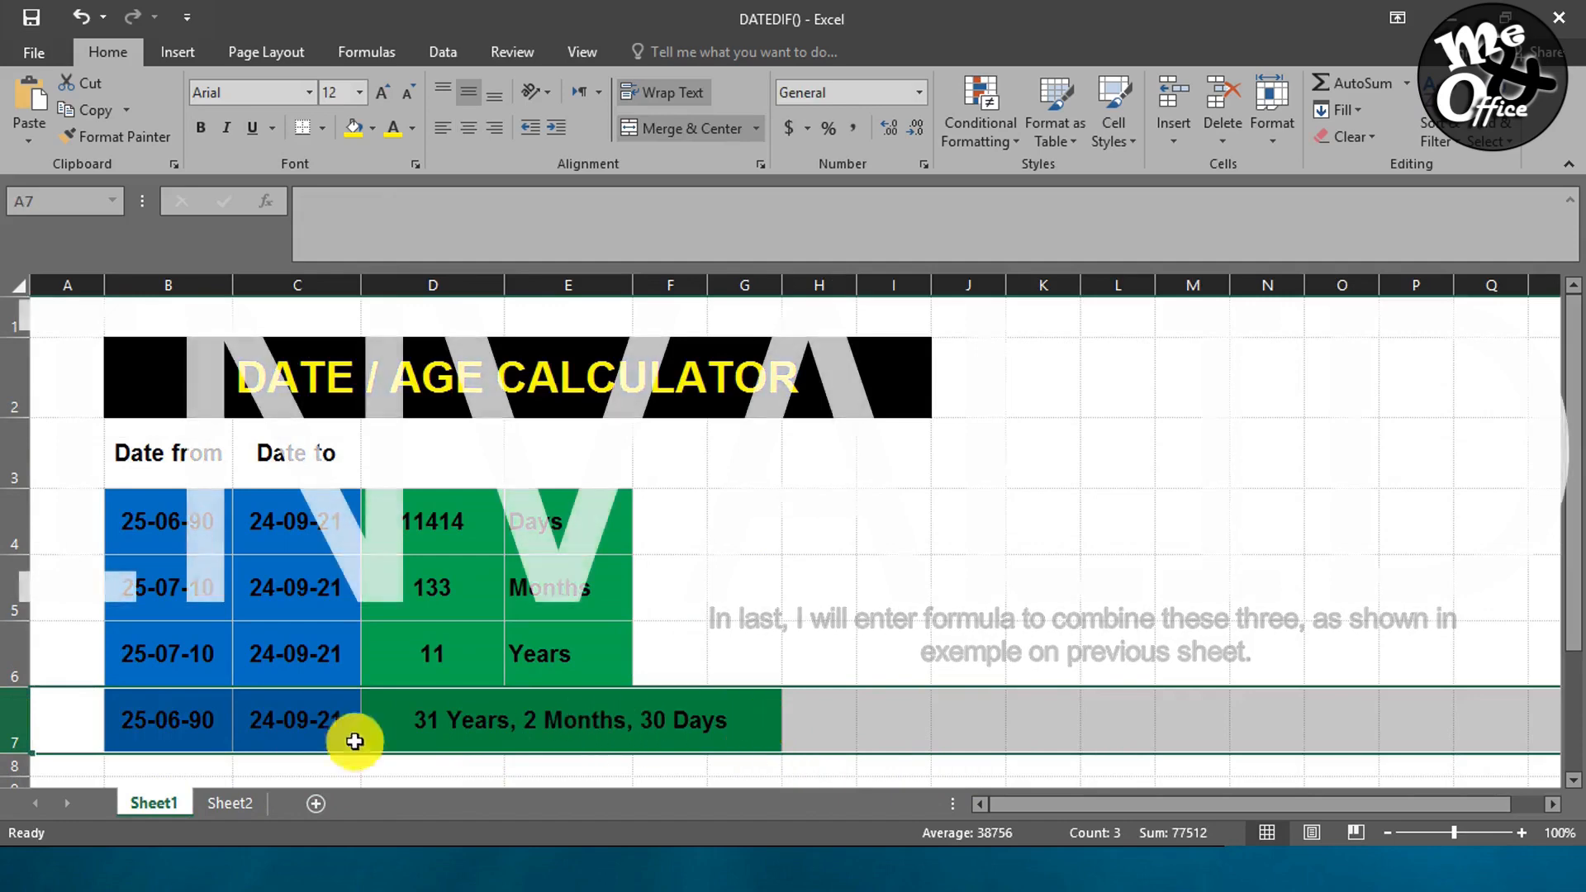
click(236, 802)
Copy the From and To dates from row 5 down to row 6 and merge and center cells D6 to L6.
click(471, 583)
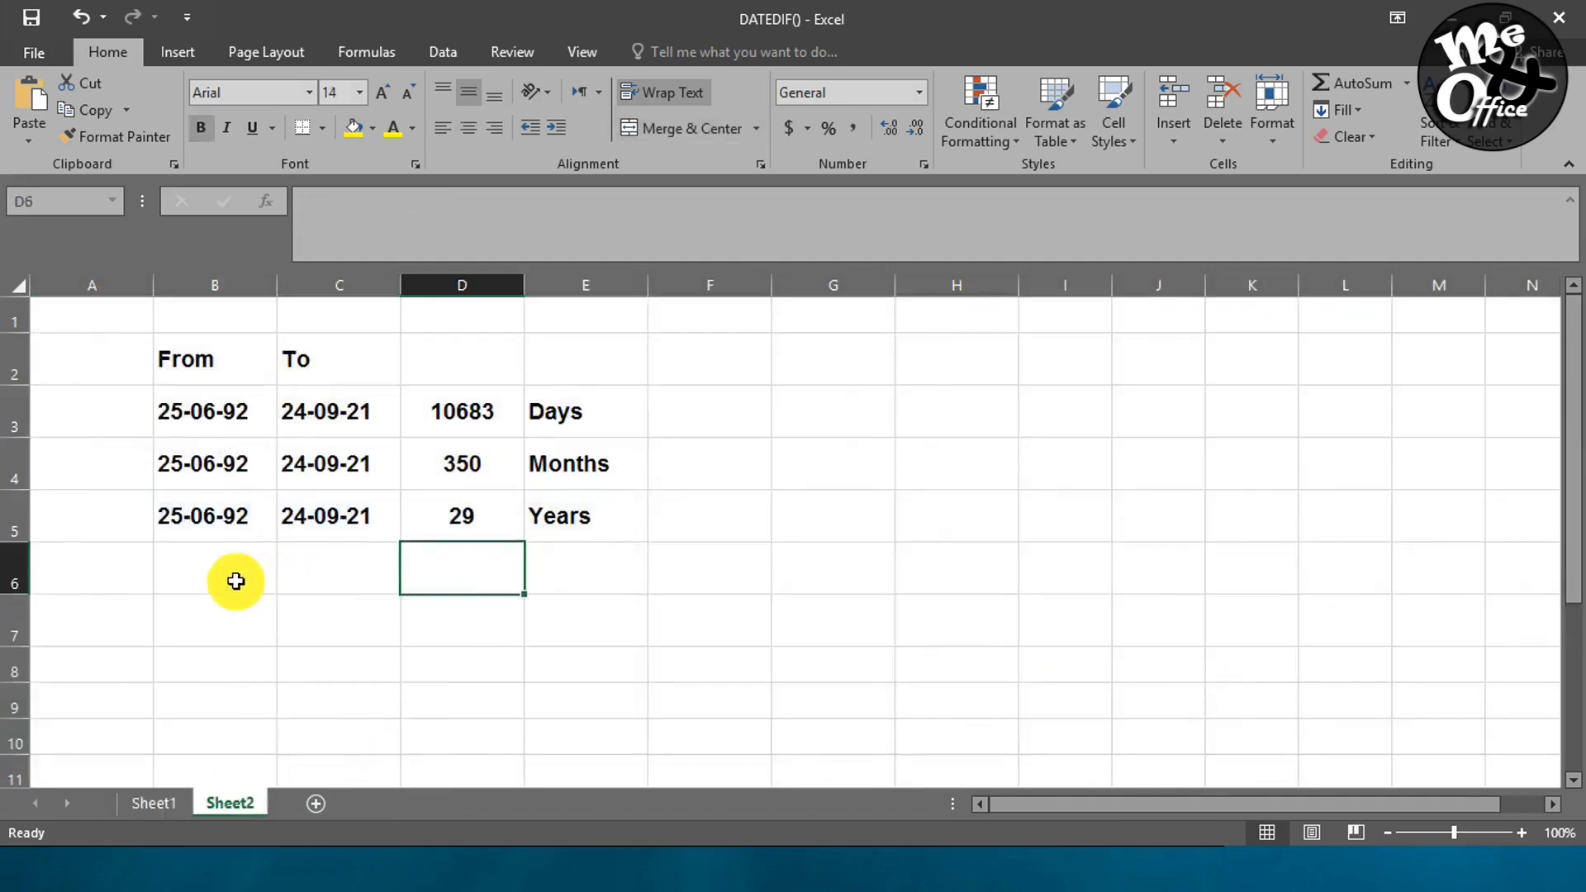
click(237, 582)
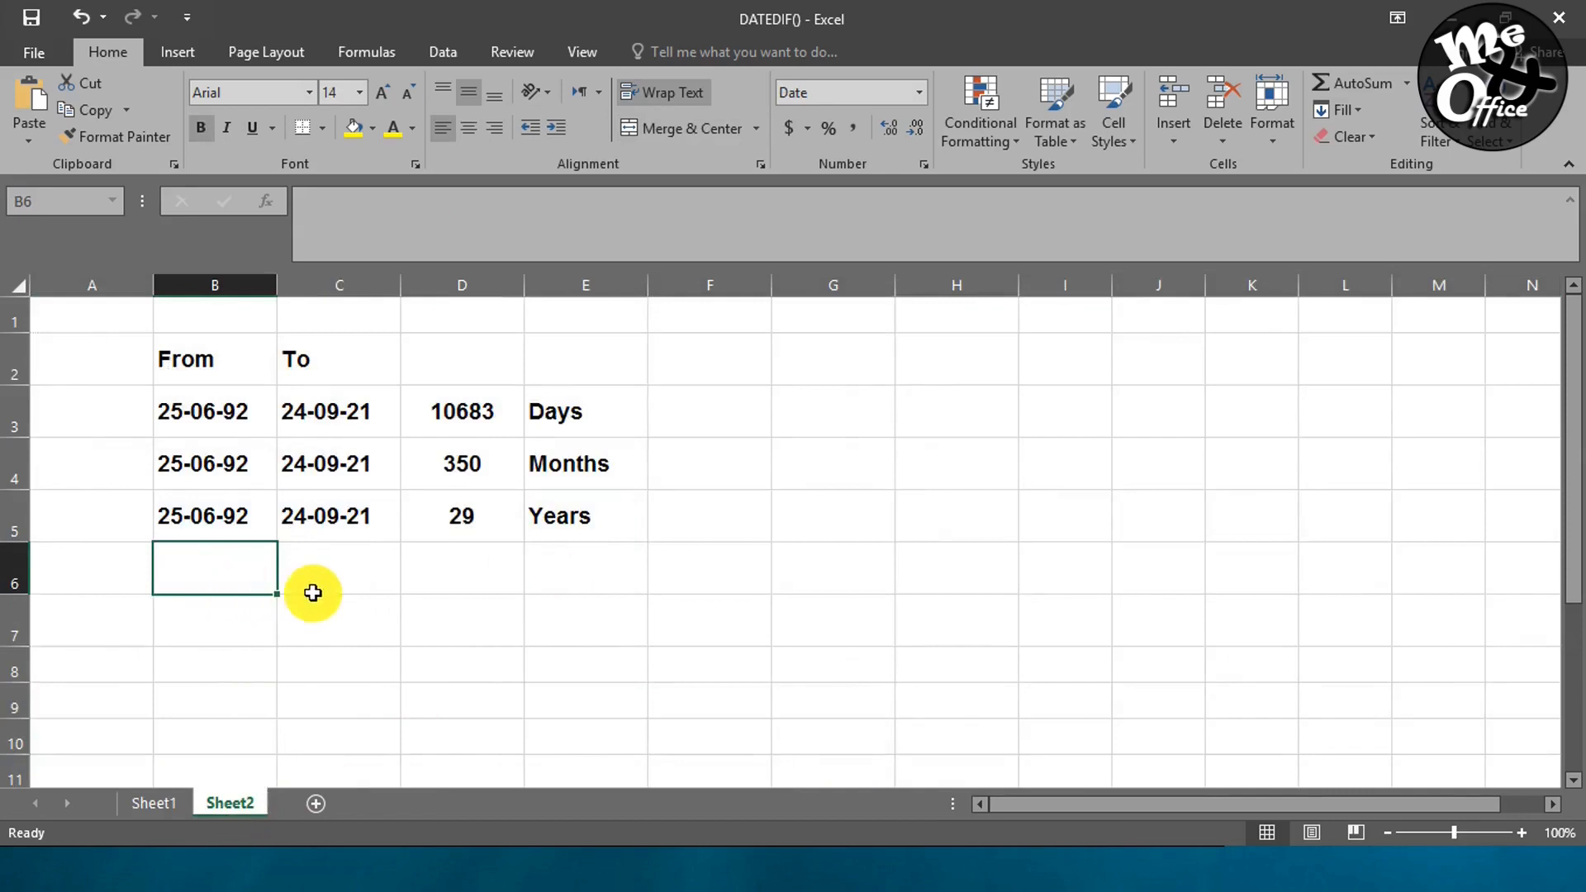
drag(239, 508, 1331, 572)
click(545, 588)
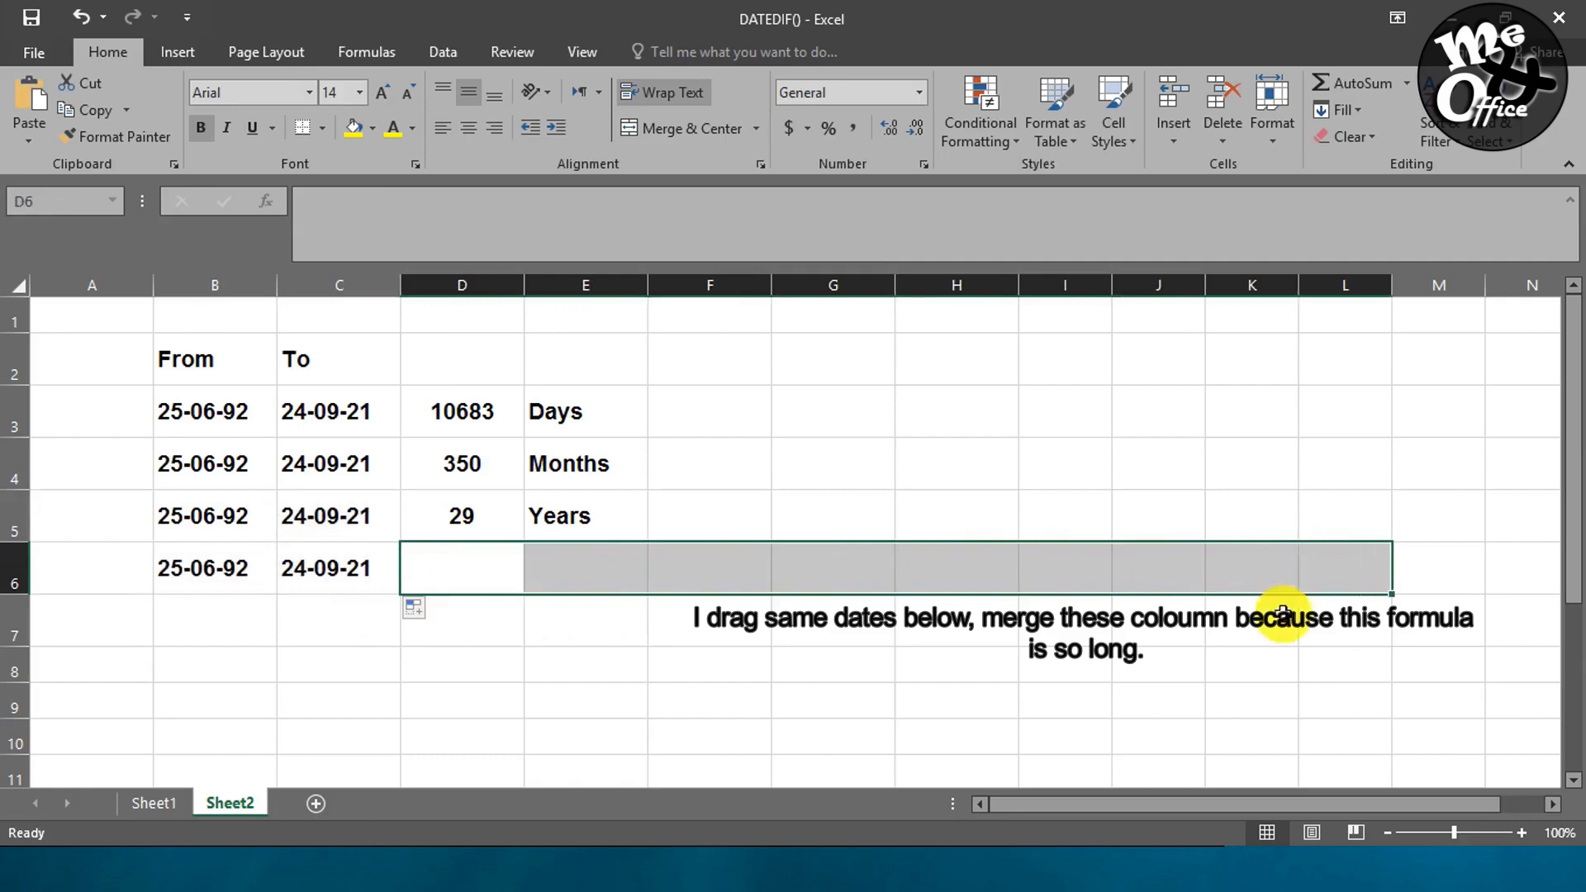
click(692, 125)
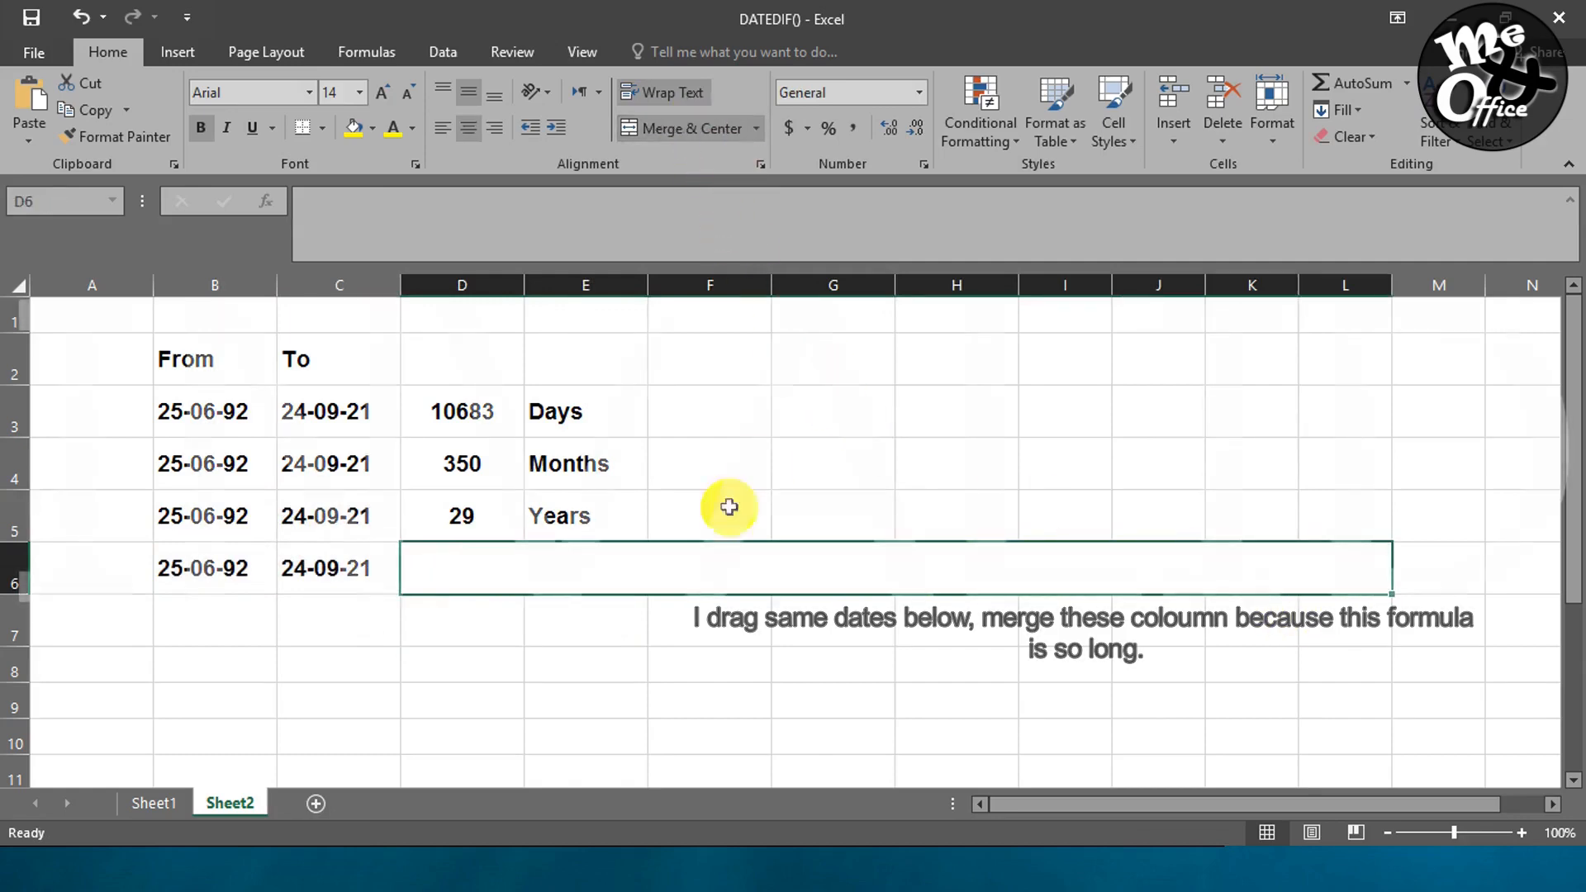
Left-align the contents of the merged cell D6:L6.
double_click(443, 564)
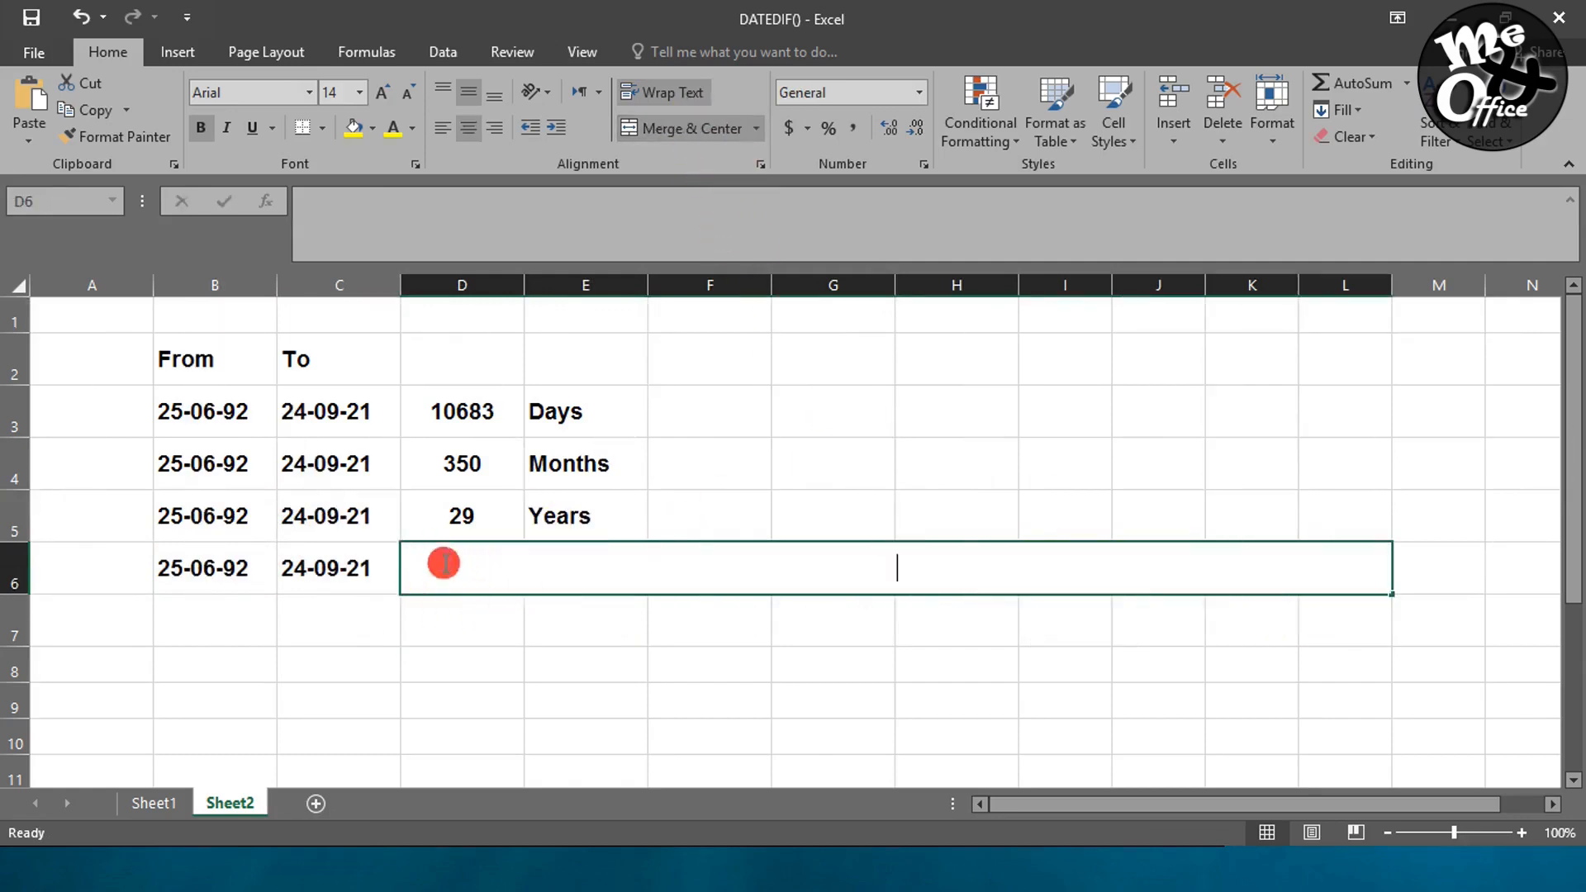
click(631, 641)
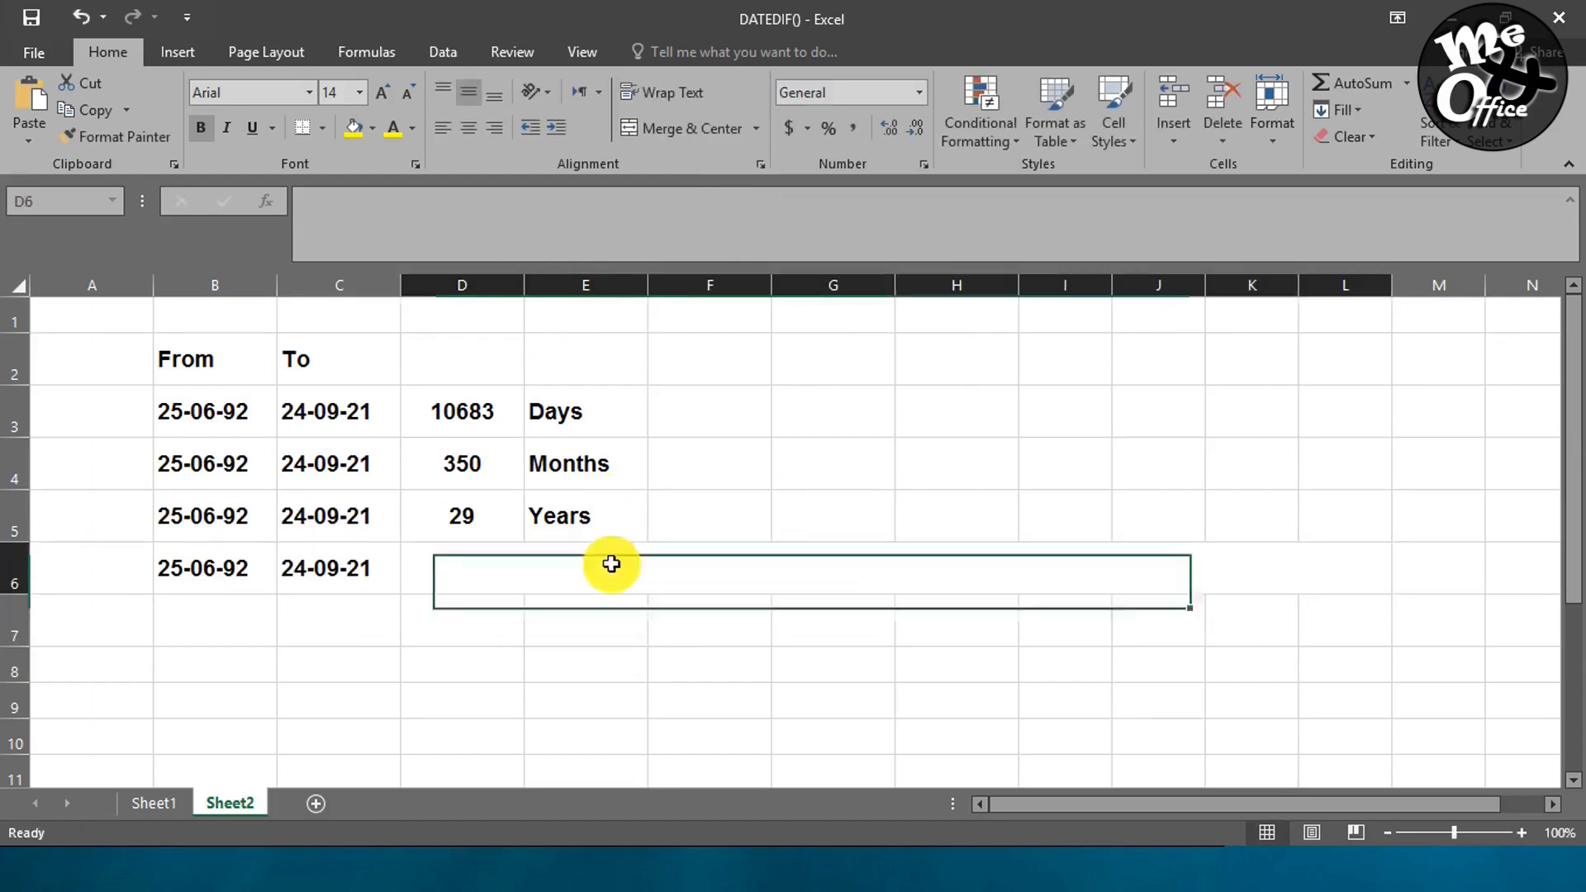
click(442, 126)
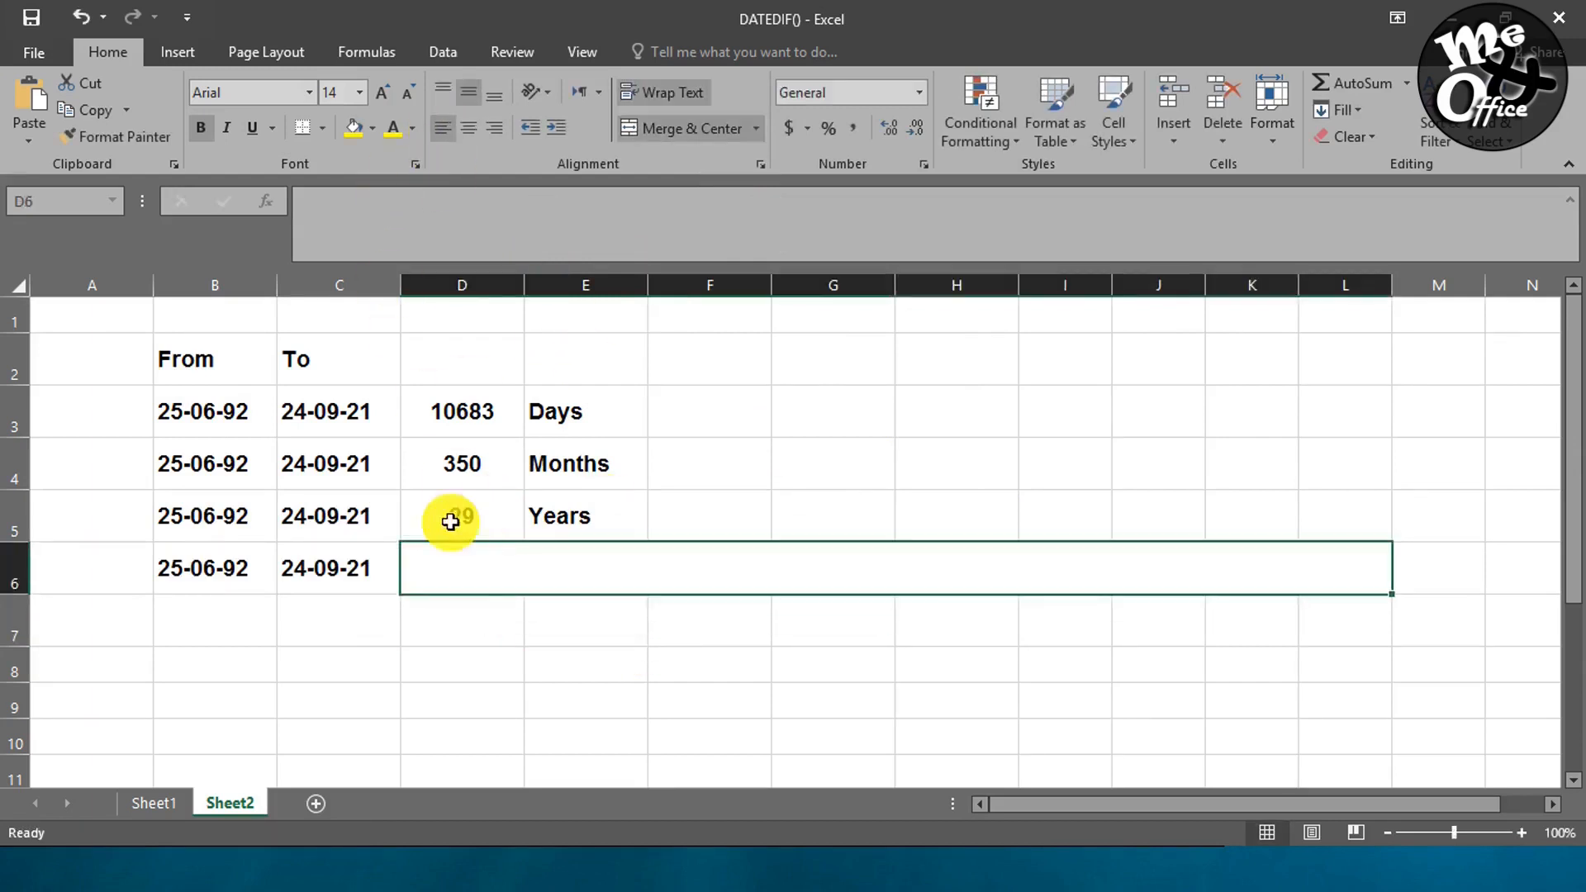
Begin the combined age formula in the merged cell D6 with =DATEDIF(B6,C6, using the dates in row 6.
double_click(464, 579)
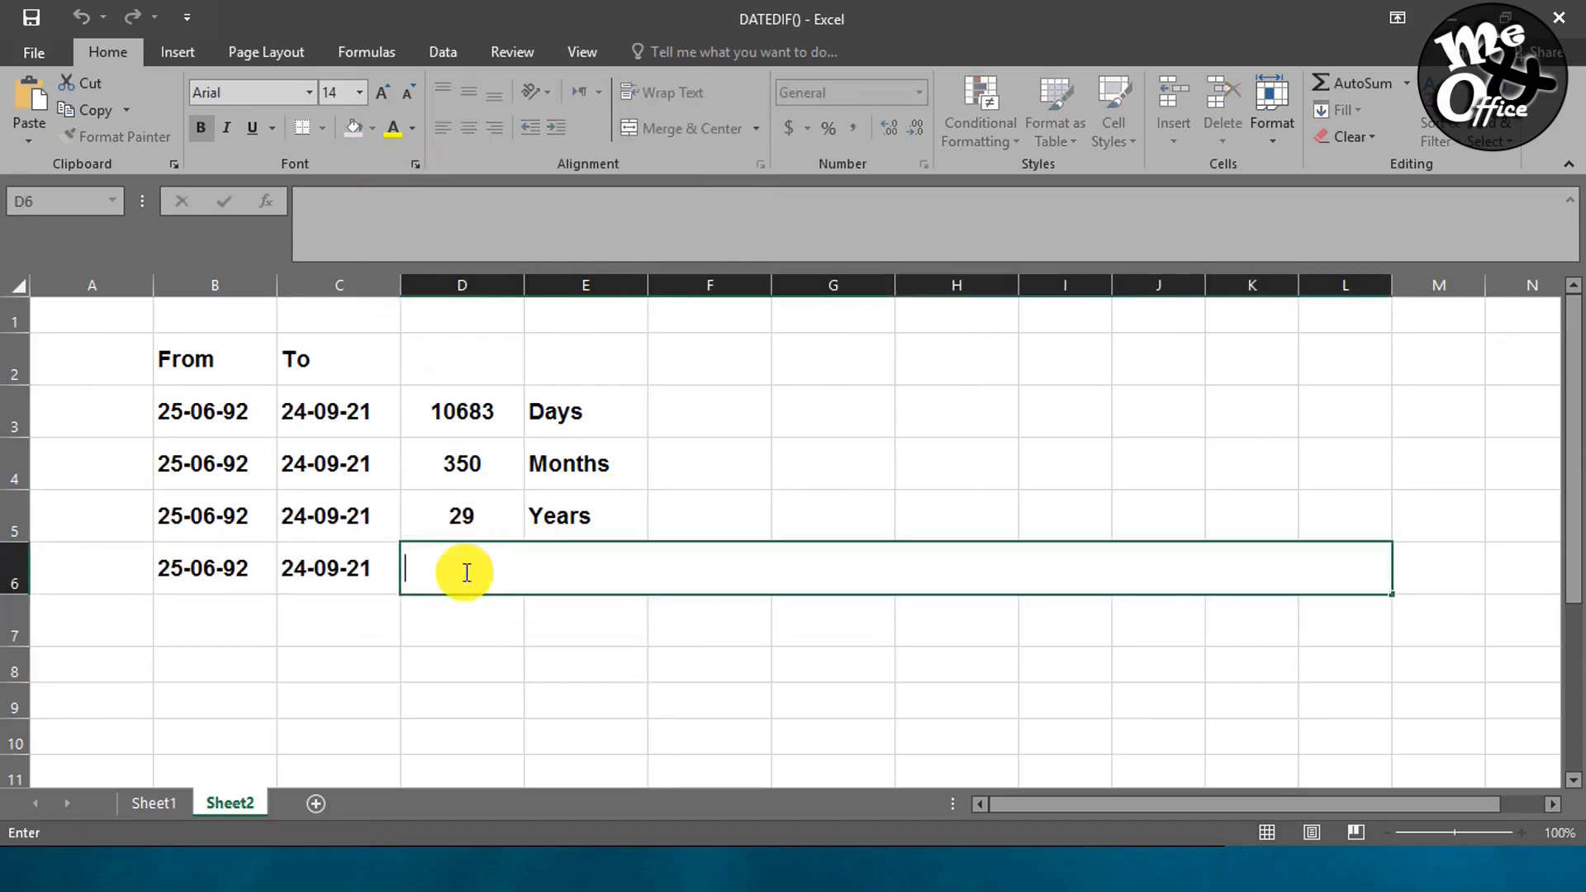
text(=)
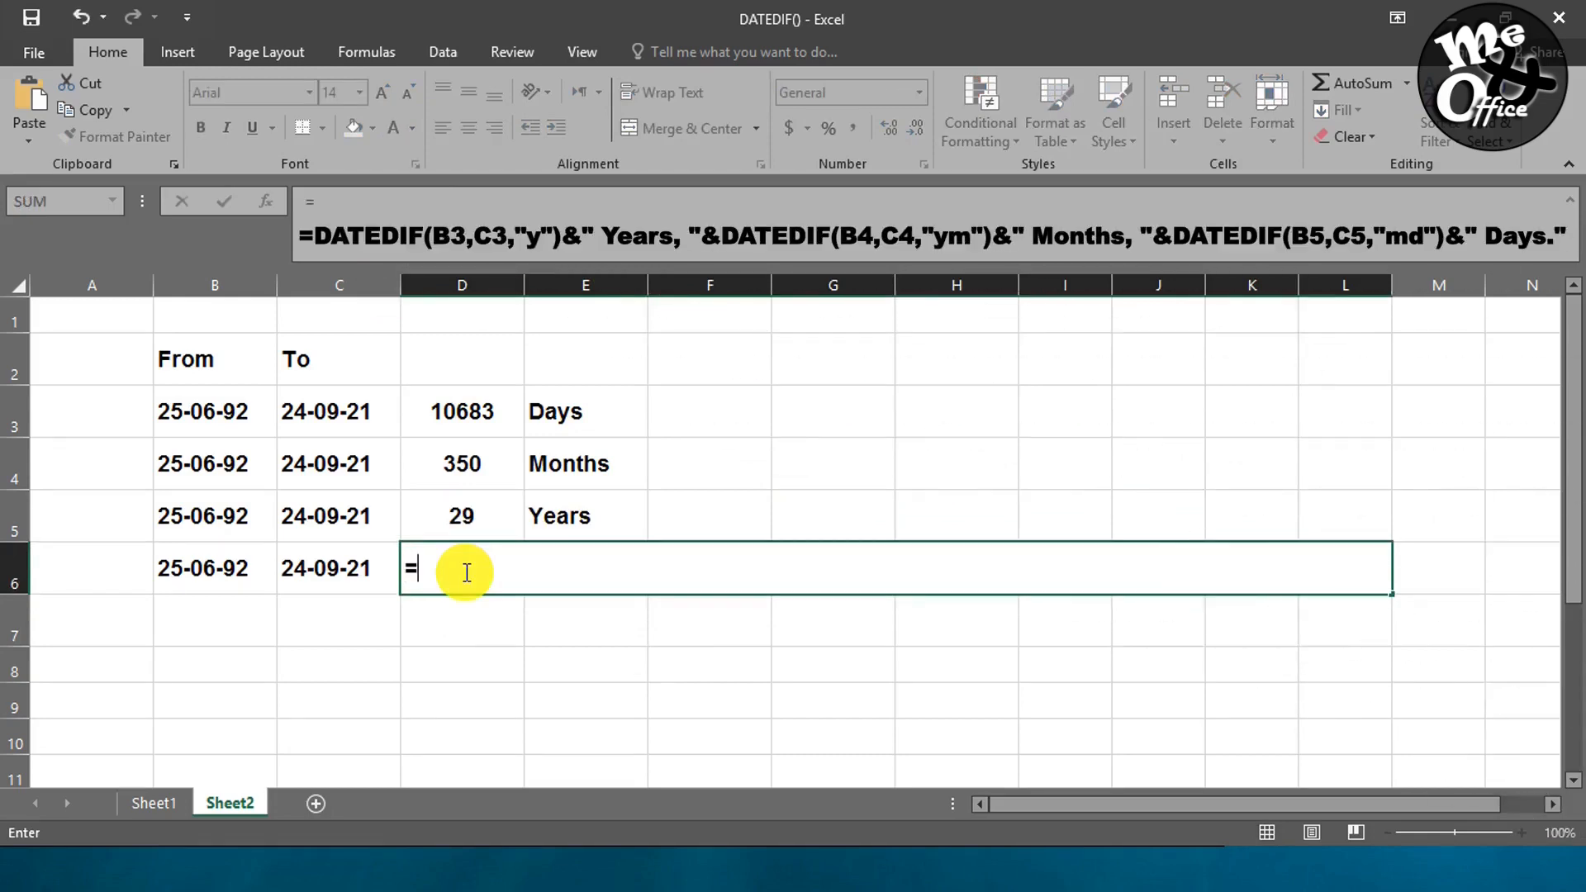
text(date)
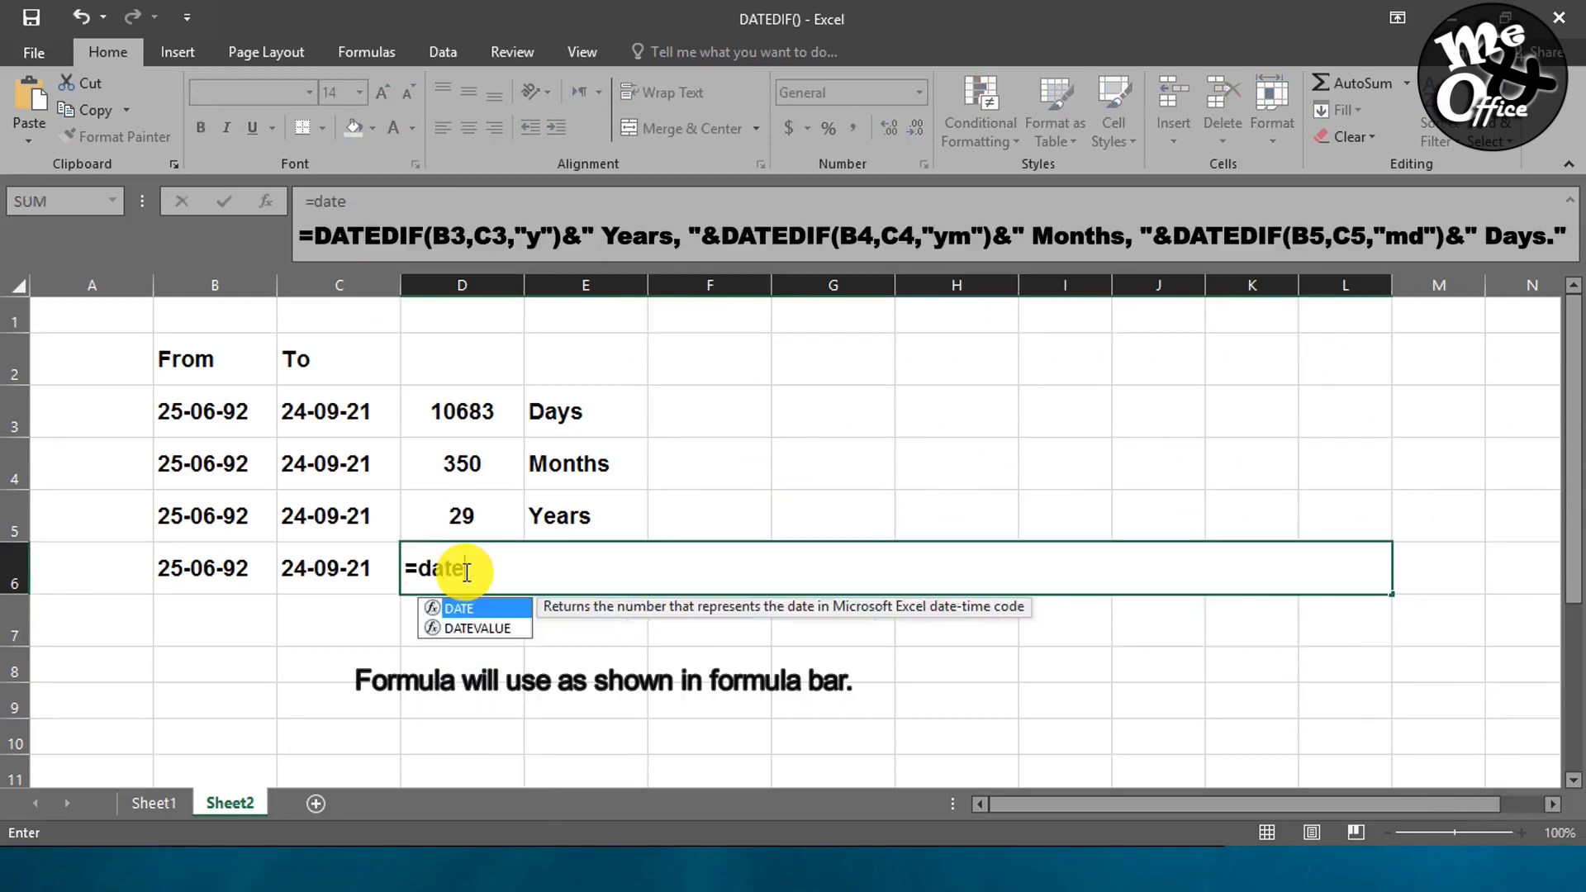
text(dif()
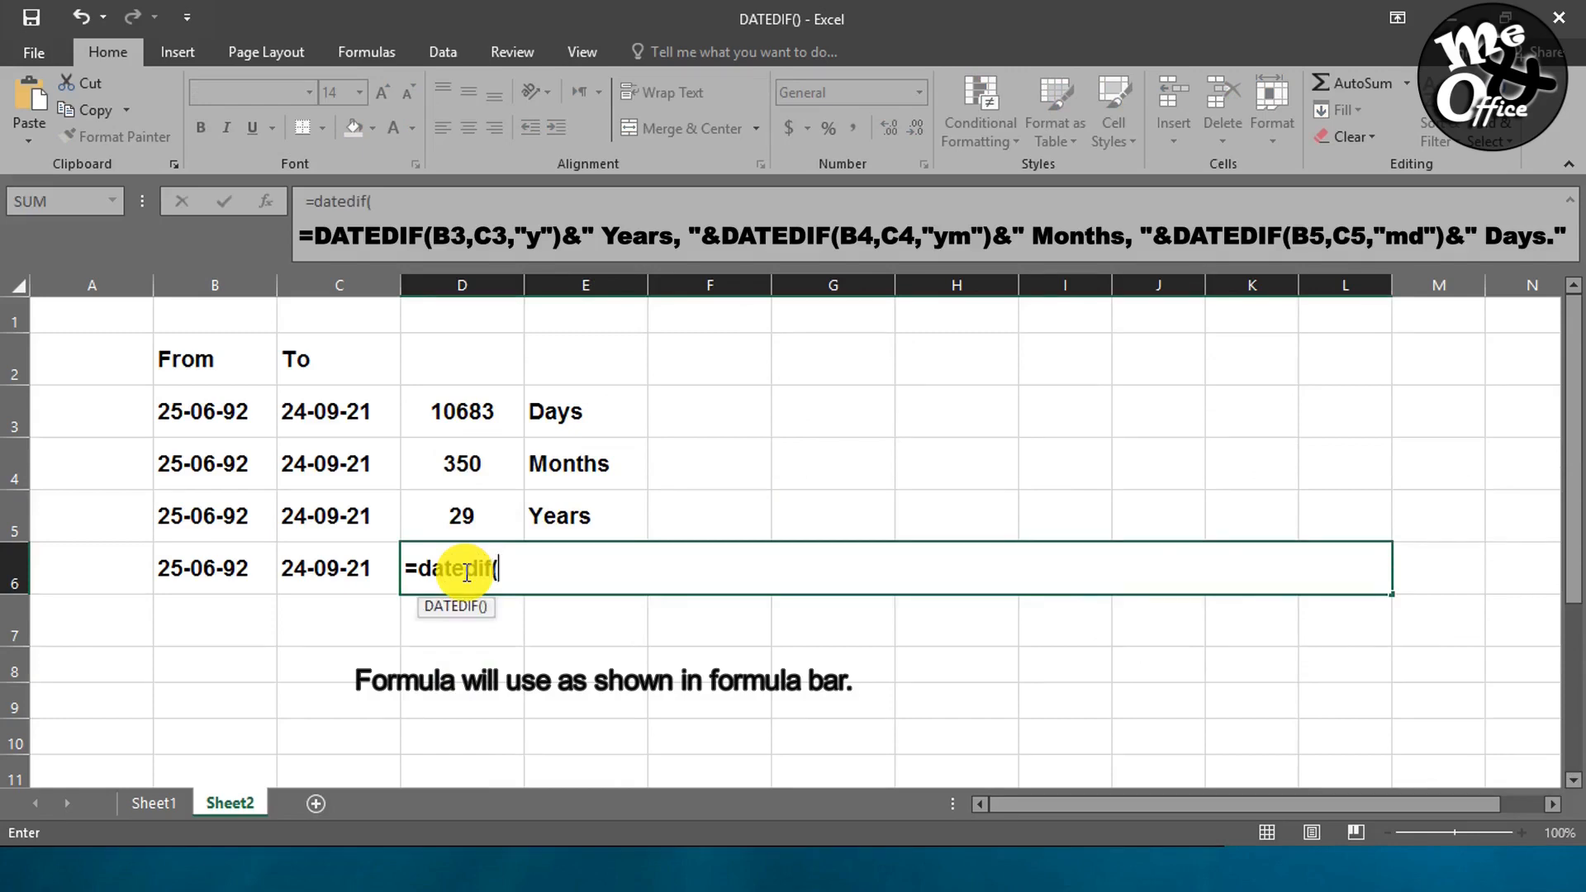
click(235, 562)
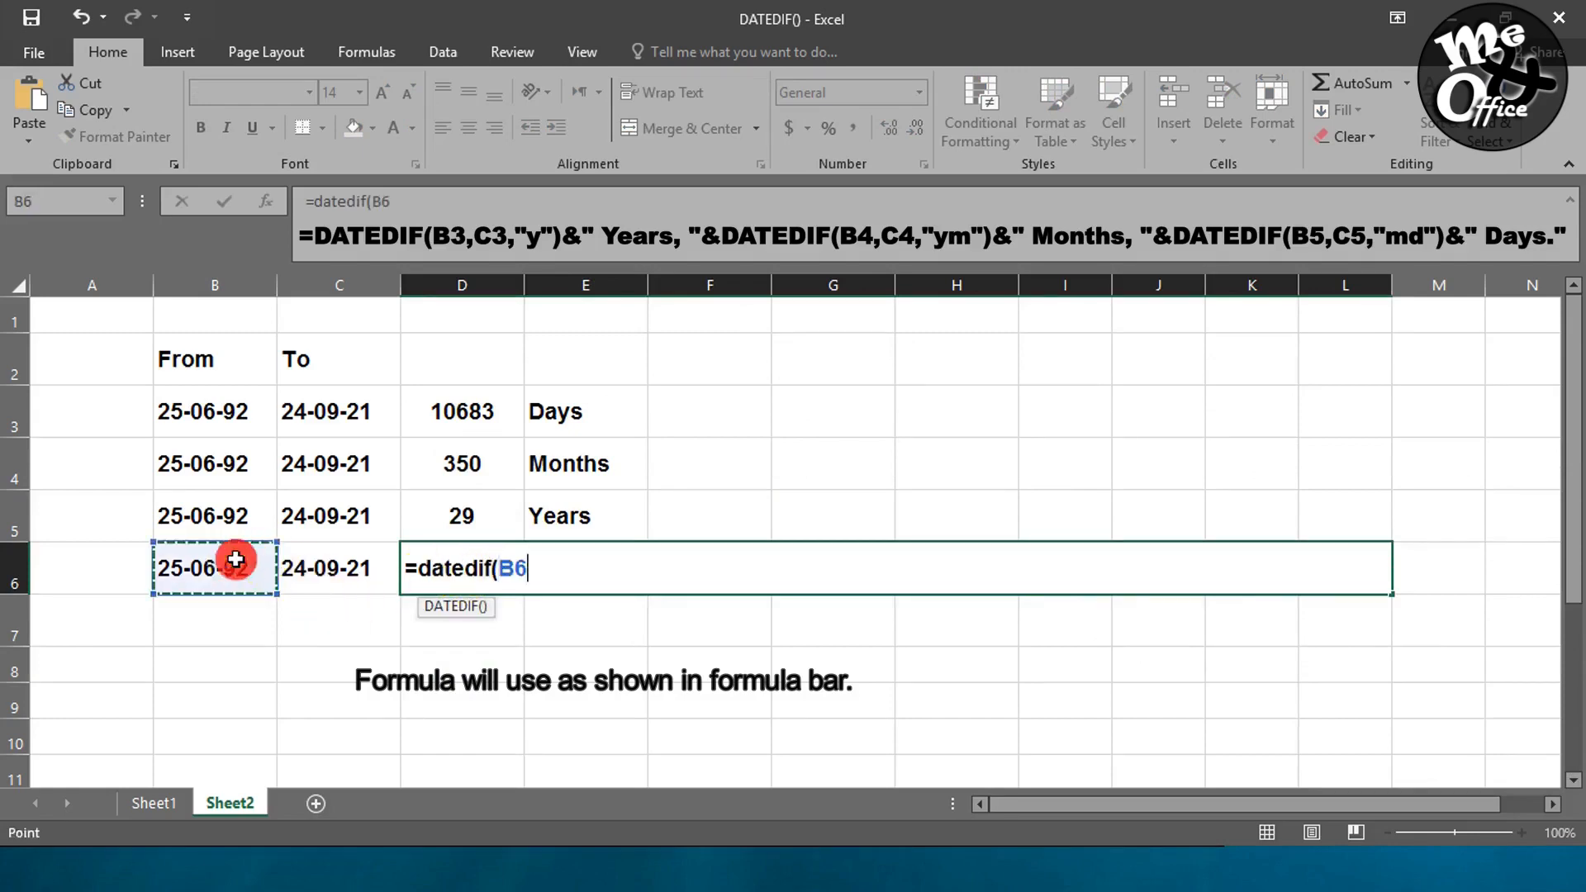
text(,)
click(330, 569)
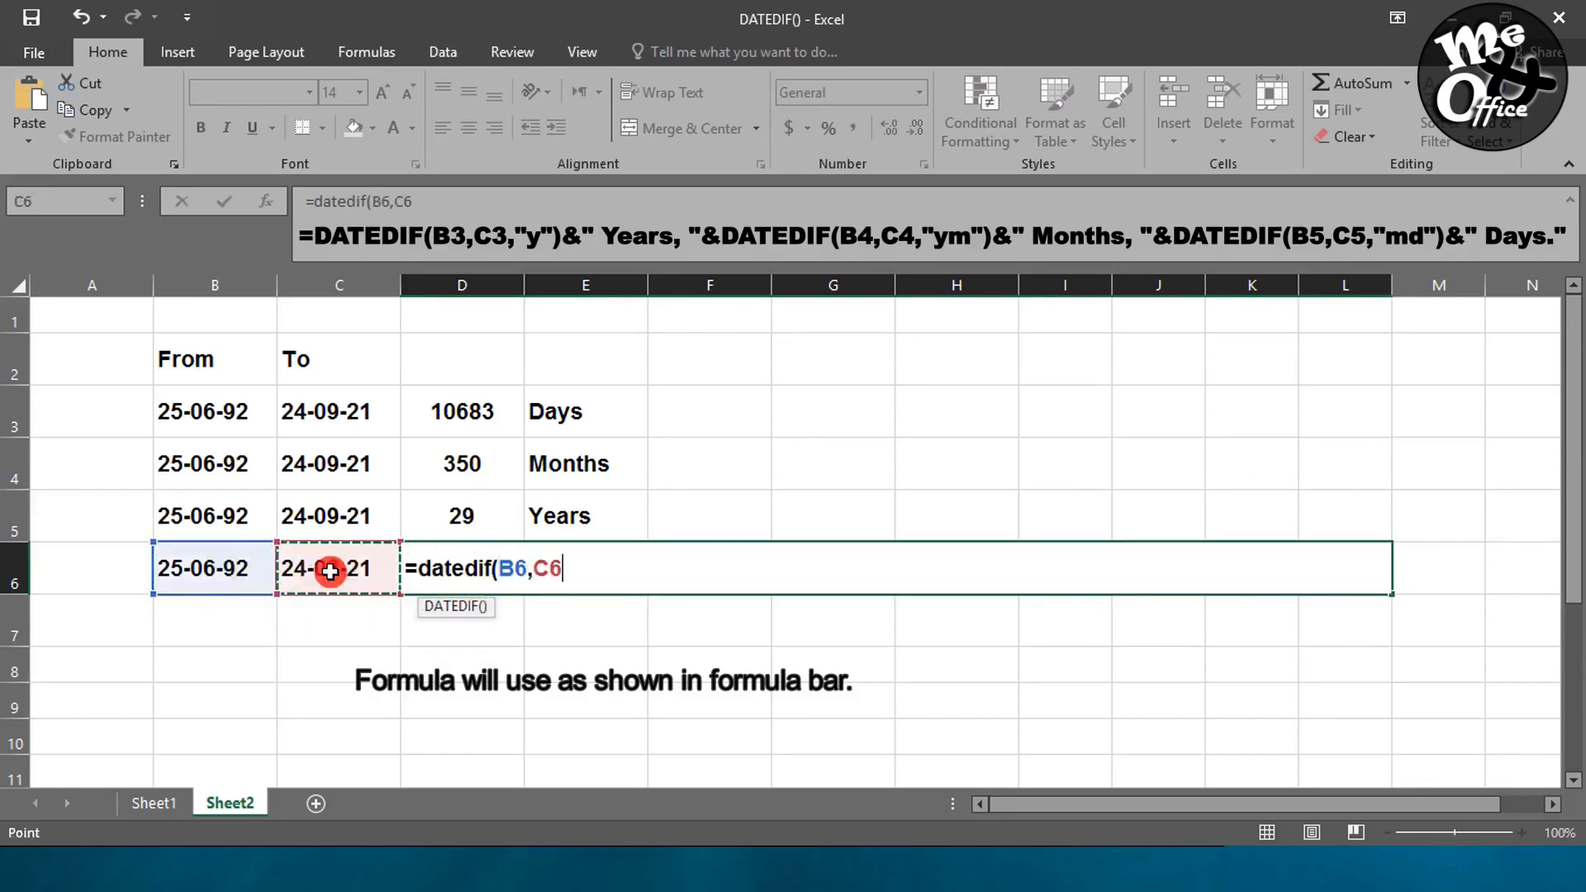
text(,)
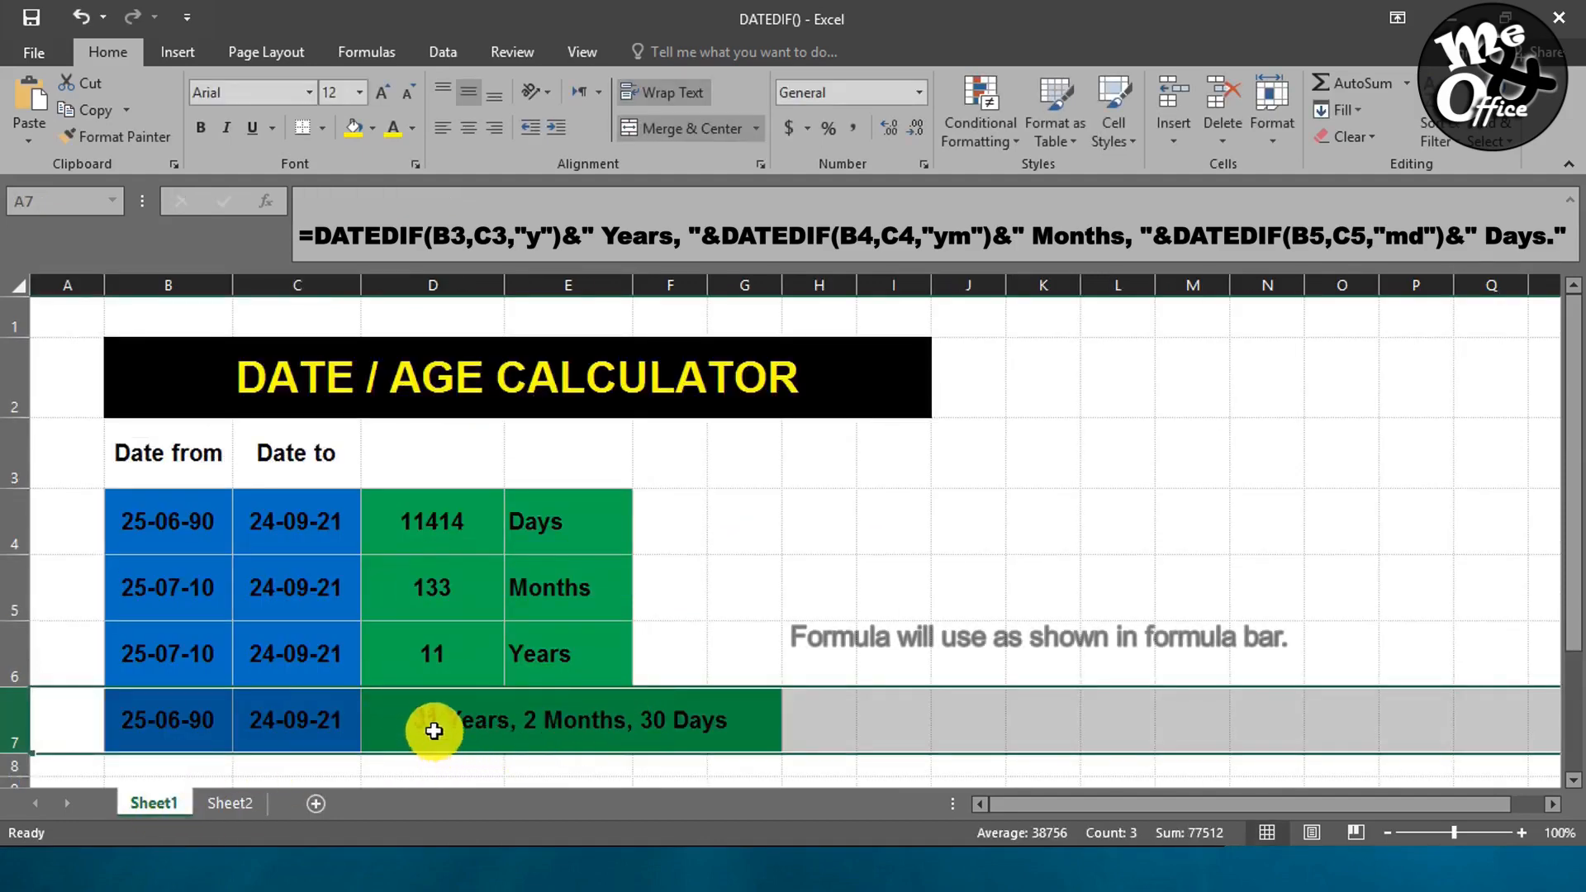
Inspect the combined DATEDIF formula in cell D7 of the Sheet1 calculator.
click(434, 731)
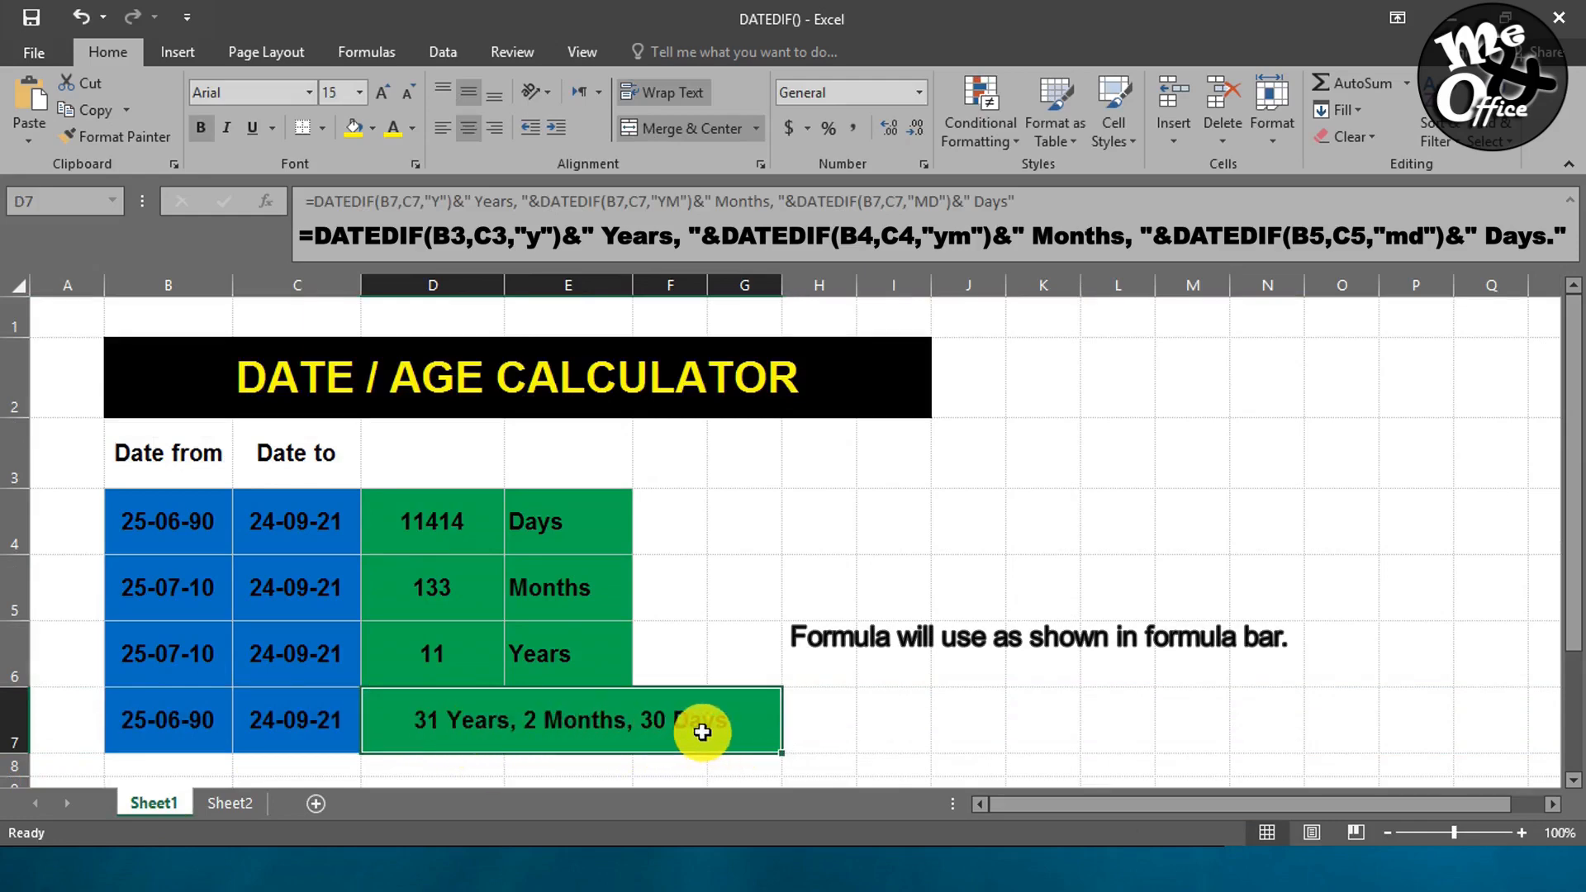
Return to Sheet2 and append &" Years, " to the =DATEDIF(B6,C6,"y") formula in merged cell D6.
click(232, 802)
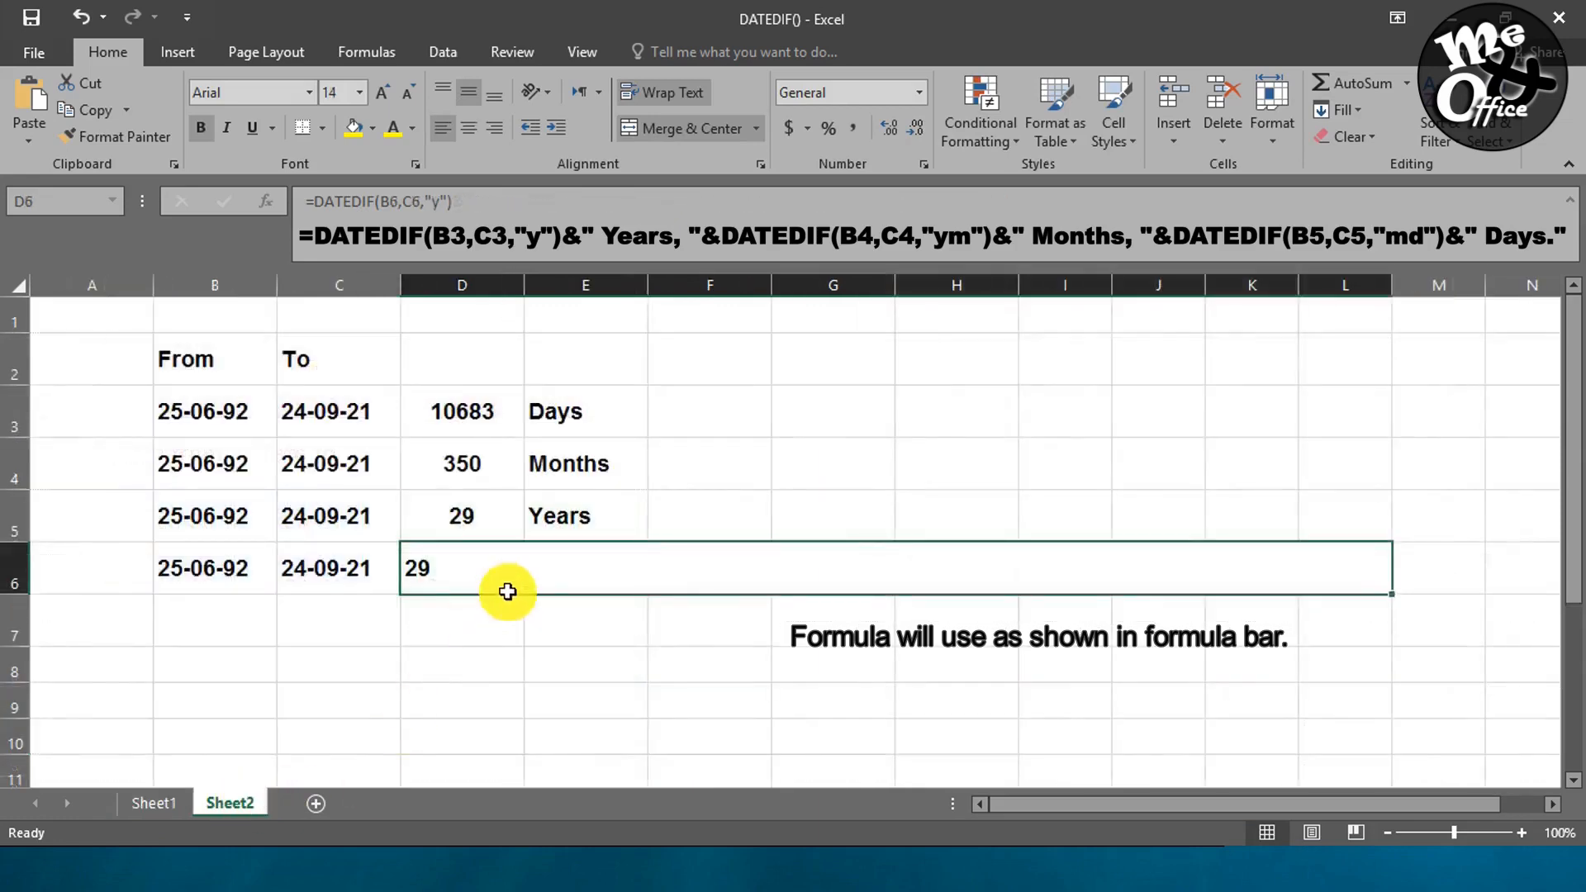
click(459, 202)
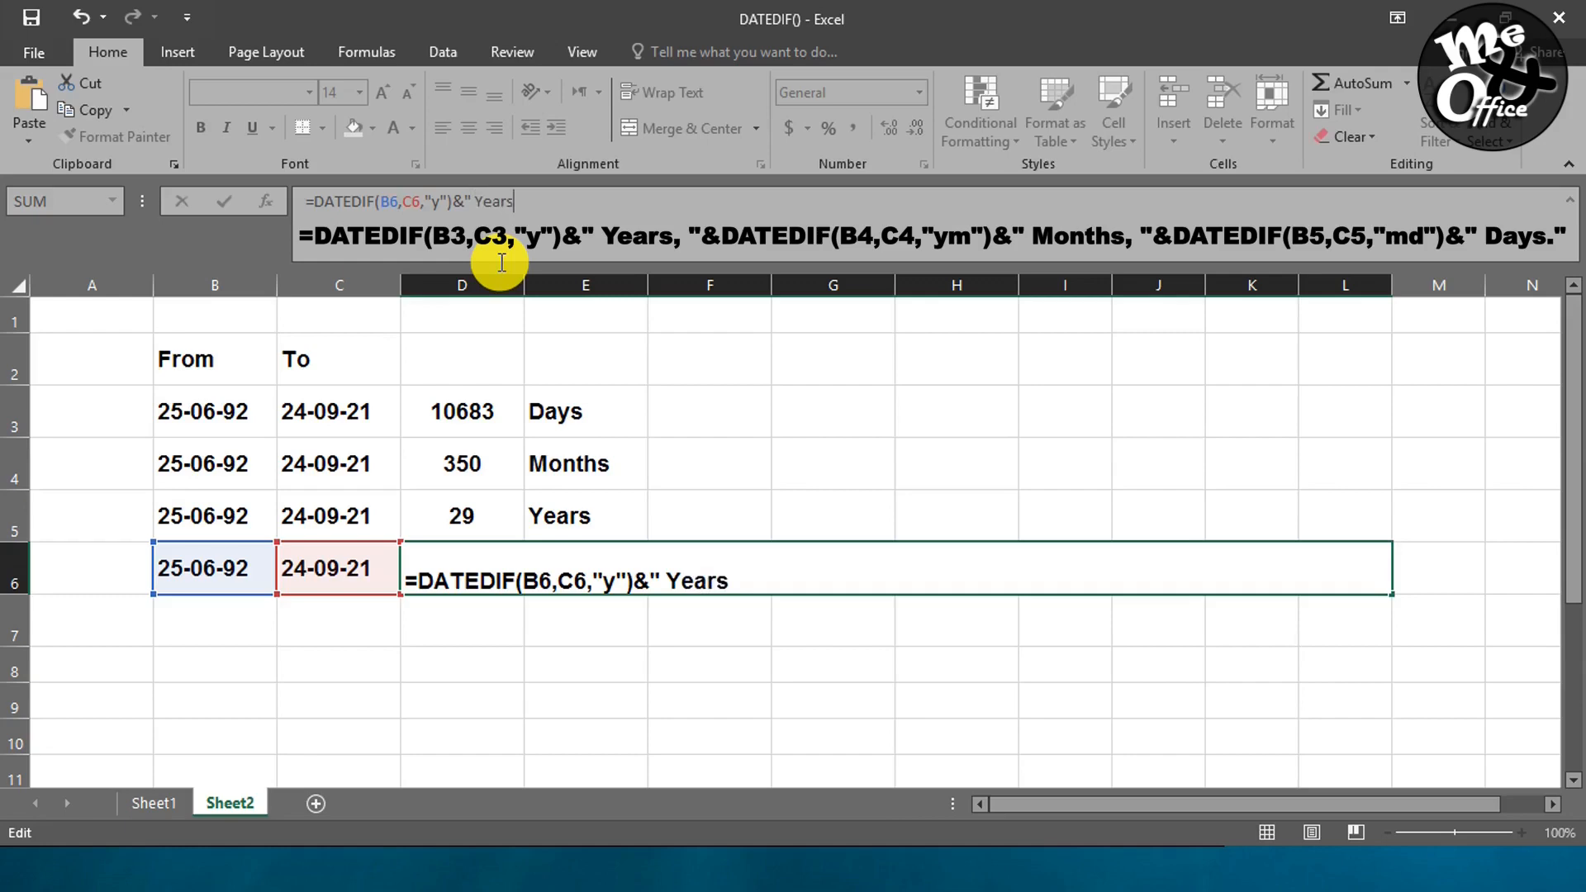
text(, )
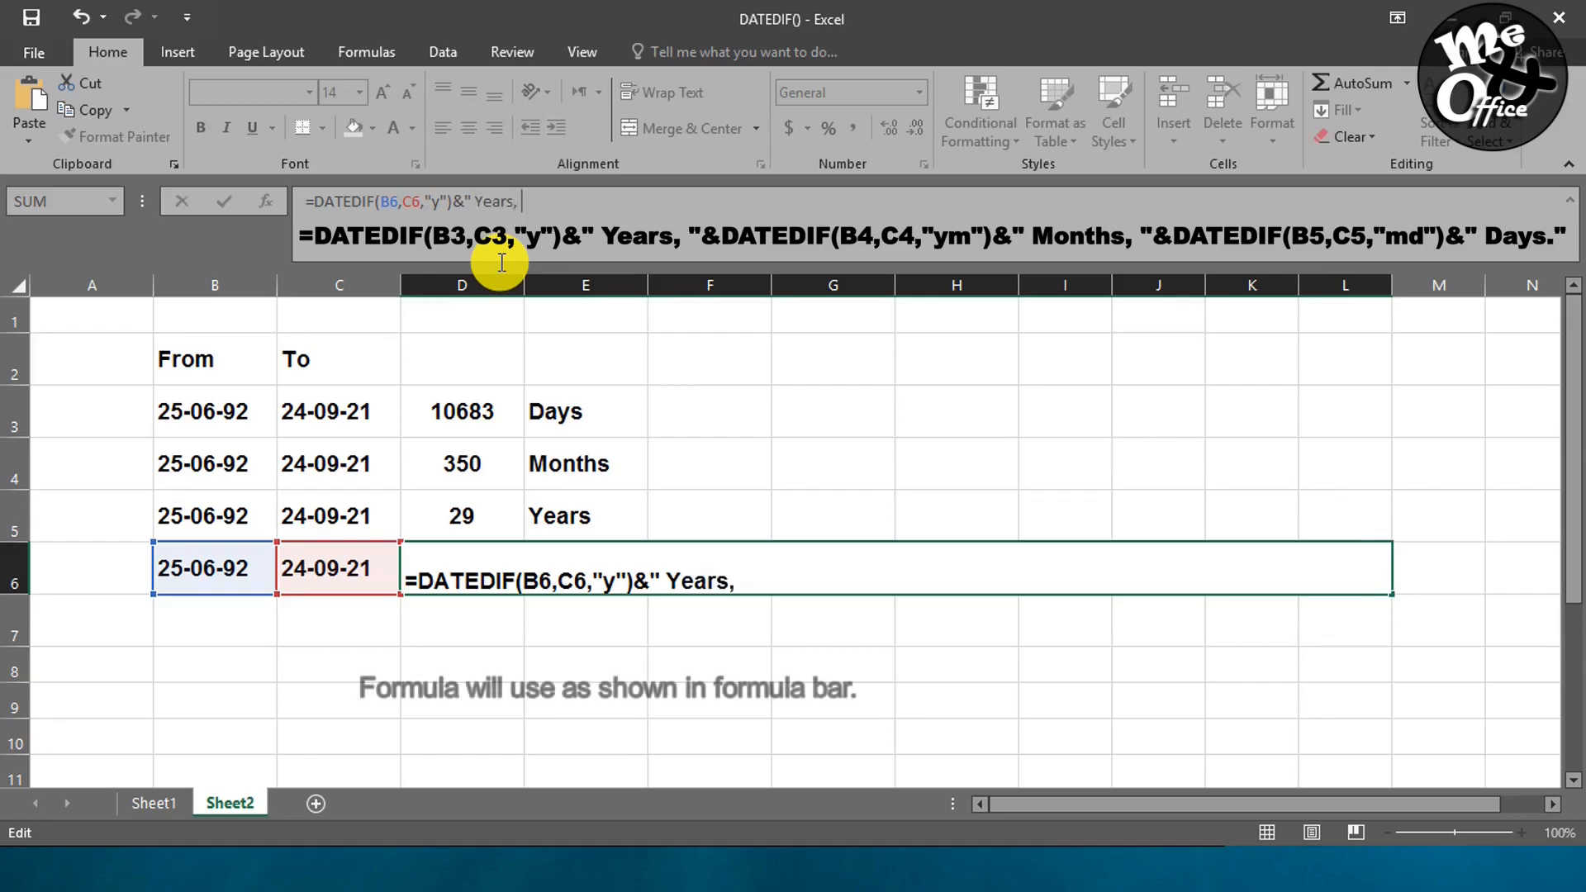
text(")
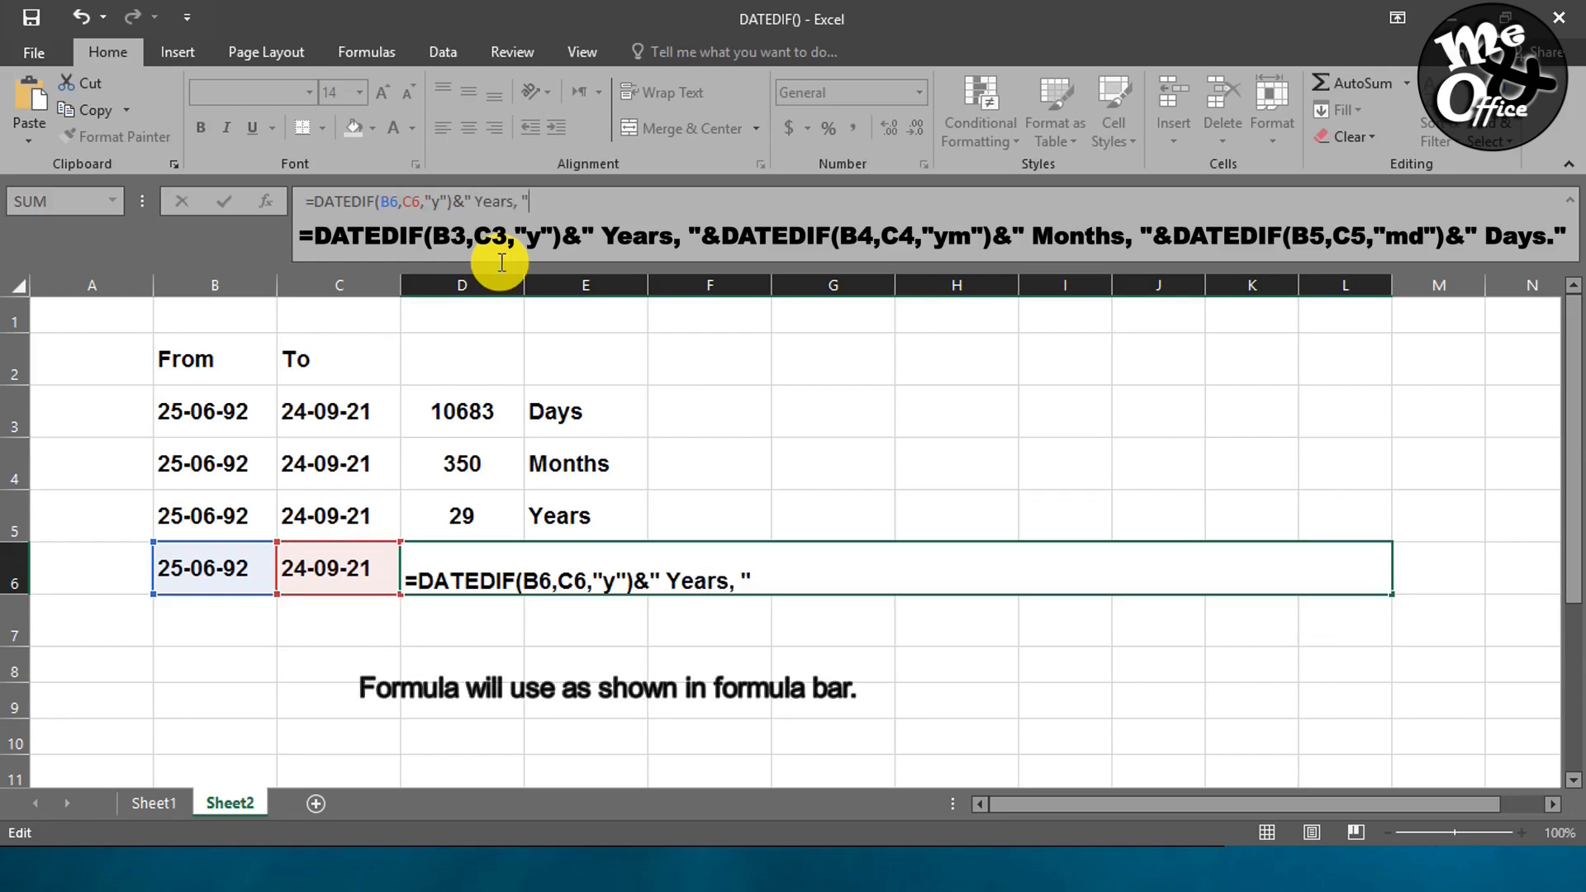
Extend the D6 formula with the remaining-months part &DATEDIF(B6,C6,"ym")&" Months, " using the dates in row 6.
click(777, 585)
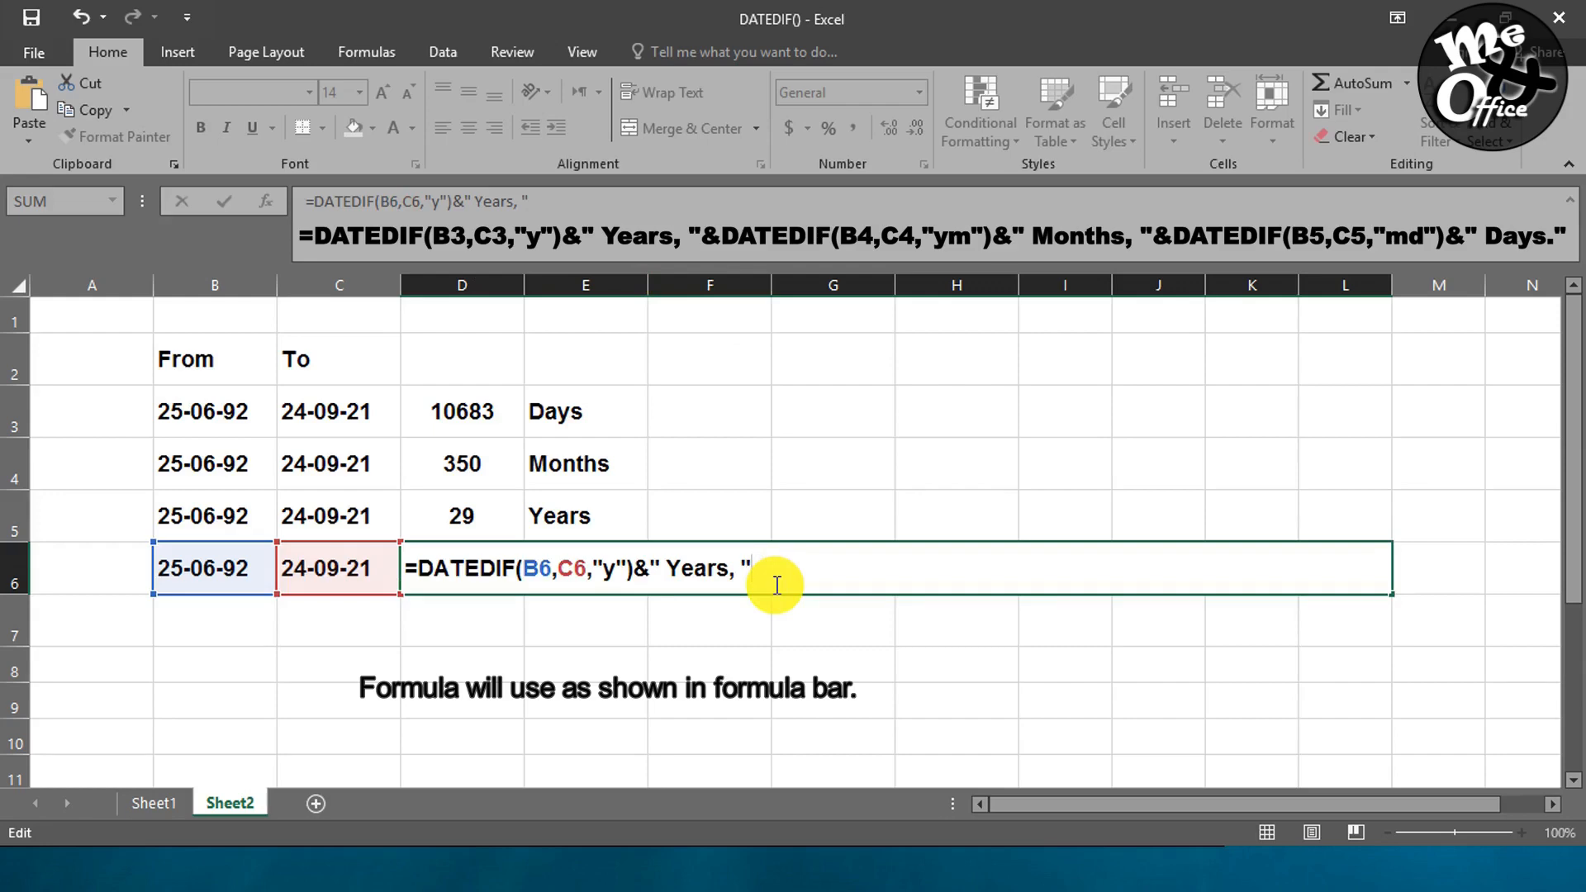
text(datedif)
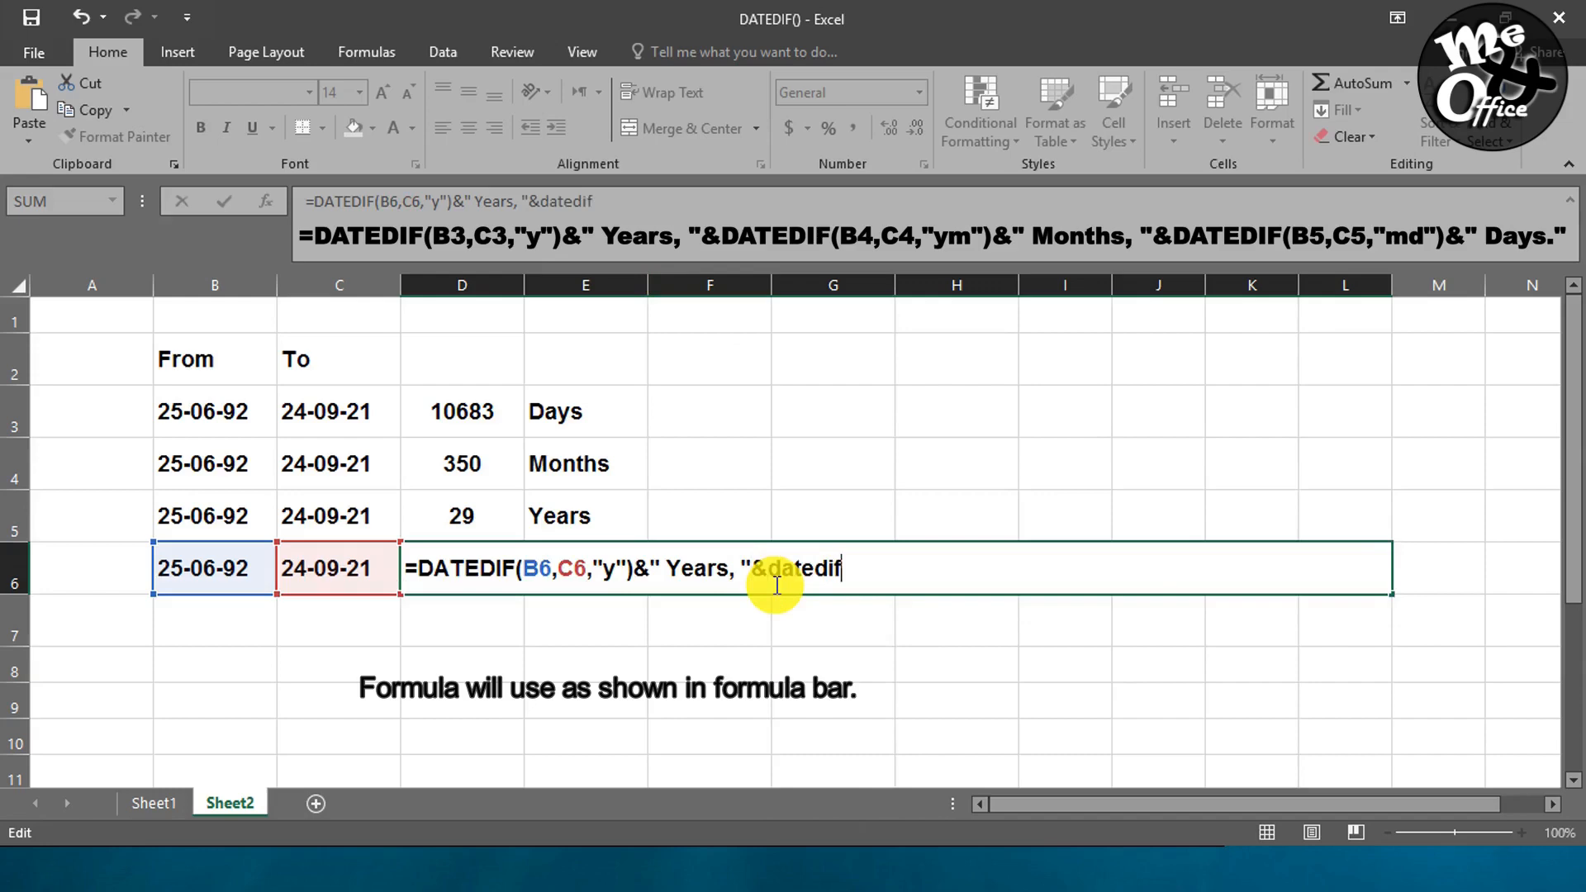
text(()
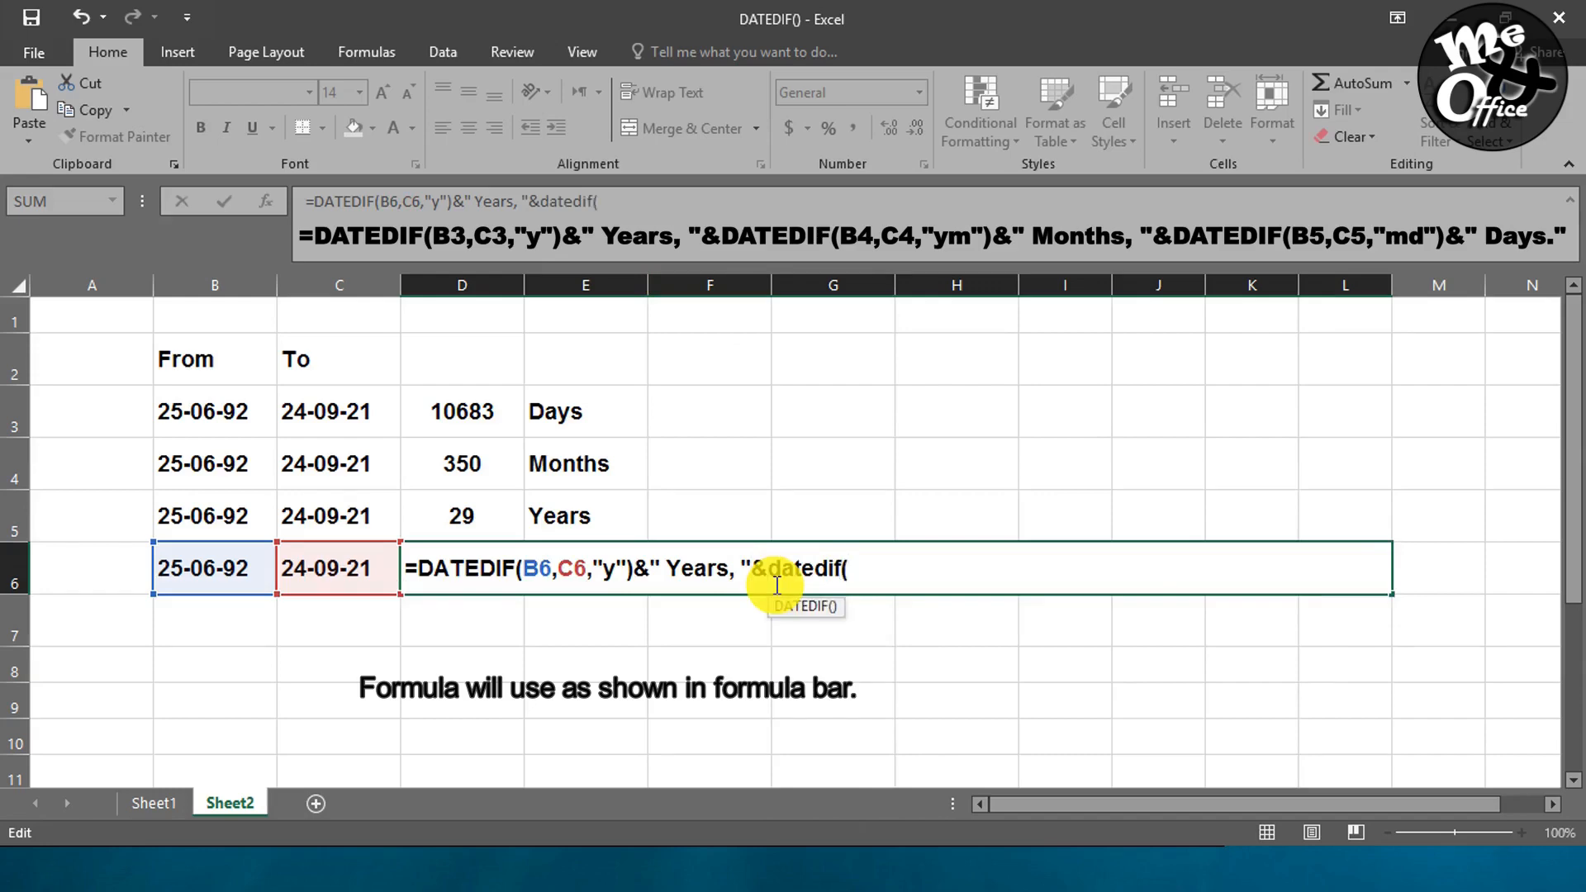
click(239, 575)
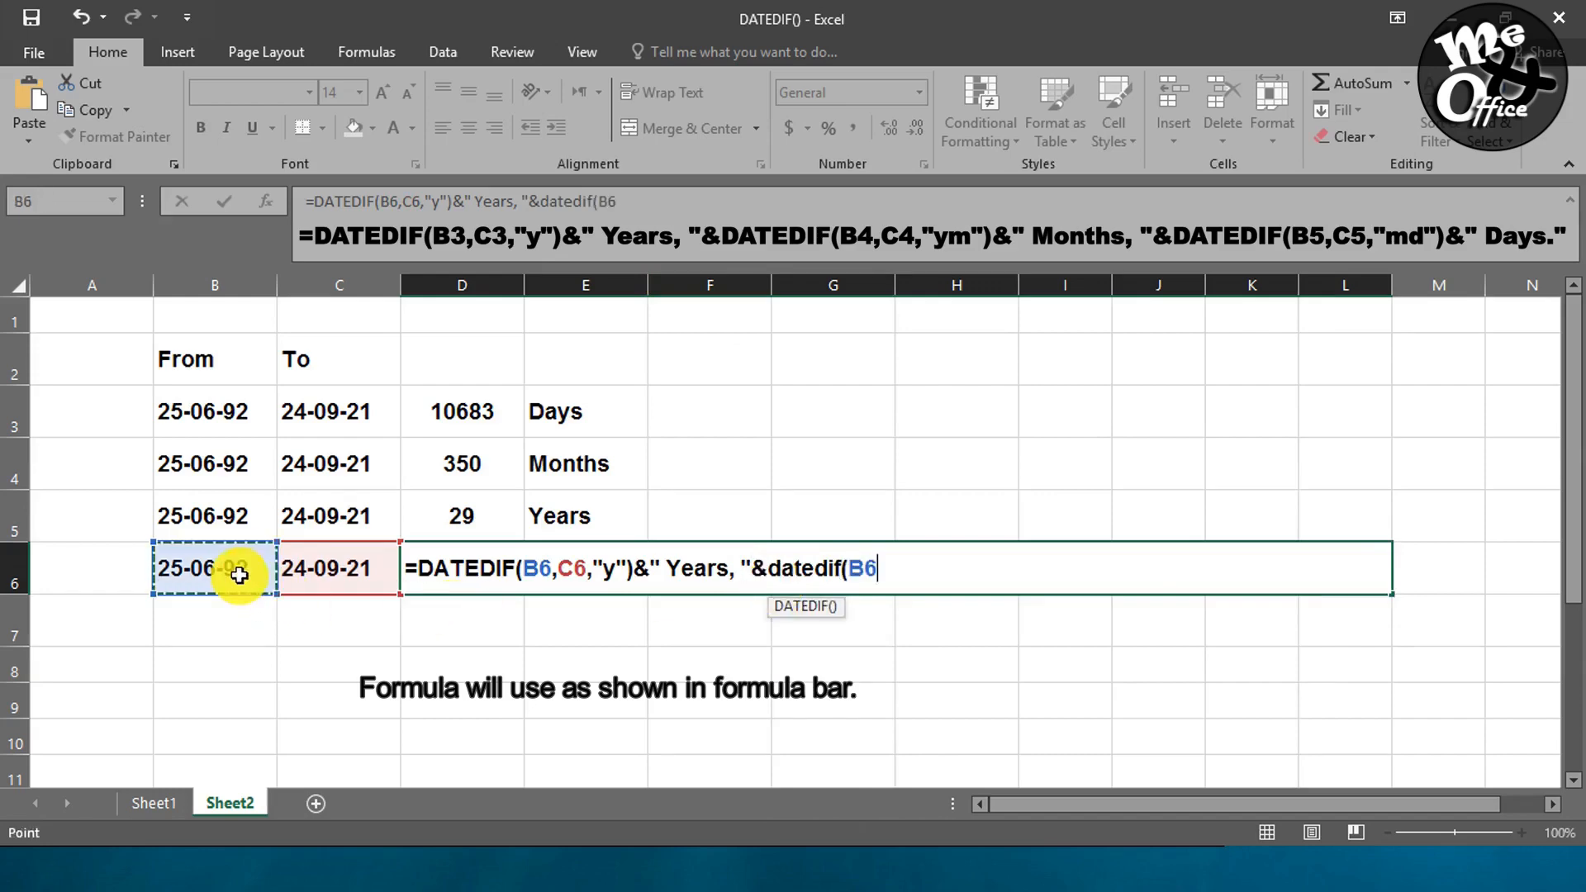
text(,)
click(335, 578)
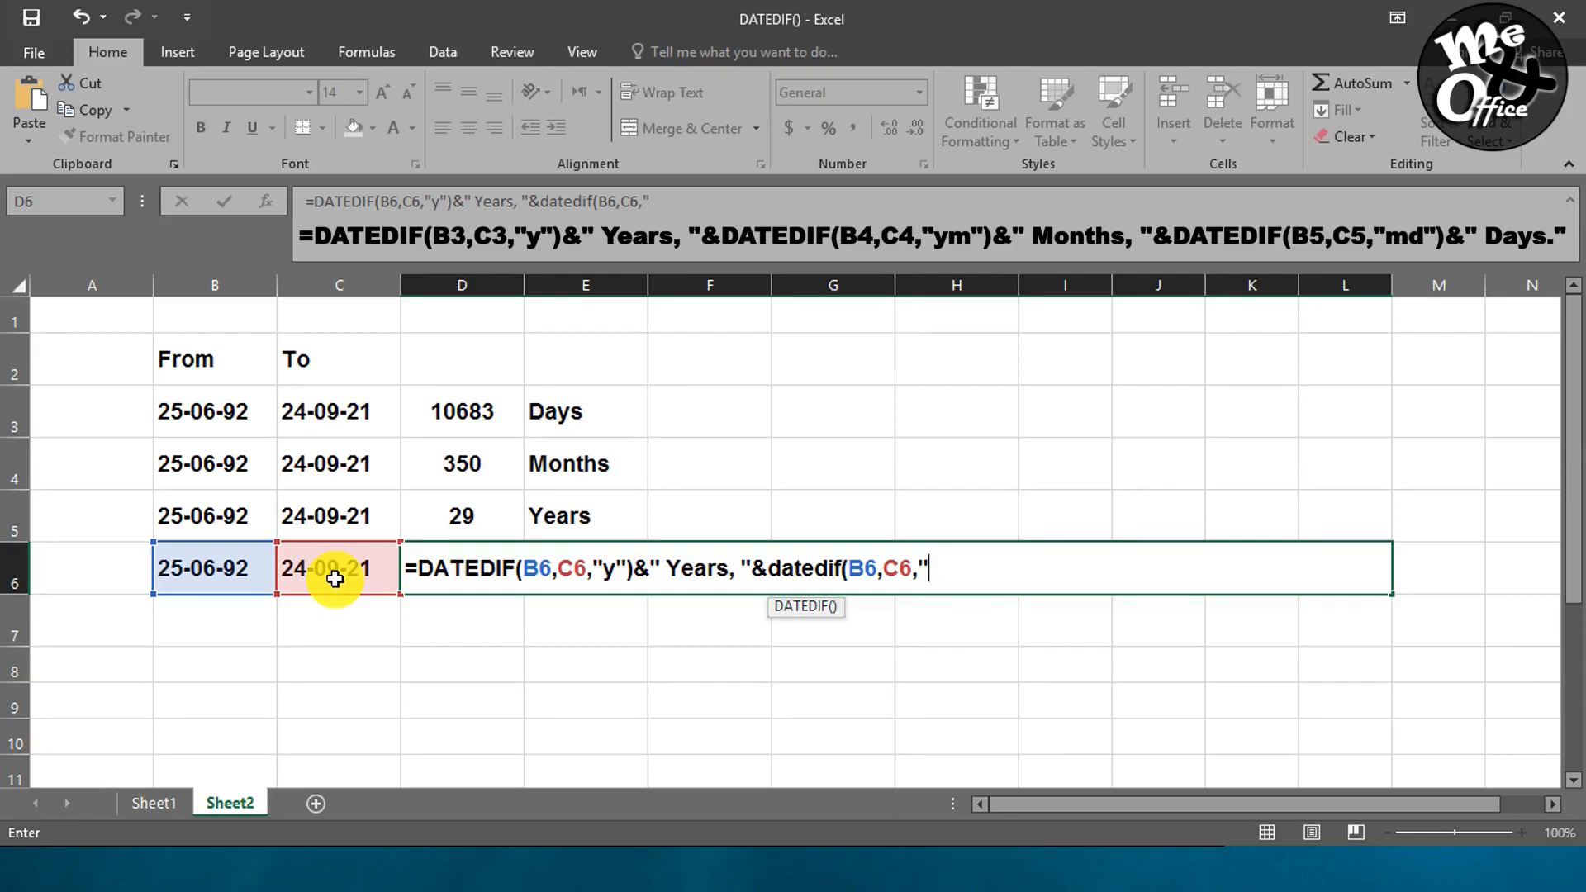
text(m)
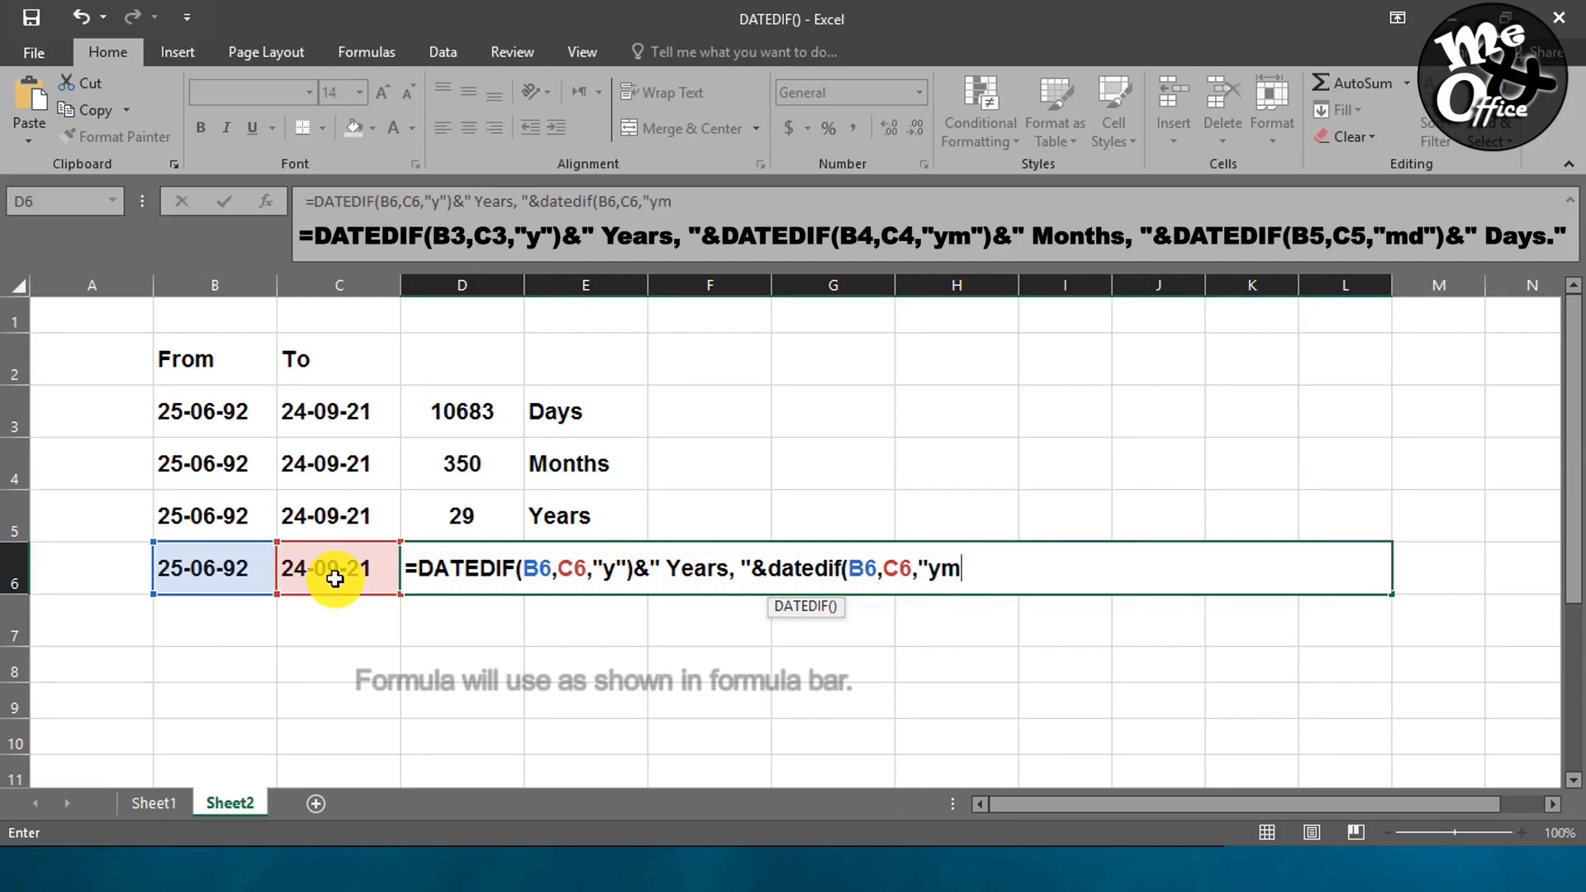
text(")&)
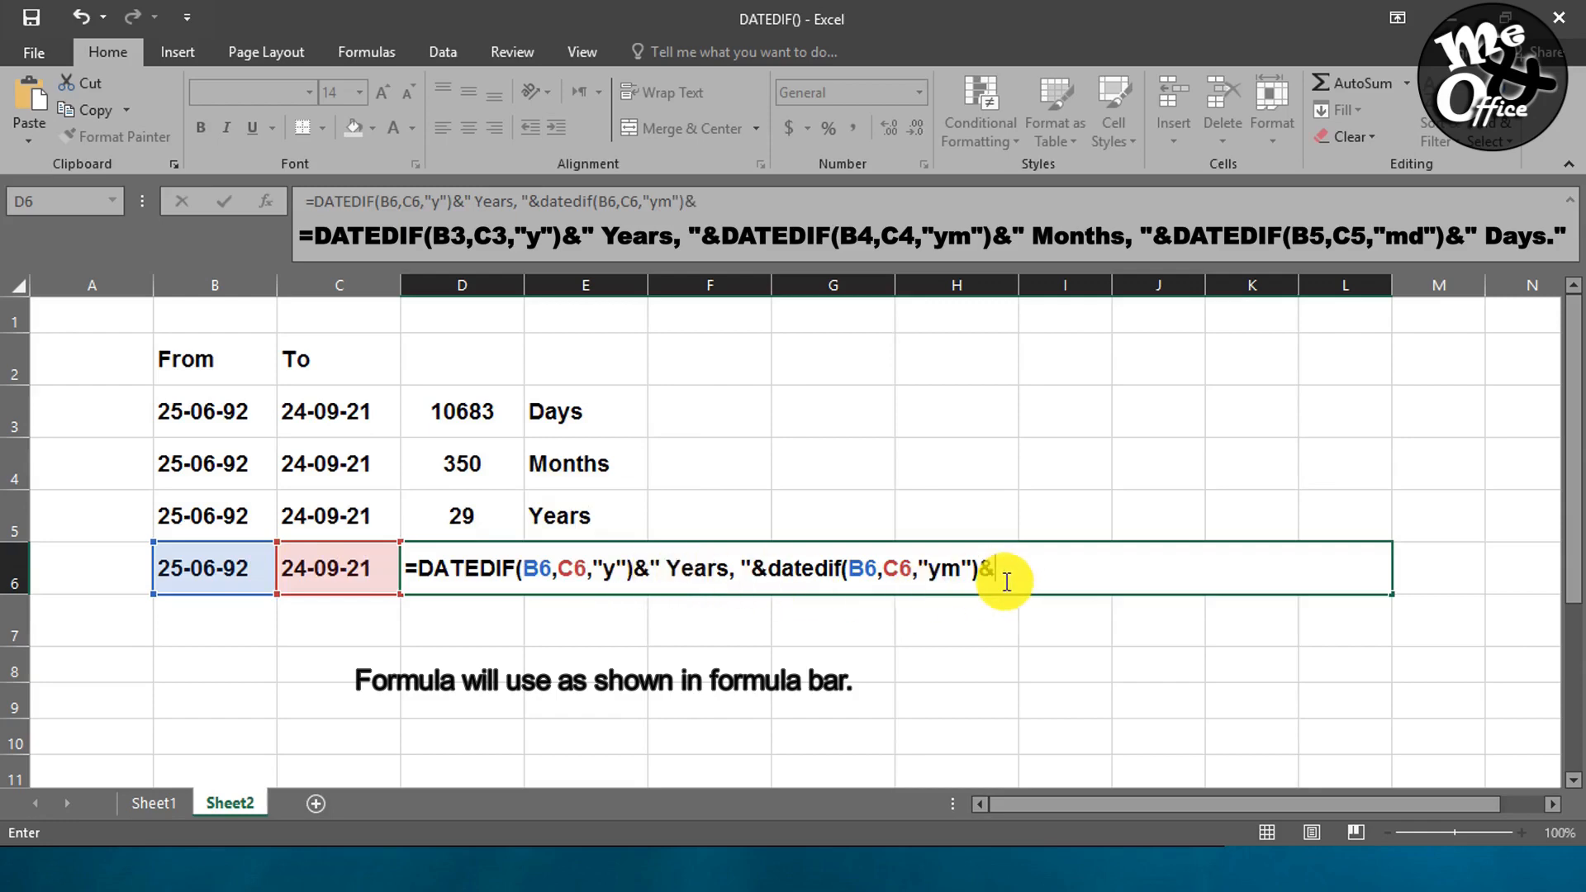
text(" Months)
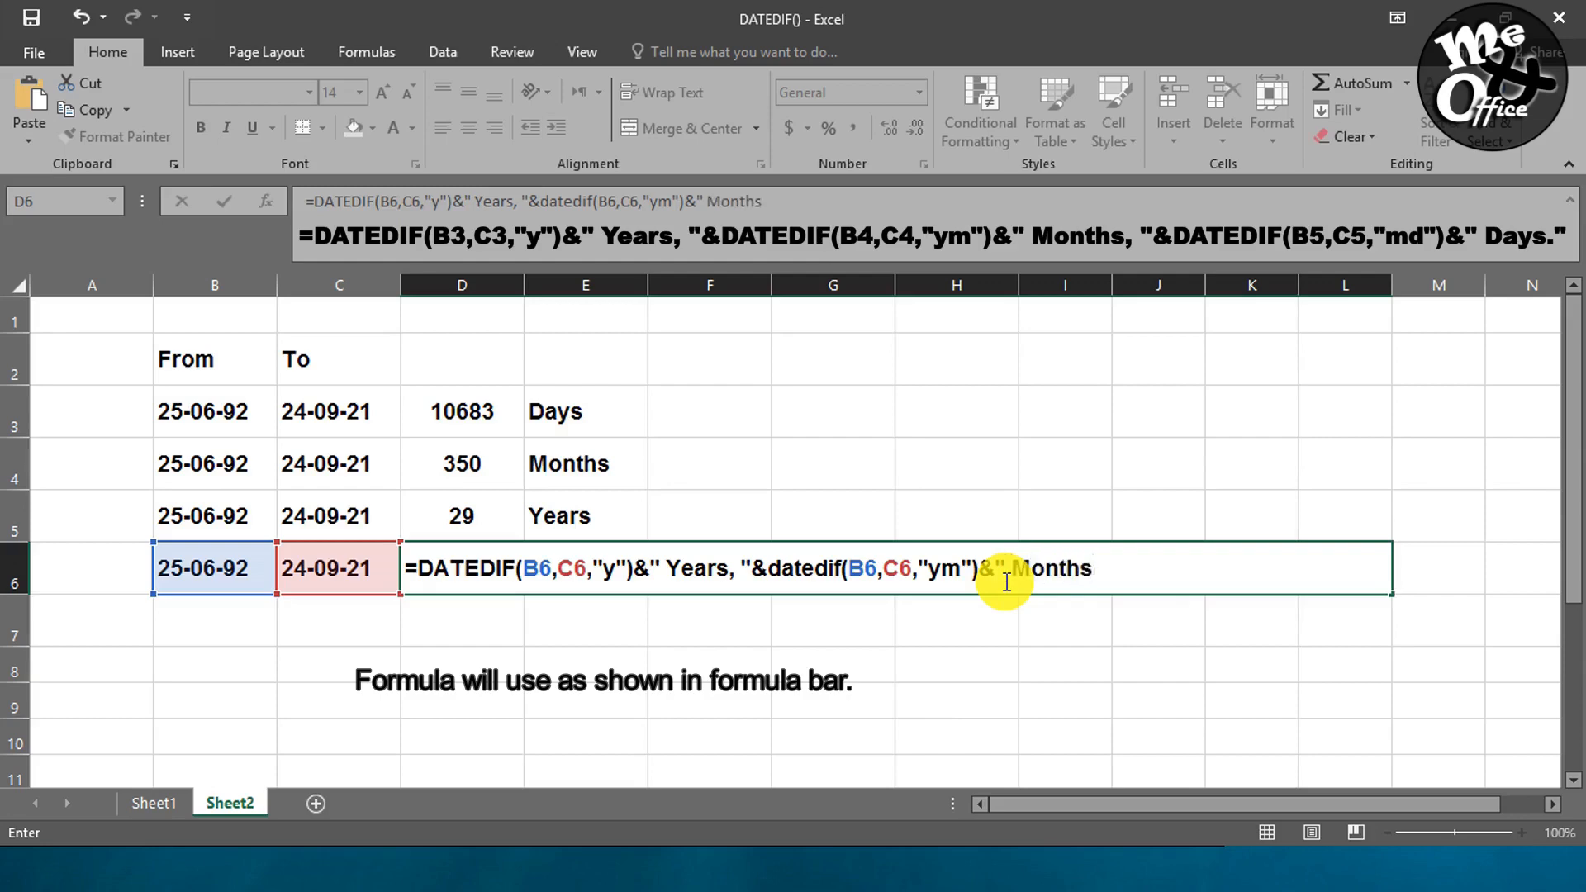
text(, ")
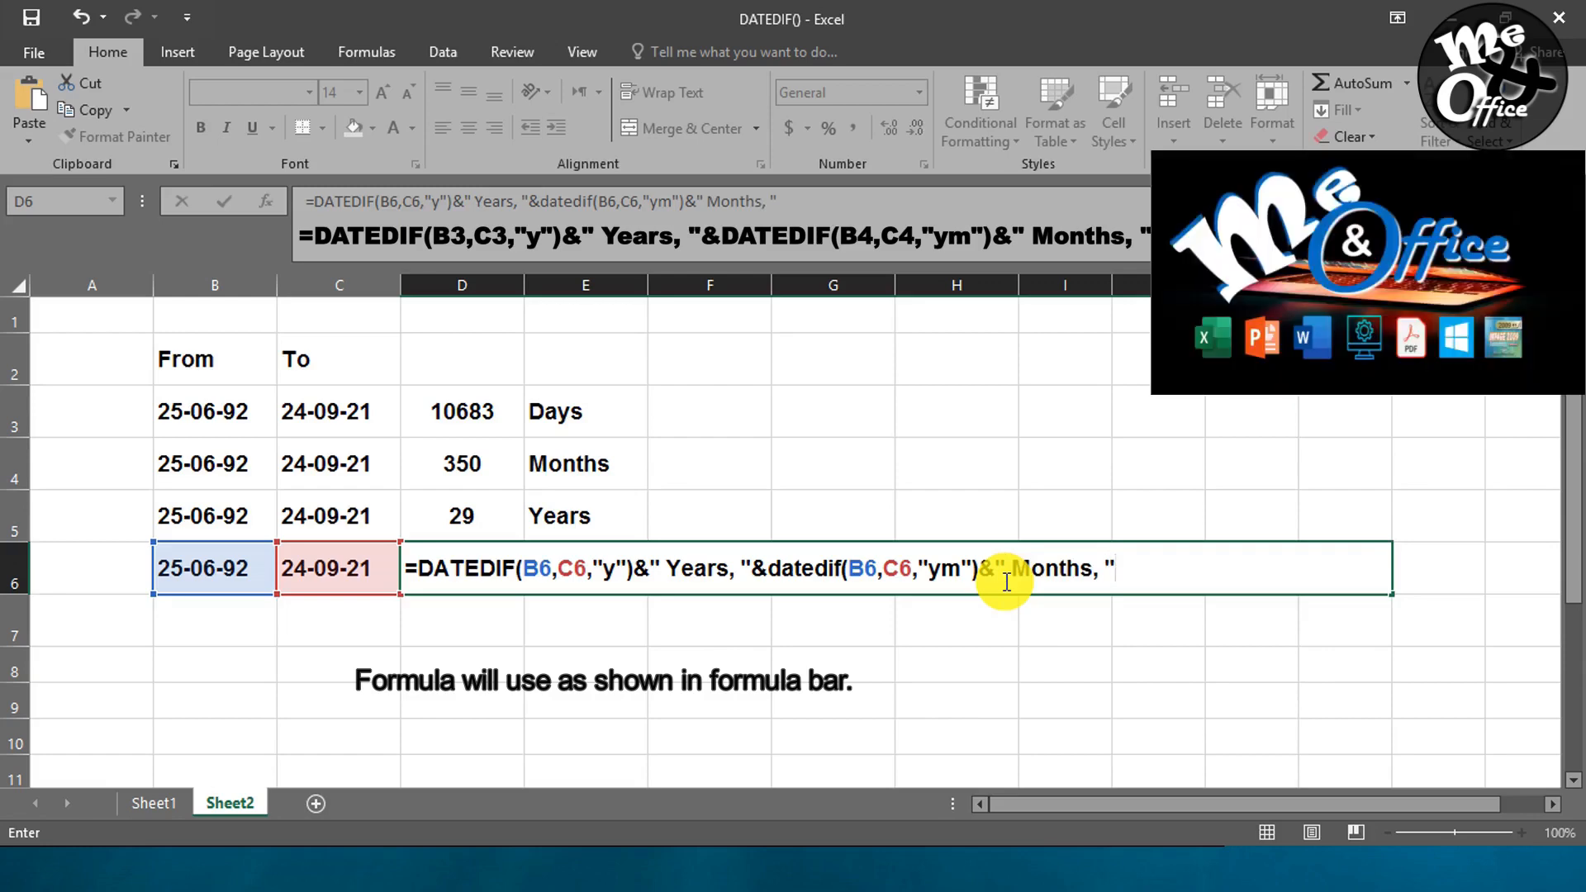
Complete the D6 formula with the remaining-days part &DATEDIF(B6,C6,"md")&" Days." and enter it.
text(&dated)
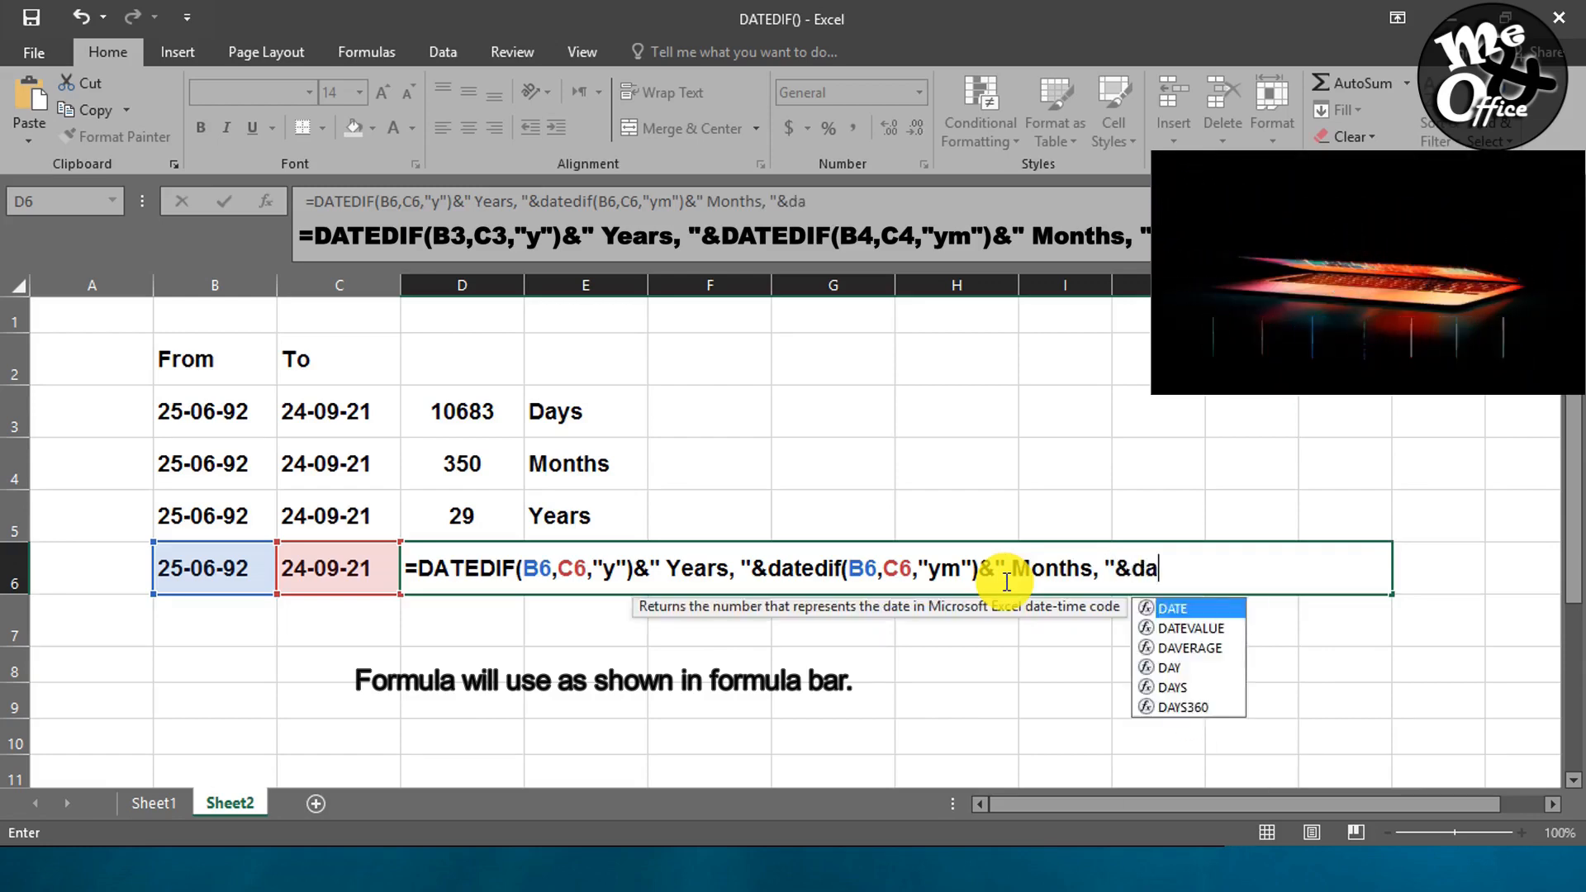
text(if()
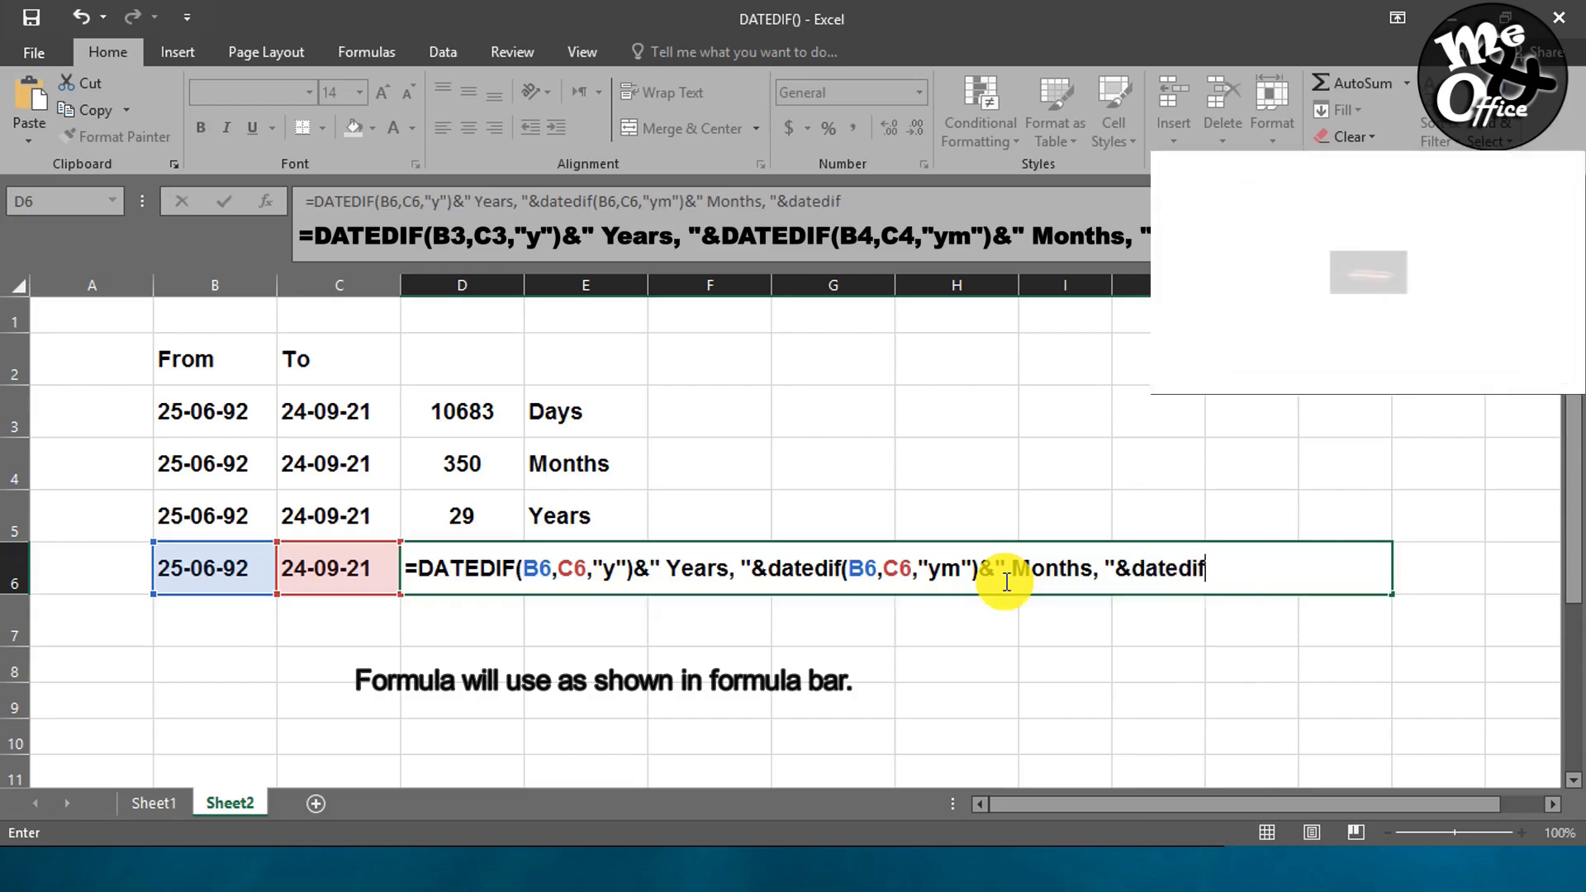
click(234, 565)
text(,)
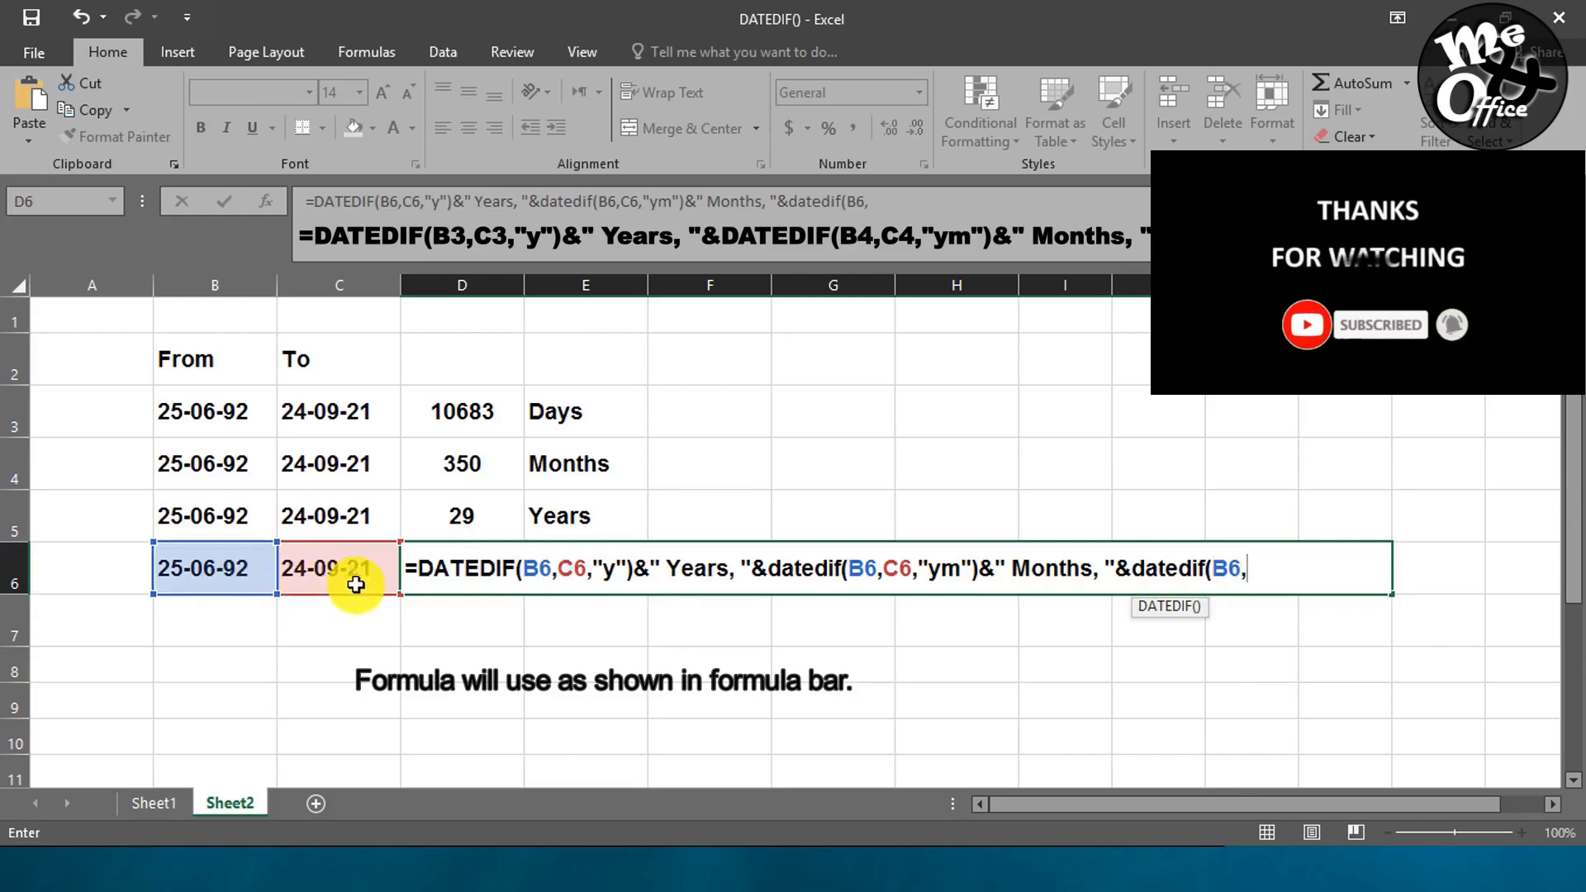
click(355, 583)
text(,)
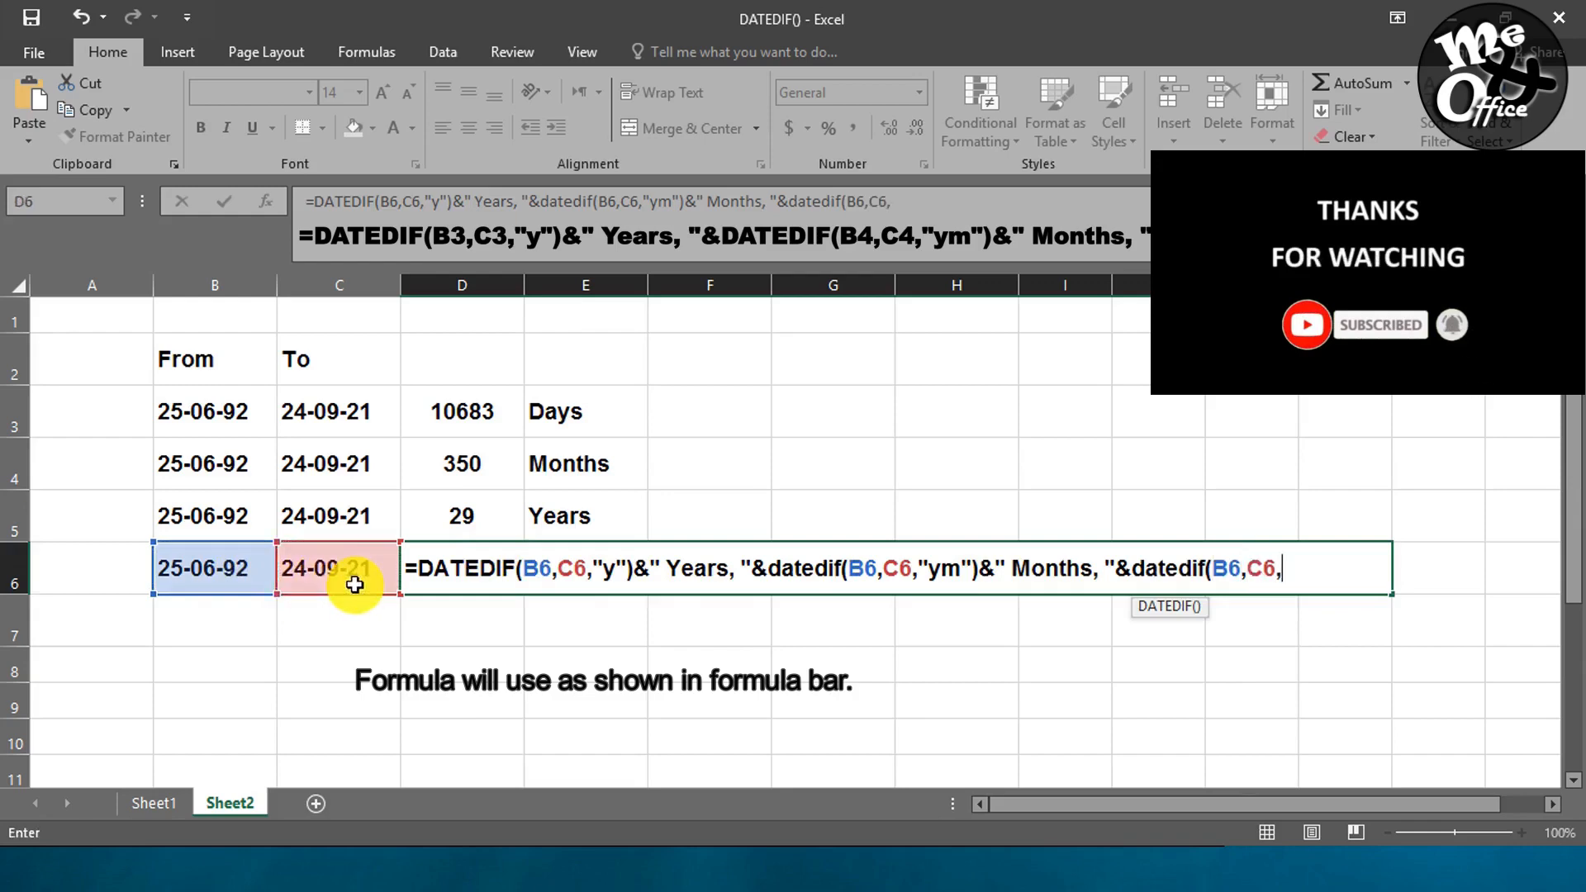
text(")
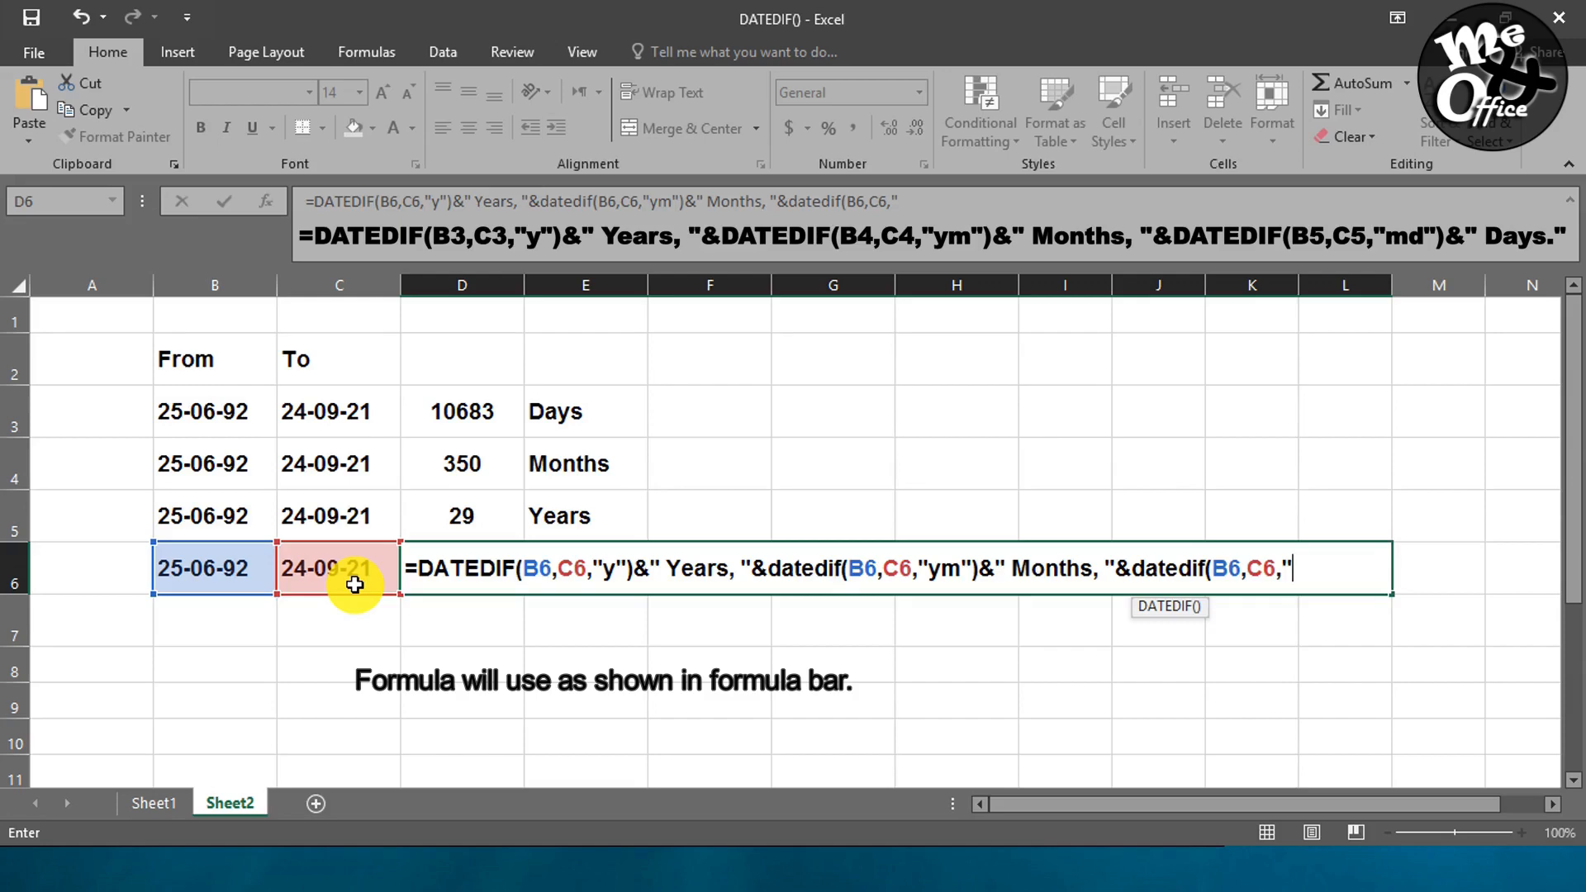
text(md"))
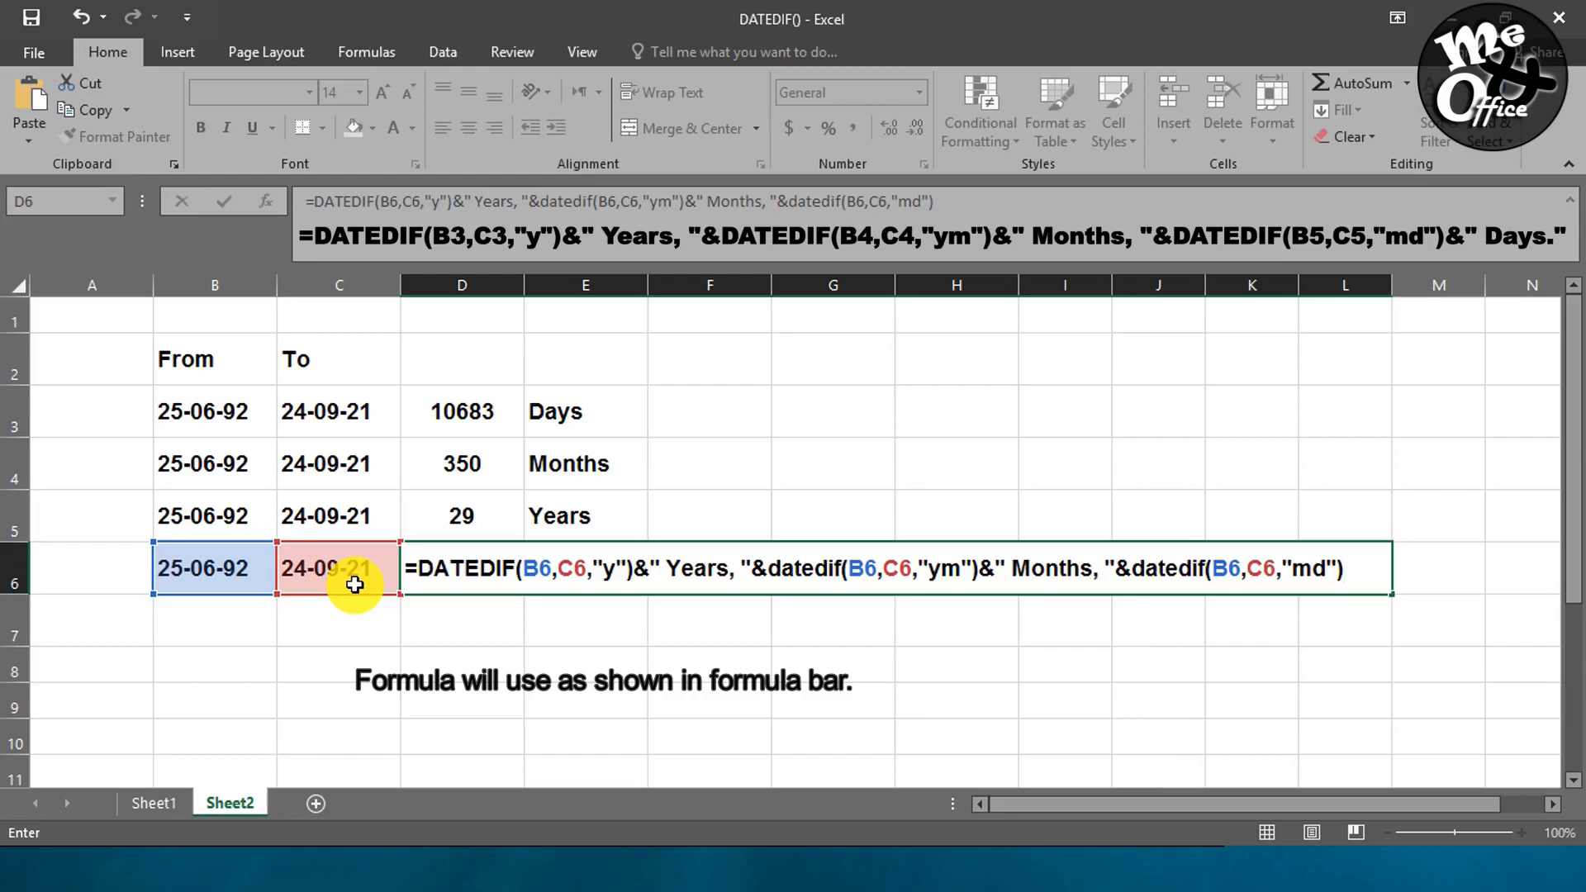
text(&"D)
key(BackSpace)
text(Days)
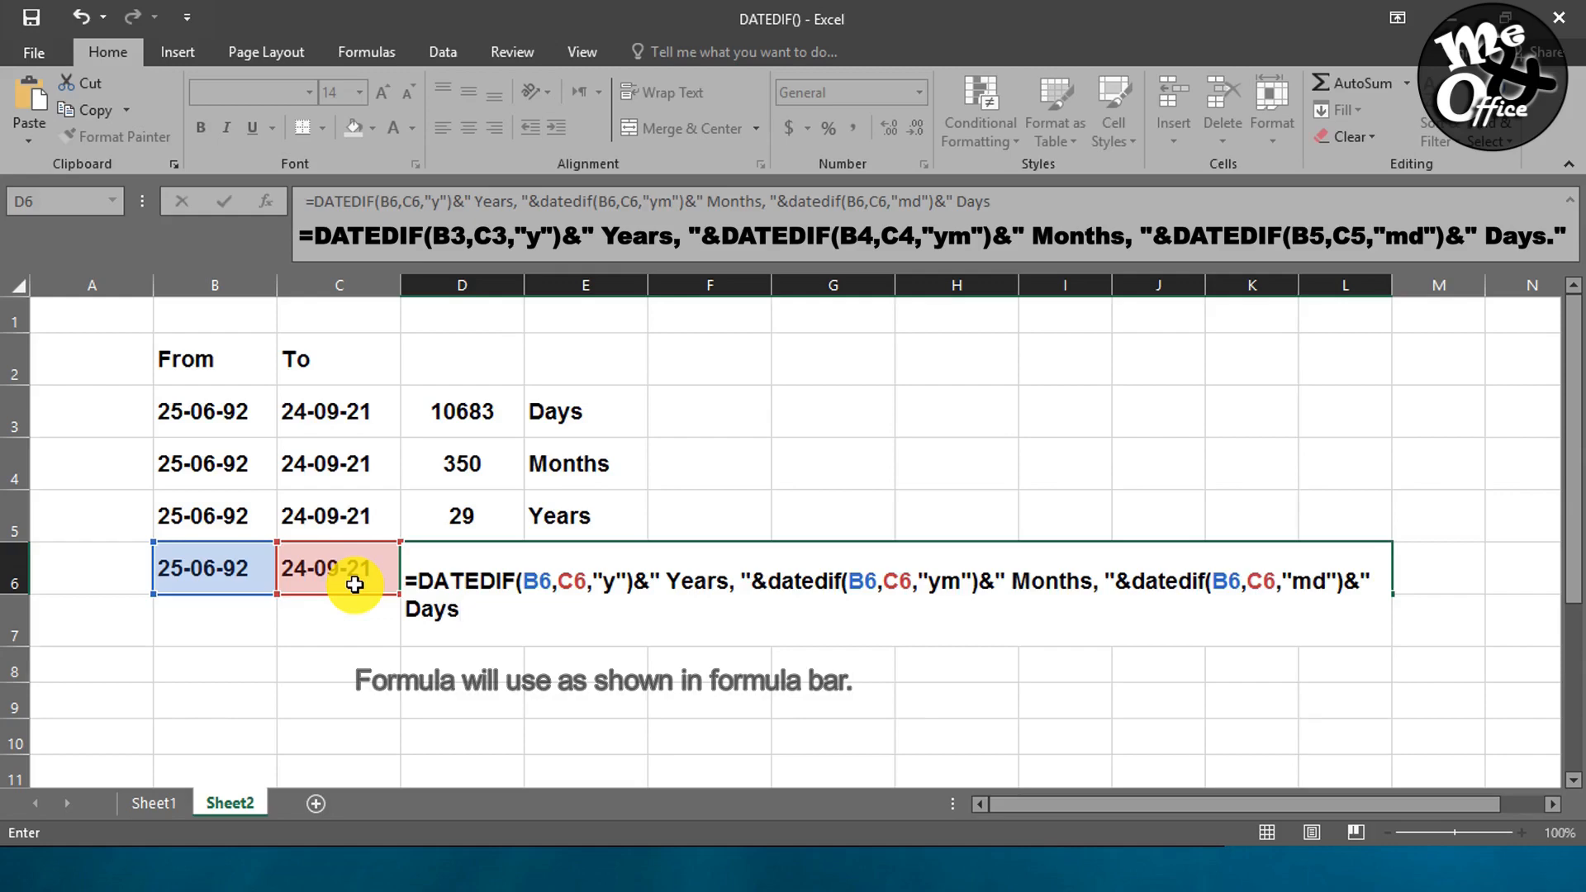
text(.")
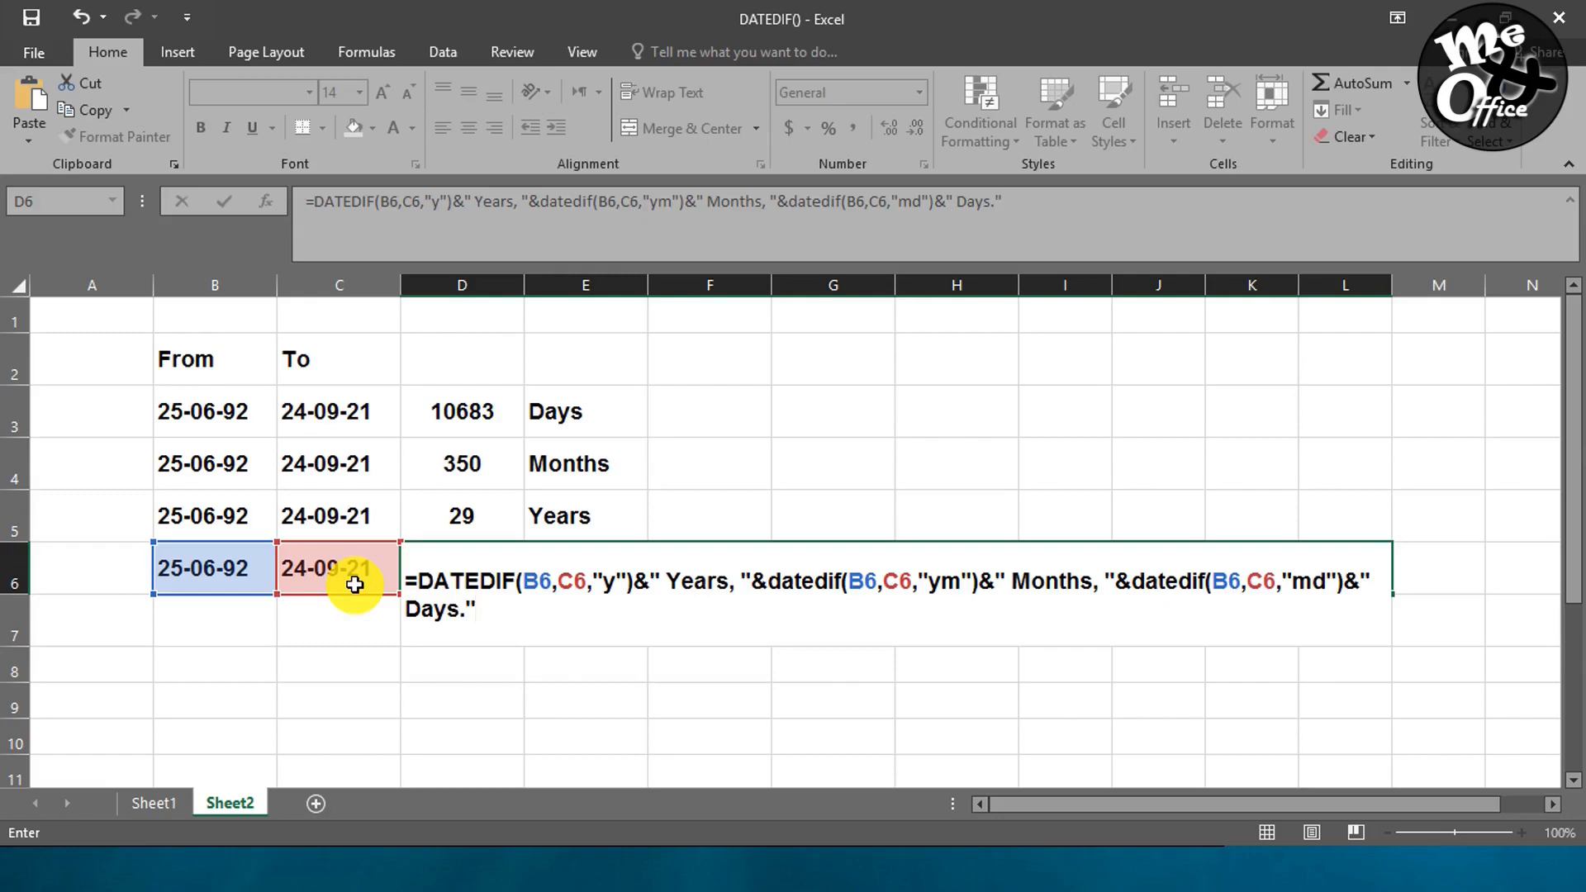
key(Return)
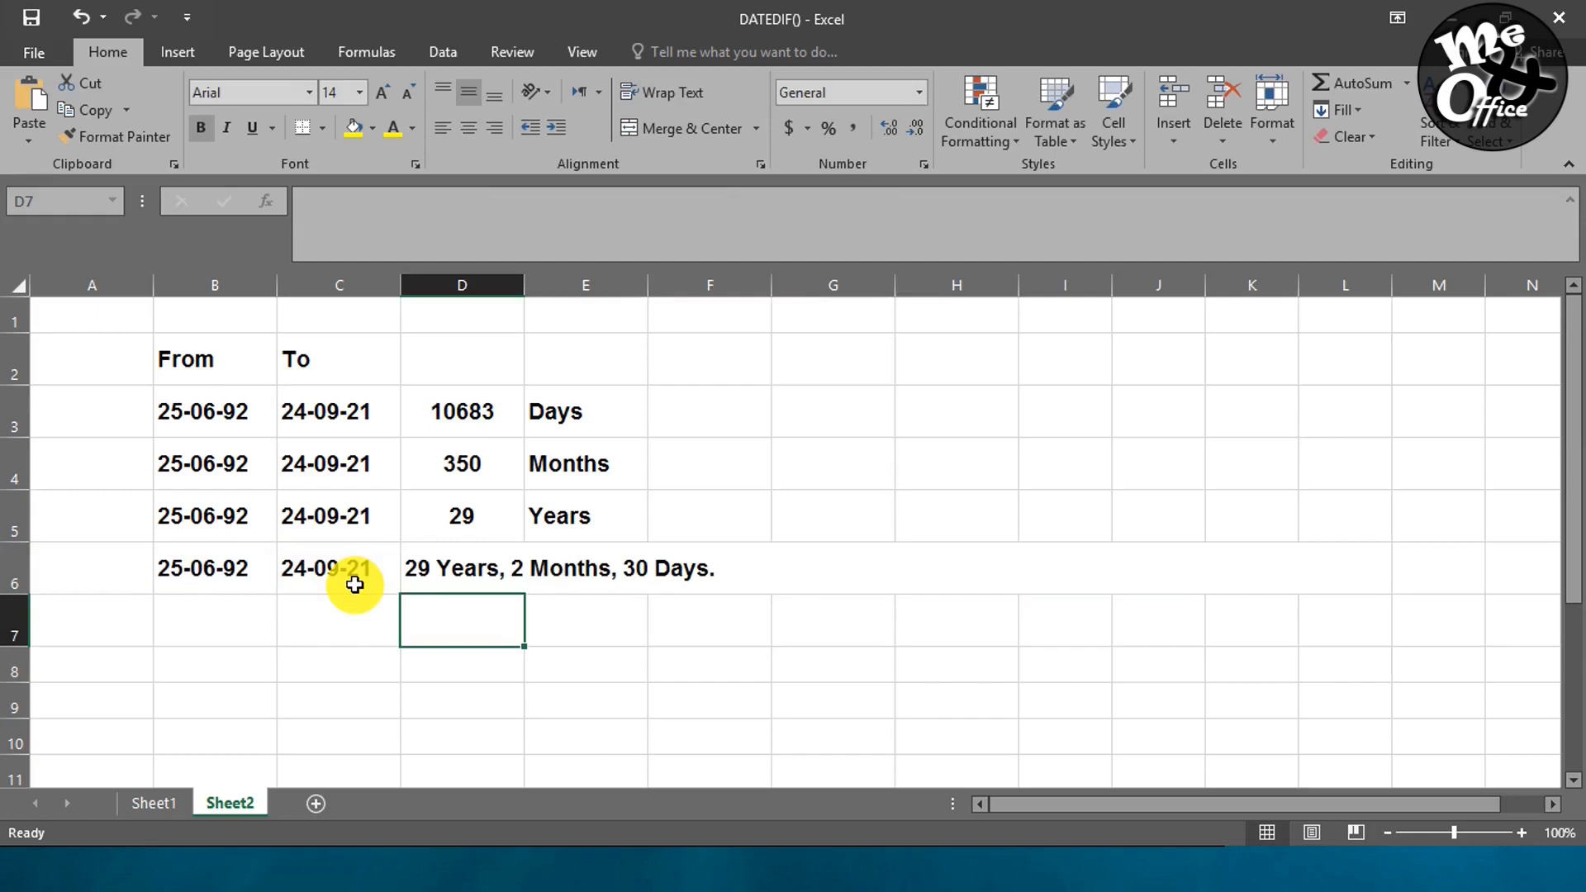
Review the full combined DATEDIF formula in merged cell D6, leaving it as entered.
click(471, 583)
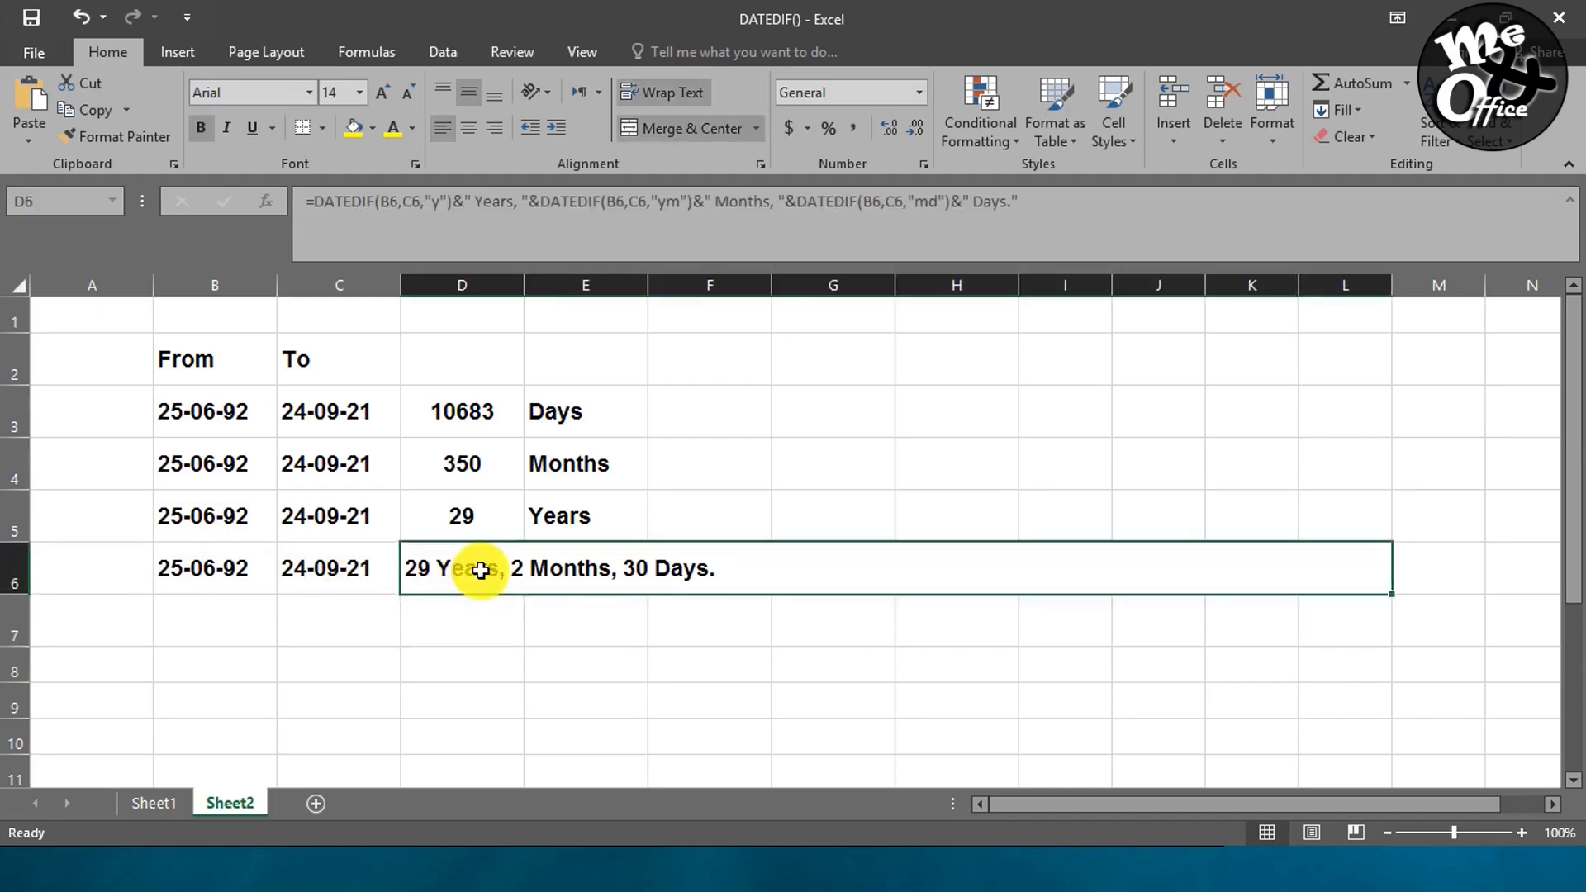
drag(1048, 199, 266, 212)
key(End)
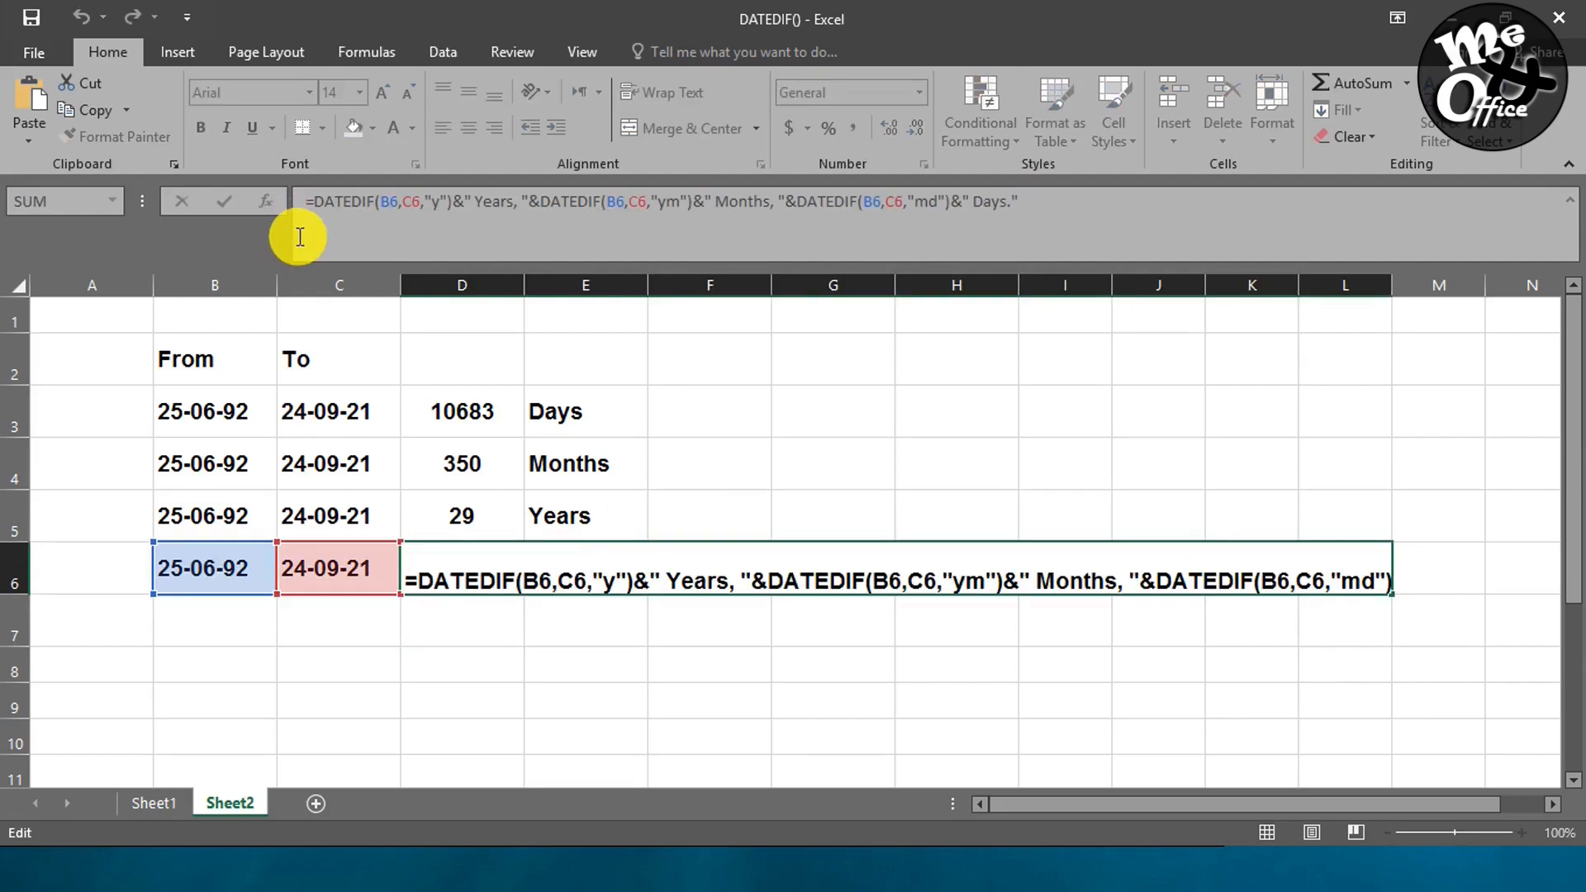
key(ctrl+Return)
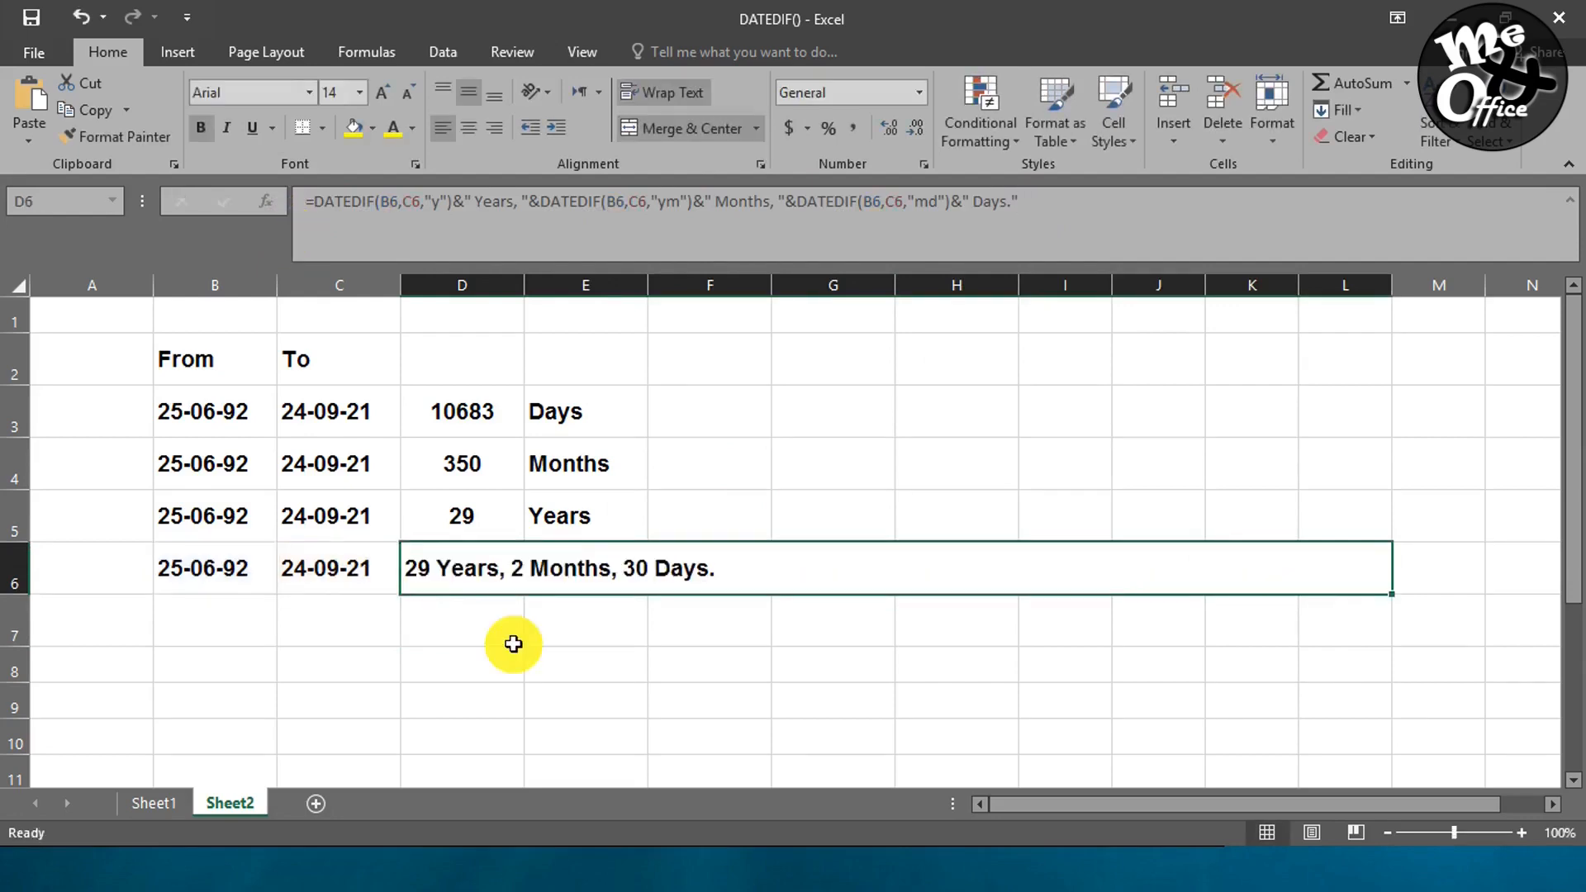